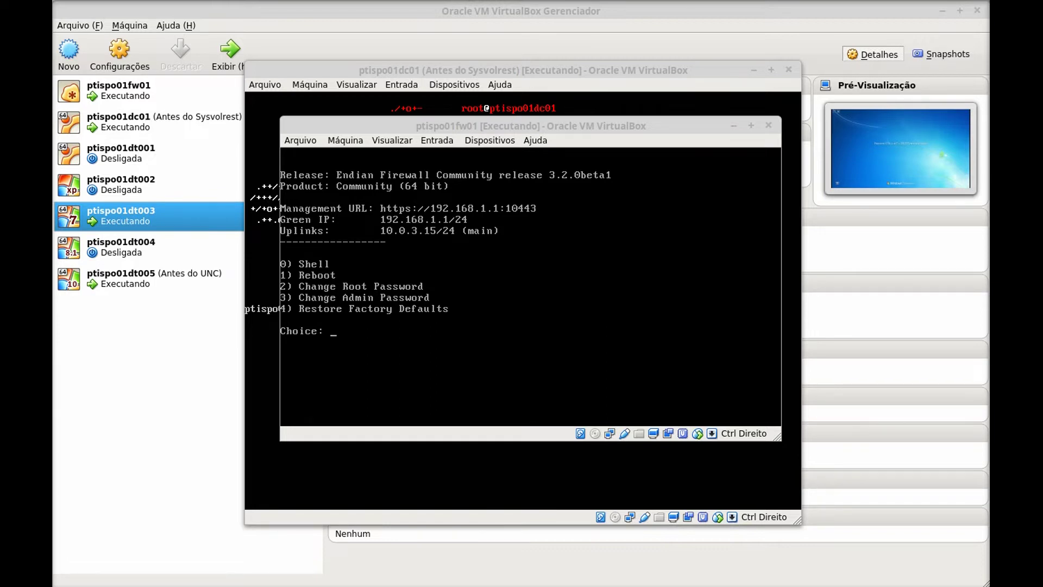
- Minimise the ptispo01fw01 and ptispo01dc01 console windows to reveal the VirtualBox Manager details
{"action": "left_click", "coordinate": [733, 126]}
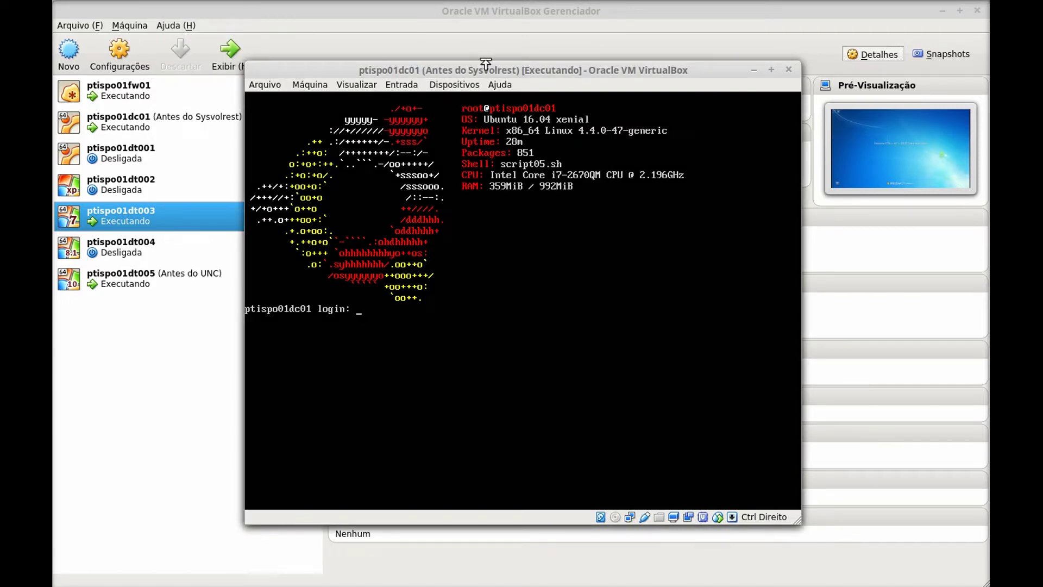
{"action": "left_click", "coordinate": [754, 70]}
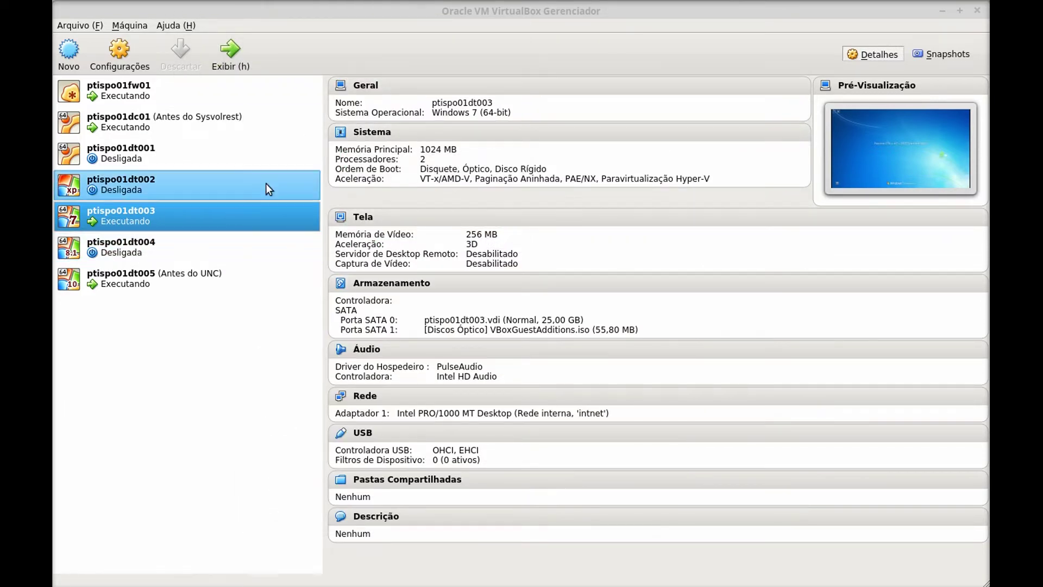
- Restore the ptispo01dt003 window, send Ctrl-Alt-Del and log on as the domain administrator
{"action": "mouse_move", "coordinate": [408, 1]}
{"action": "left_click", "coordinate": [407, 21]}
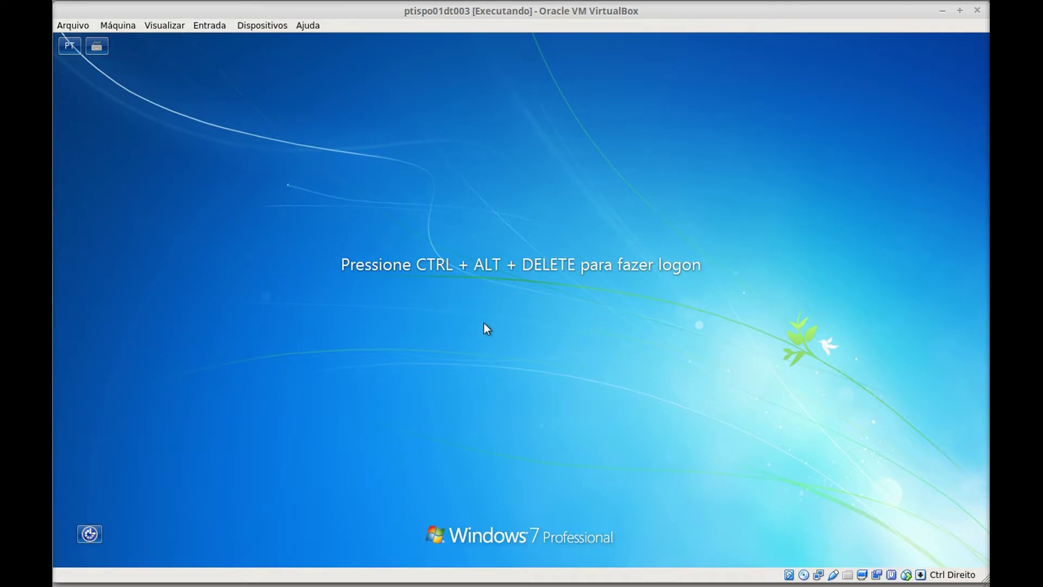
{"action": "left_click", "coordinate": [214, 26]}
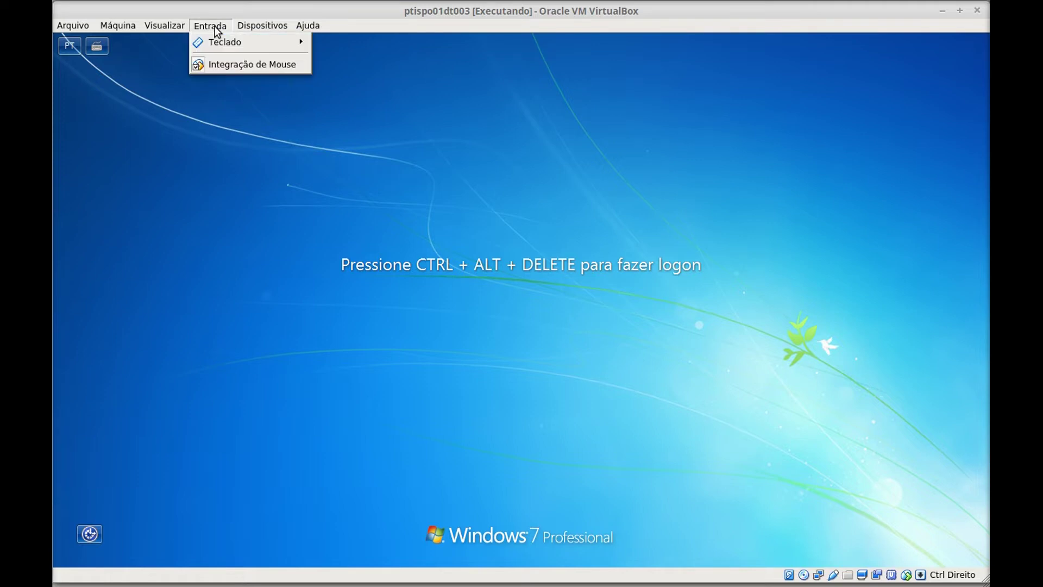
{"action": "mouse_move", "coordinate": [225, 43]}
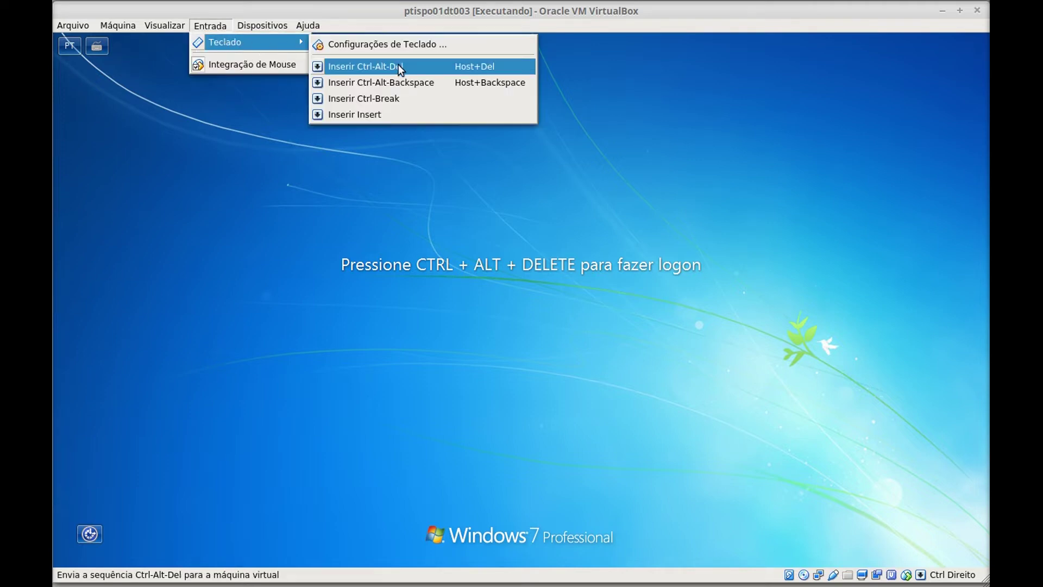
{"action": "left_click", "coordinate": [399, 64]}
{"action": "left_click", "coordinate": [451, 341]}
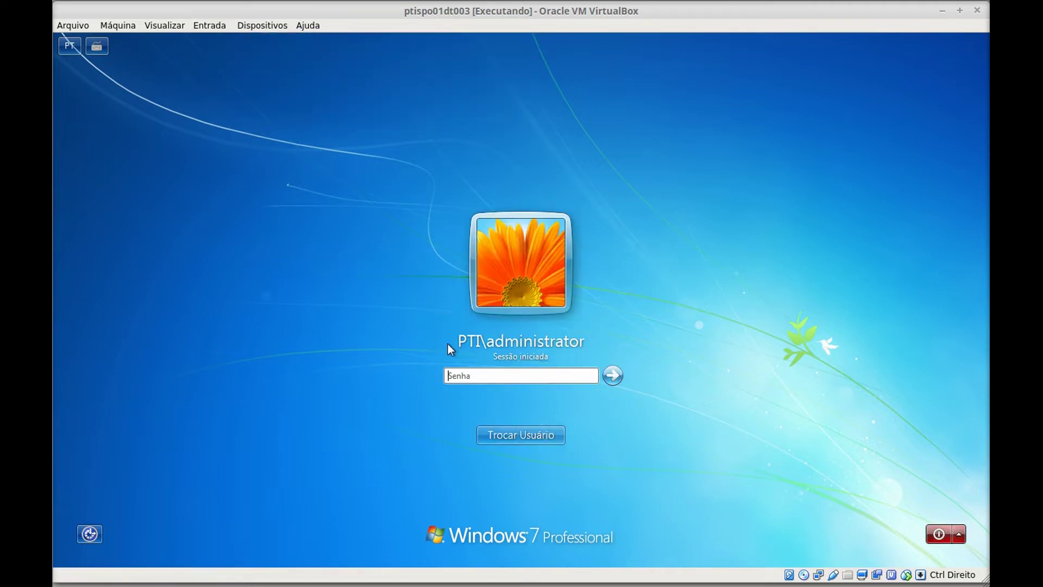
{"action": "type", "text": "*********"}
{"action": "key", "text": "Return"}
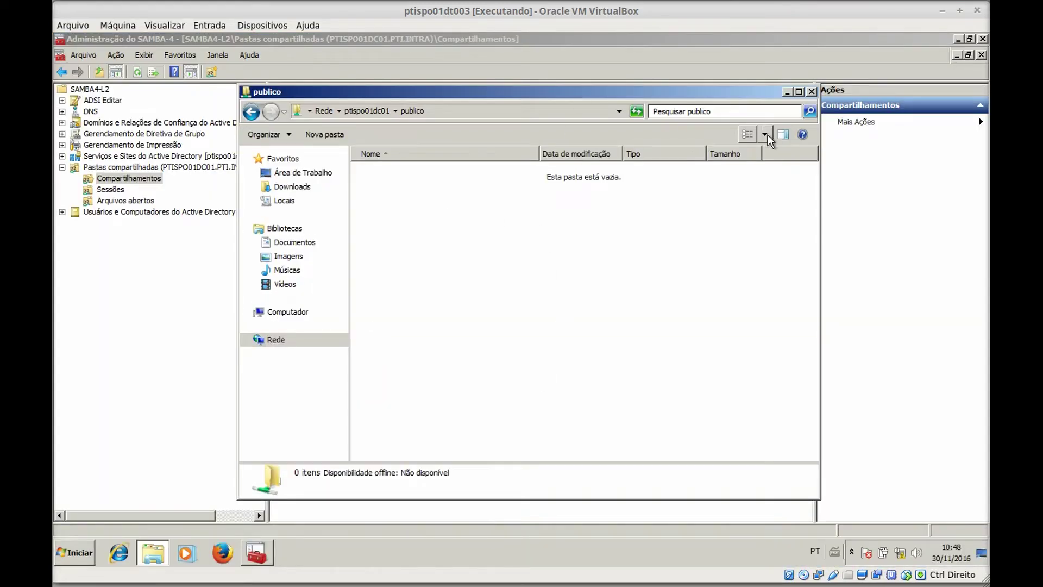
- Close the publico folder, widen the Caminho da Pasta column, and minimise the Samba console
{"action": "left_click", "coordinate": [811, 91]}
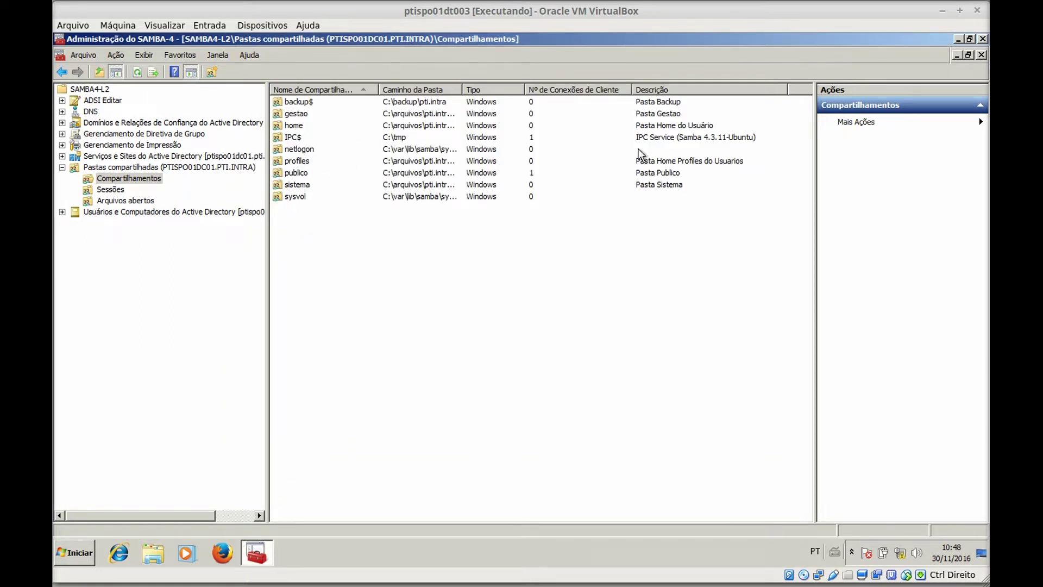
{"action": "left_click_drag", "start_coordinate": [462, 88], "coordinate": [535, 91]}
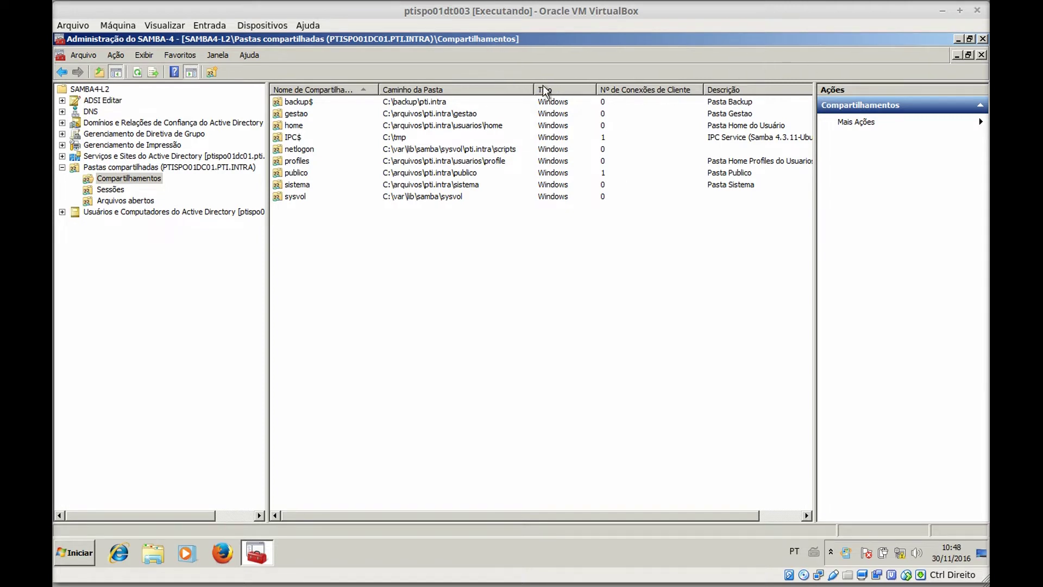
{"action": "left_click", "coordinate": [959, 39]}
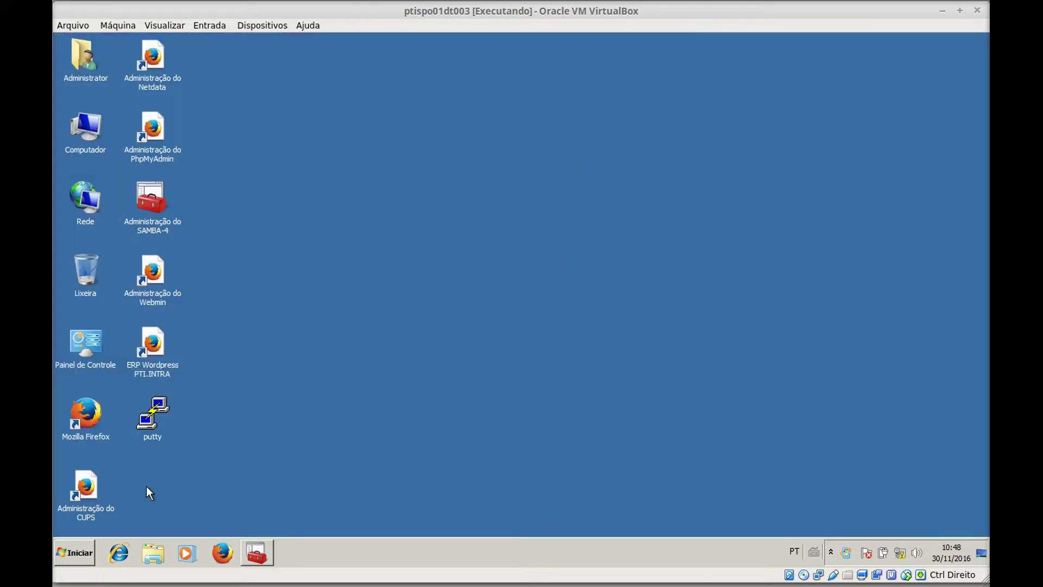
- Choose Trocar usuário from the Start menu's shutdown options
{"action": "left_click", "coordinate": [81, 556]}
{"action": "mouse_move", "coordinate": [278, 521]}
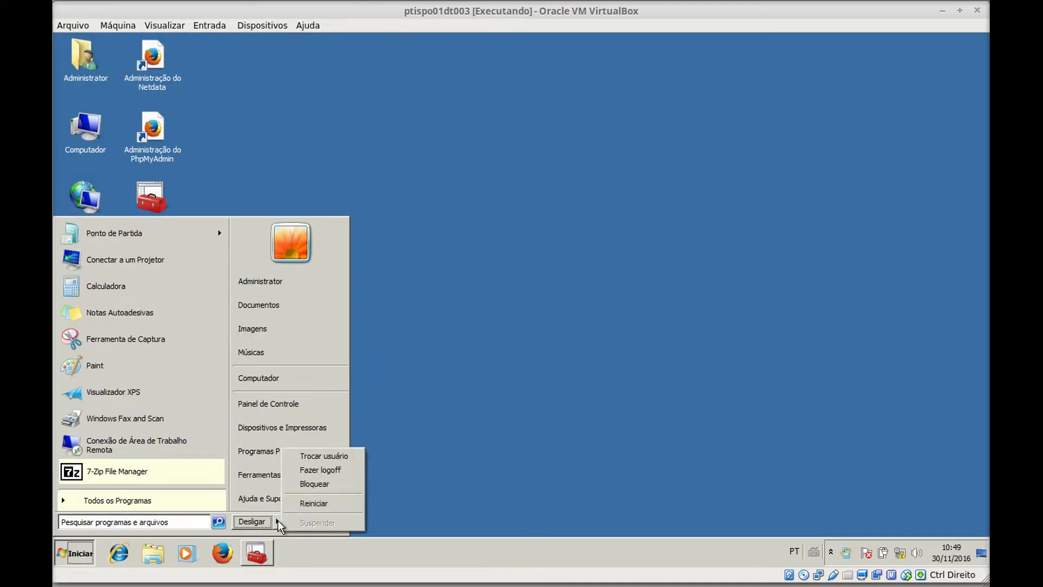
{"action": "left_click", "coordinate": [348, 456]}
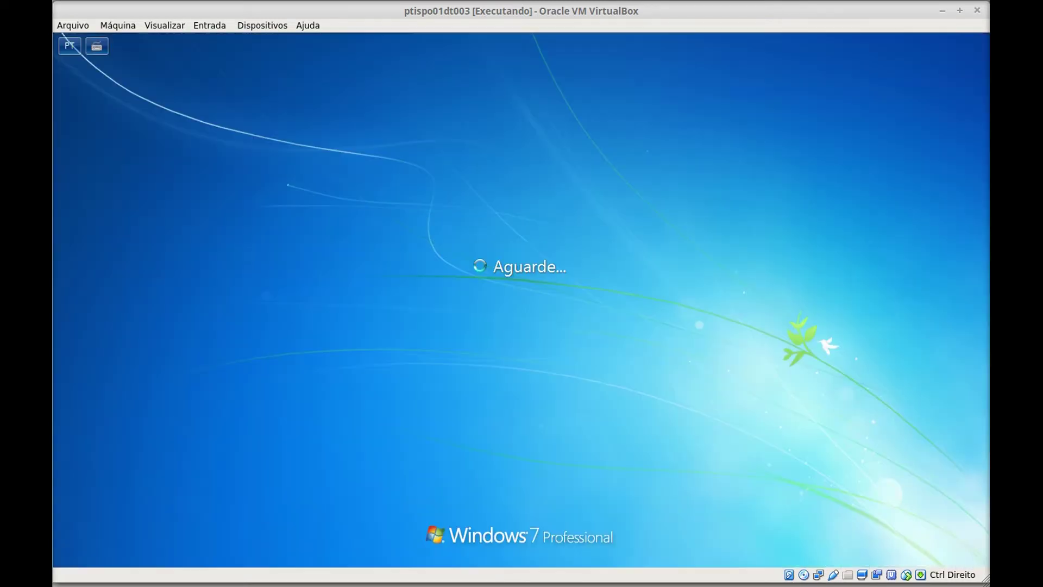
- Send Ctrl-Alt-Del, log on as another ordinary domain user, and bring up the Run box
{"action": "left_click", "coordinate": [227, 26]}
{"action": "mouse_move", "coordinate": [250, 40]}
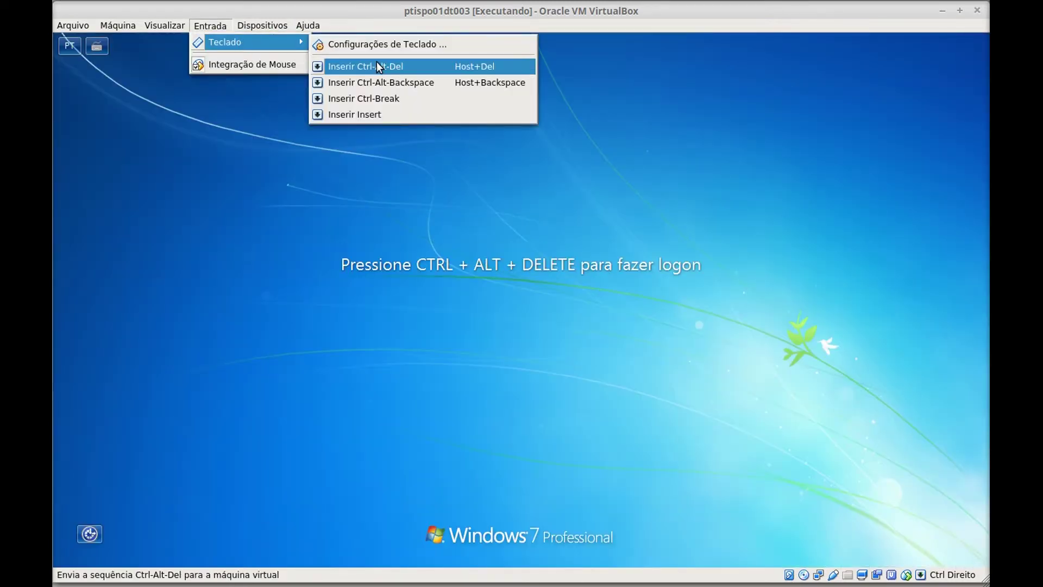
{"action": "left_click", "coordinate": [381, 65]}
{"action": "left_click", "coordinate": [591, 337]}
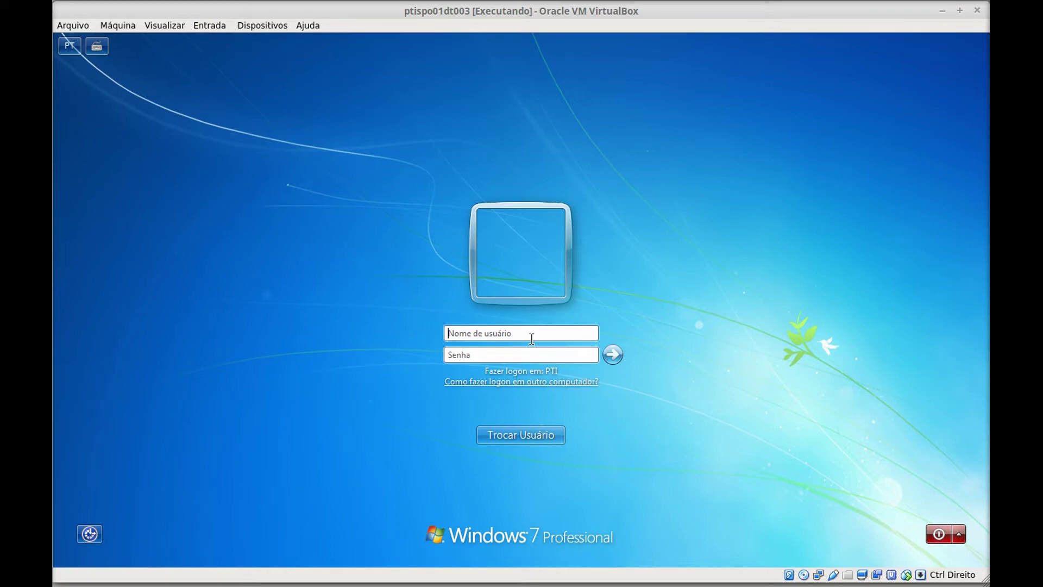
{"action": "left_click", "coordinate": [531, 335]}
{"action": "key", "text": "Tab"}
{"action": "type", "text": "*********"}
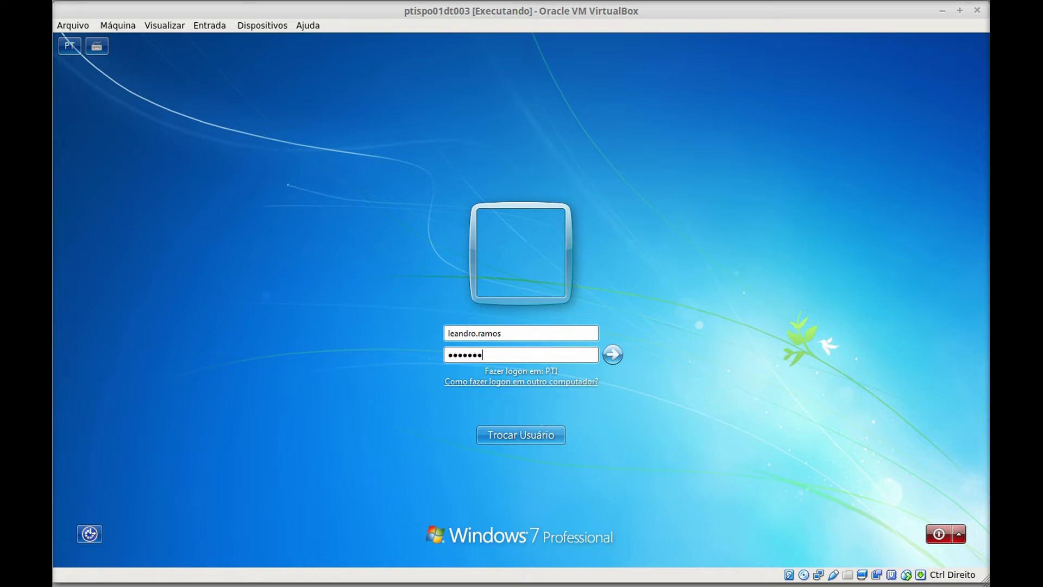
{"action": "key", "text": "Return"}
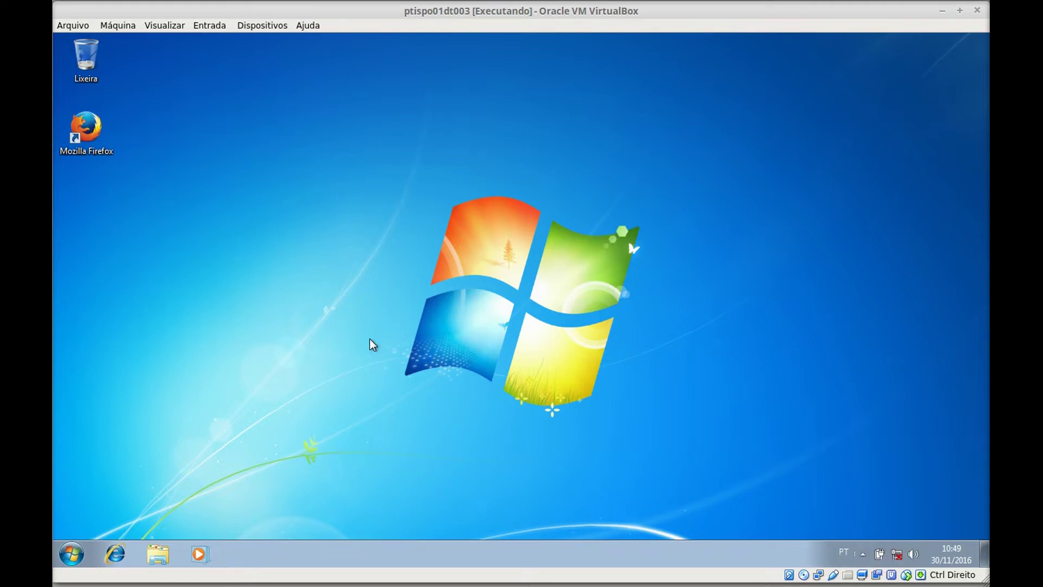
{"action": "key", "text": "super+r"}
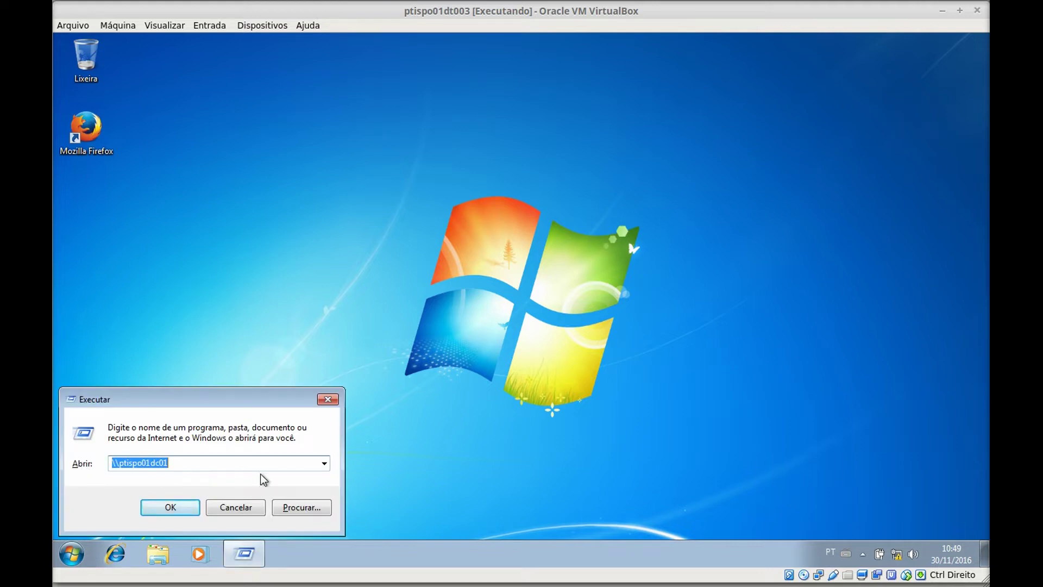
- Run the \\ptispo01dc01 path and open the publico share
{"action": "left_click", "coordinate": [202, 463]}
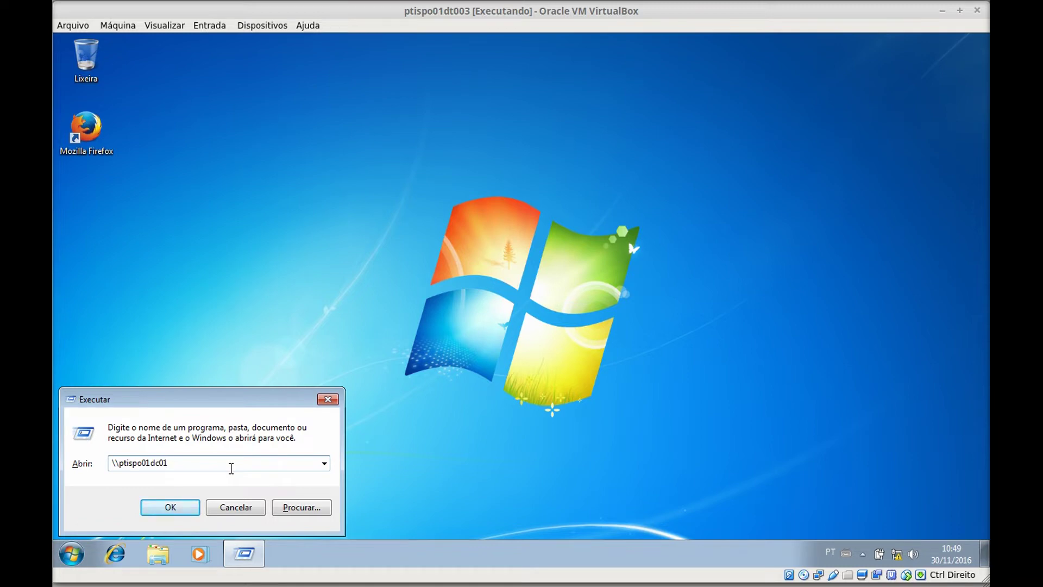
{"action": "left_click", "coordinate": [177, 510]}
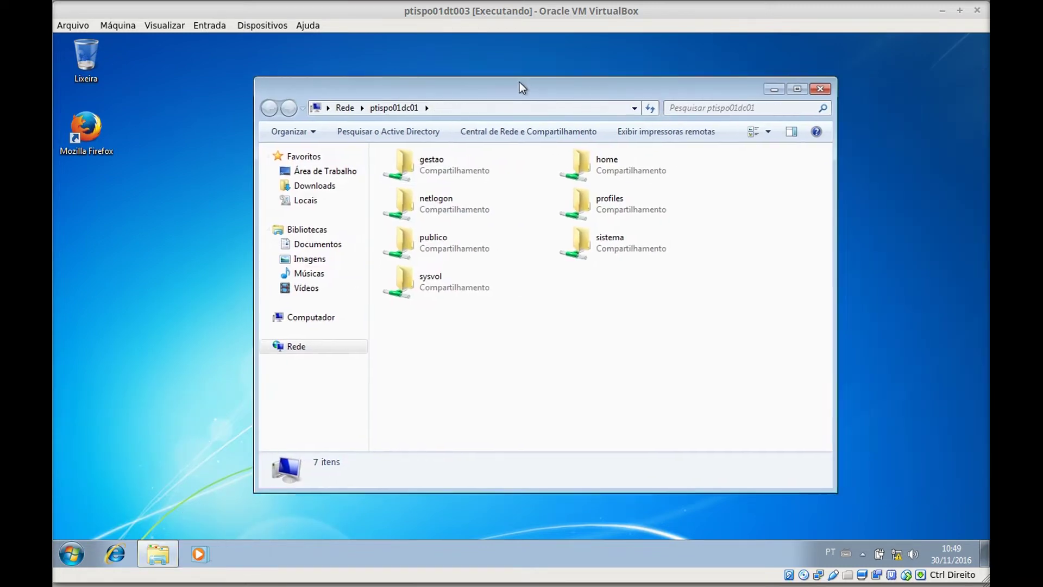
{"action": "left_click_drag", "start_coordinate": [519, 83], "coordinate": [500, 73]}
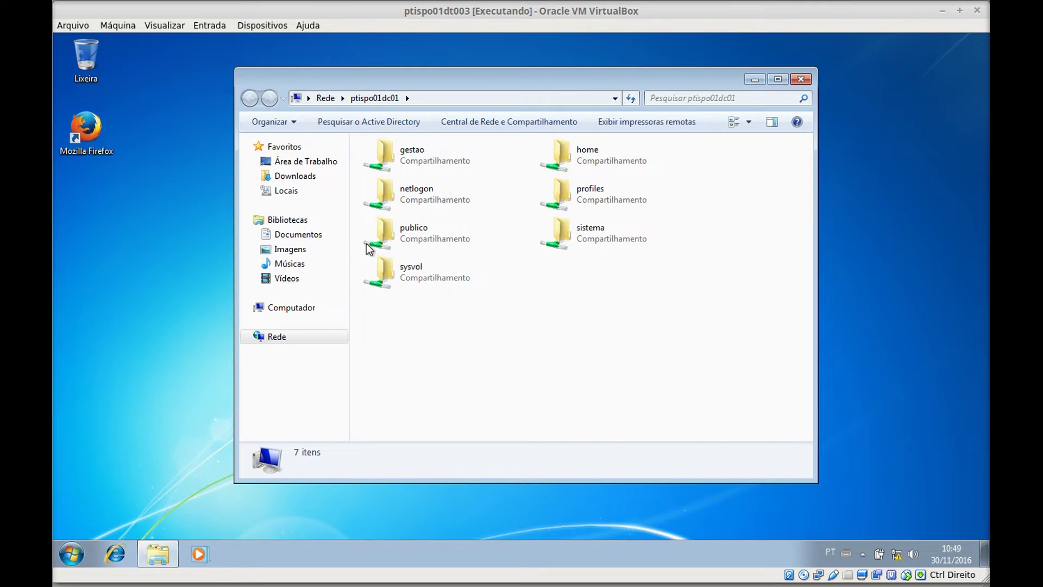
{"action": "double_click", "coordinate": [436, 236]}
- Create a new text document in publico named after the user's first name
{"action": "right_click", "coordinate": [433, 227]}
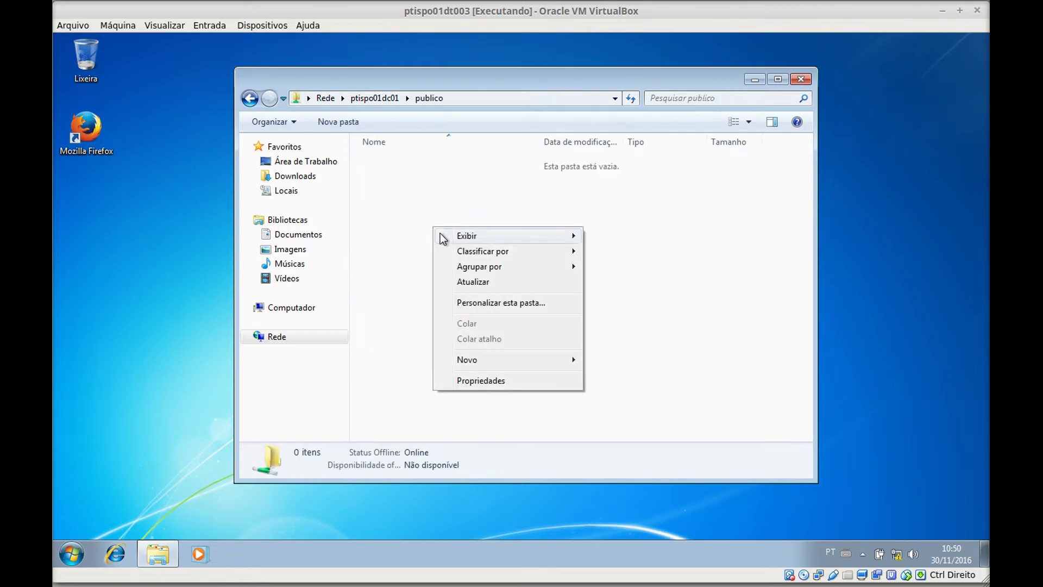
{"action": "mouse_move", "coordinate": [524, 363]}
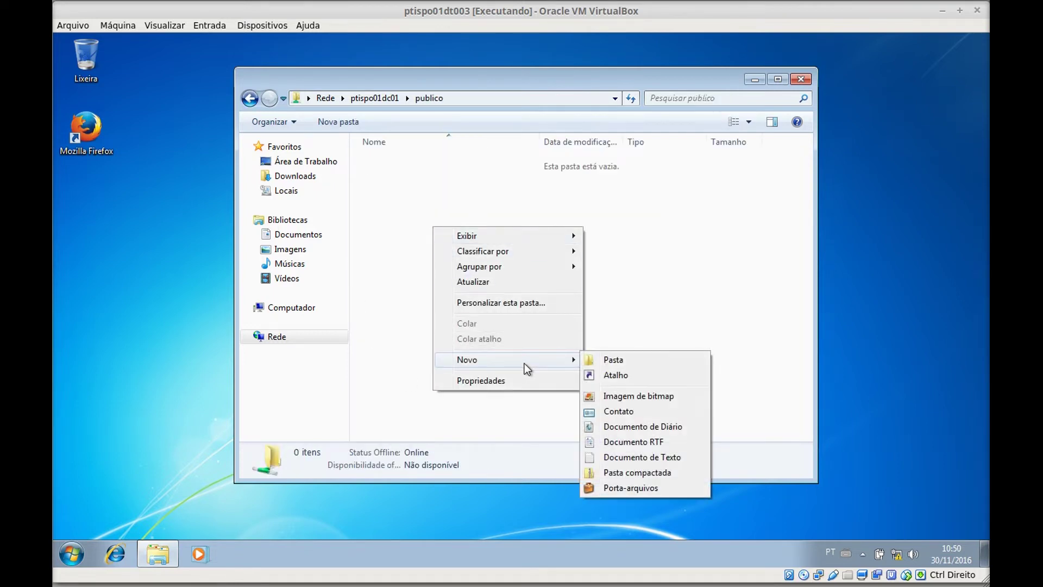
{"action": "left_click", "coordinate": [662, 458]}
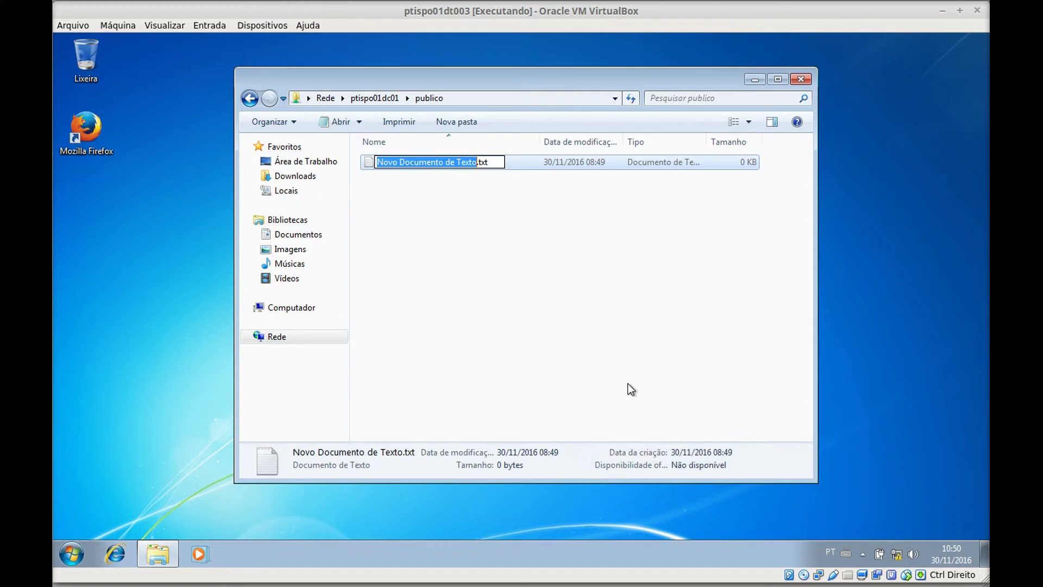
{"action": "key", "text": "BackSpace"}
{"action": "key", "text": "BackSpace"}
{"action": "key", "text": "BackSpace"}
{"action": "key", "text": "BackSpace"}
{"action": "key", "text": "BackSpace"}
{"action": "key", "text": "BackSpace"}
{"action": "key", "text": "BackSpace"}
{"action": "key", "text": "BackSpace"}
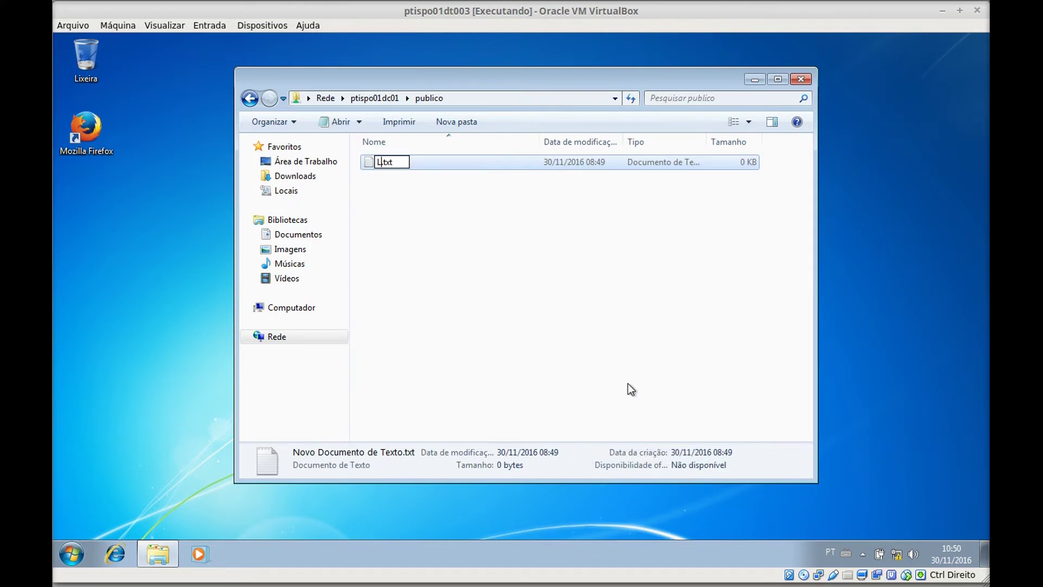
{"action": "key", "text": "Return"}
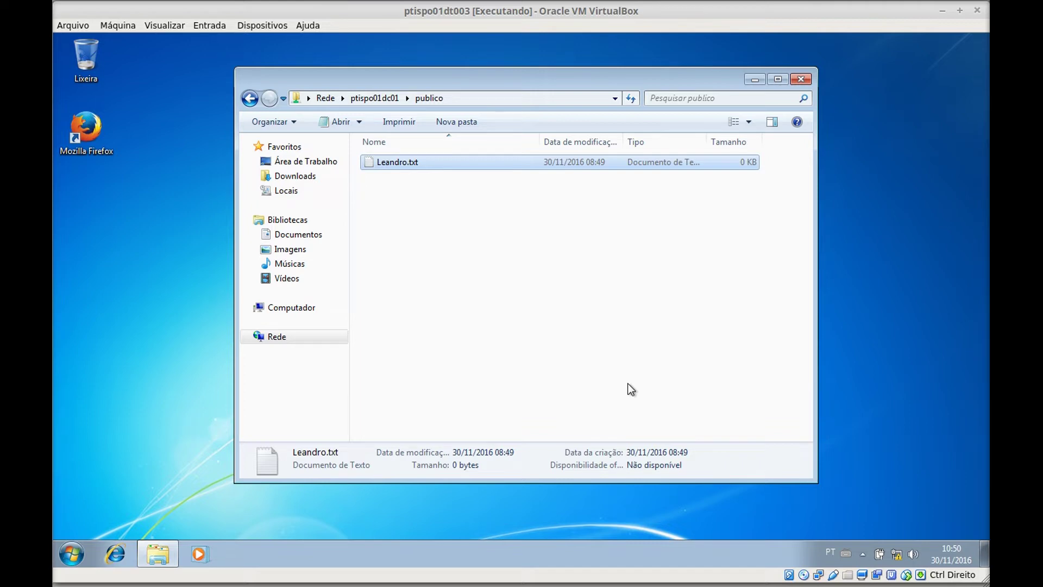
{"action": "left_click", "coordinate": [422, 227]}
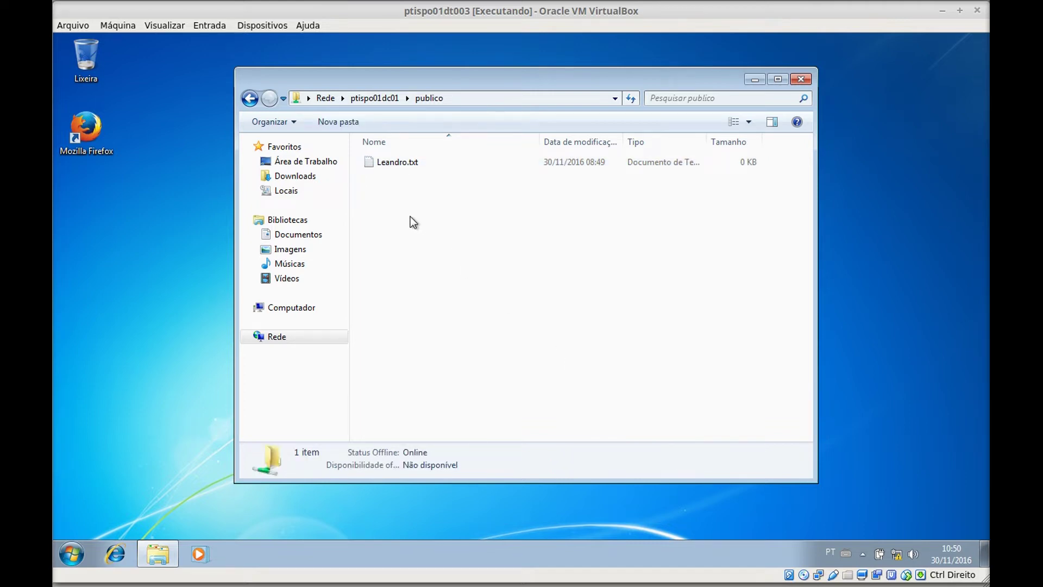
- Create another new text document in publico named after the user's surname
{"action": "right_click", "coordinate": [409, 216]}
{"action": "mouse_move", "coordinate": [505, 367]}
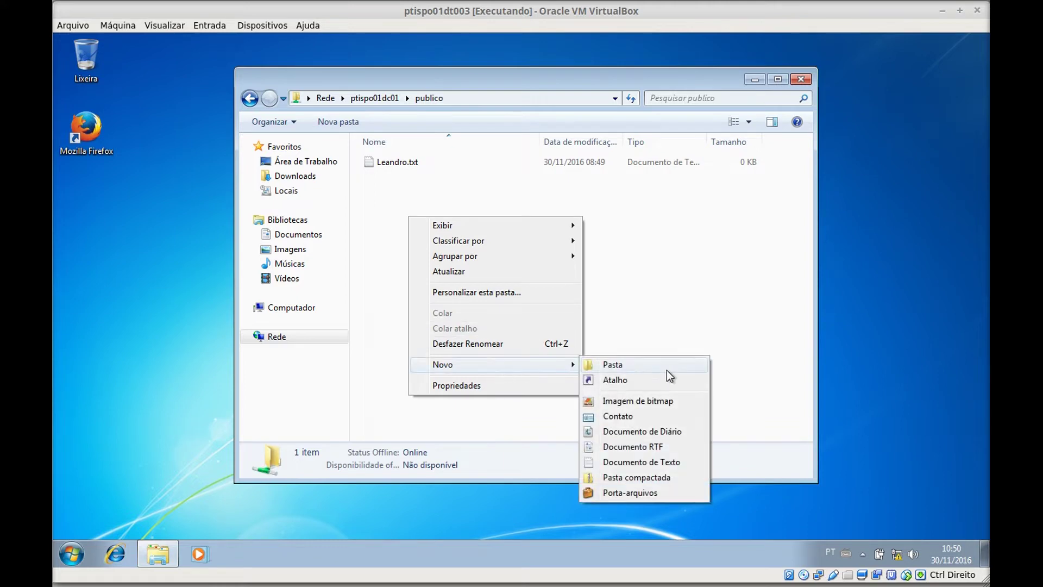
{"action": "left_click", "coordinate": [661, 462]}
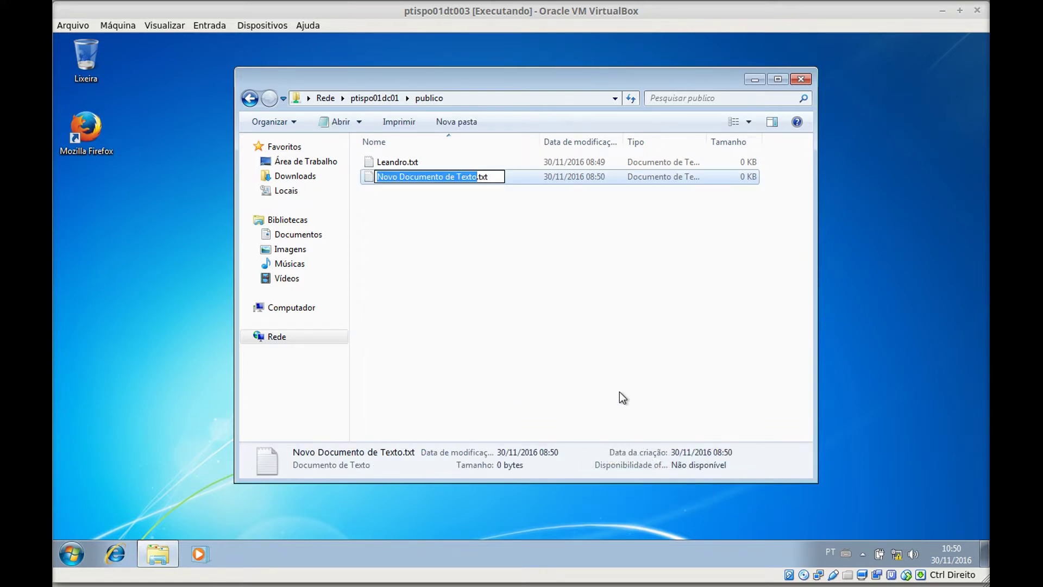
{"action": "type", "text": "Ramos"}
{"action": "key", "text": "Return"}
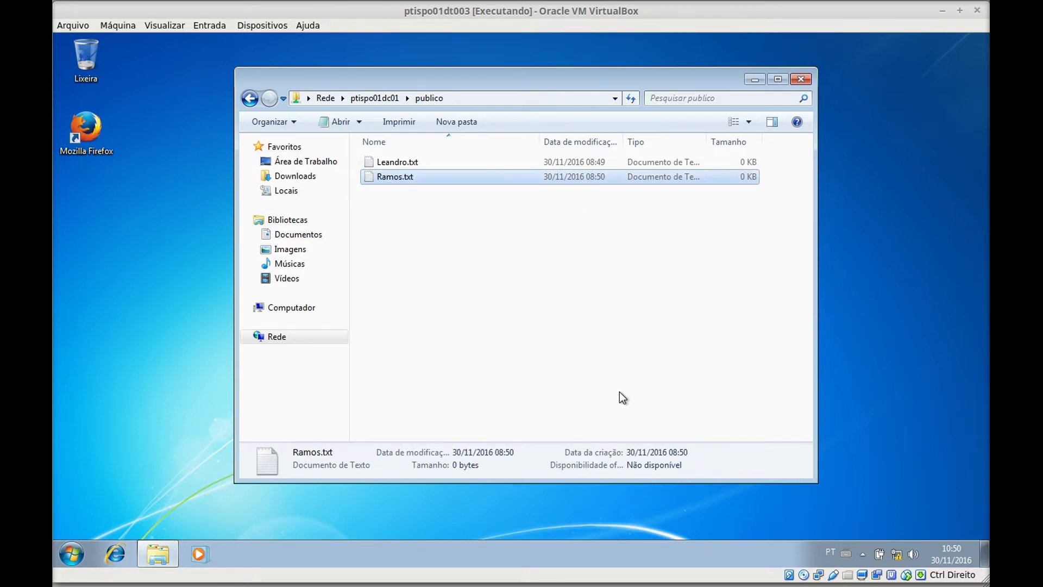
{"action": "left_click", "coordinate": [478, 264]}
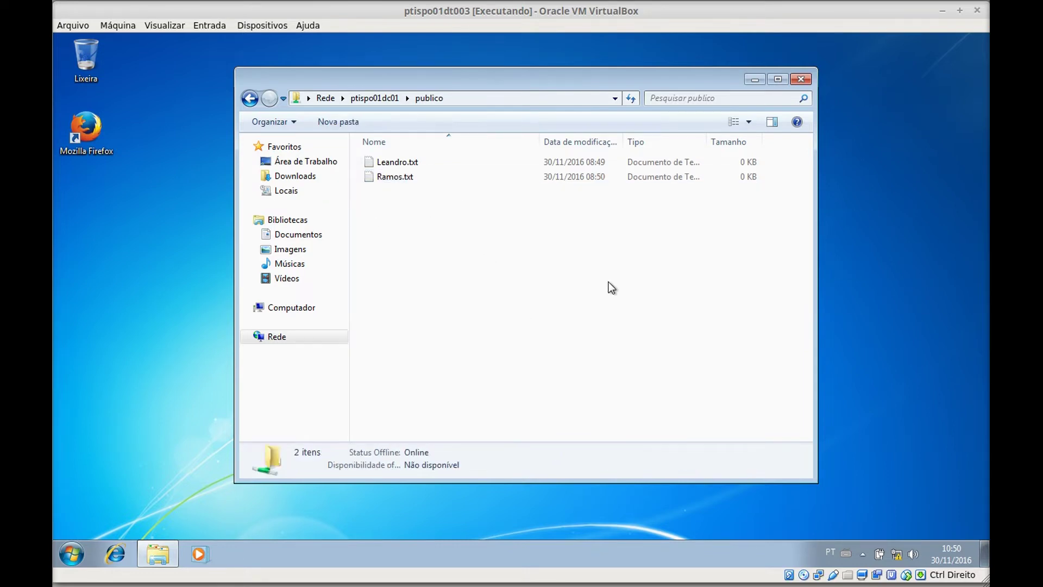
- Write 'asdasdasda' into the surname text file and save it
{"action": "double_click", "coordinate": [402, 180]}
{"action": "type", "text": "asda"}
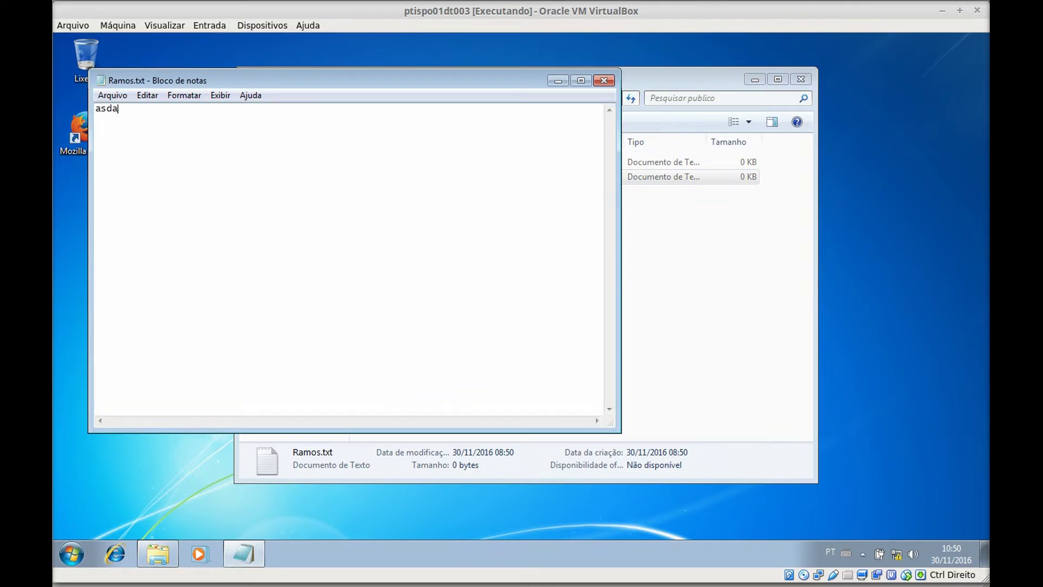
{"action": "type", "text": "sdasda"}
{"action": "left_click", "coordinate": [604, 81]}
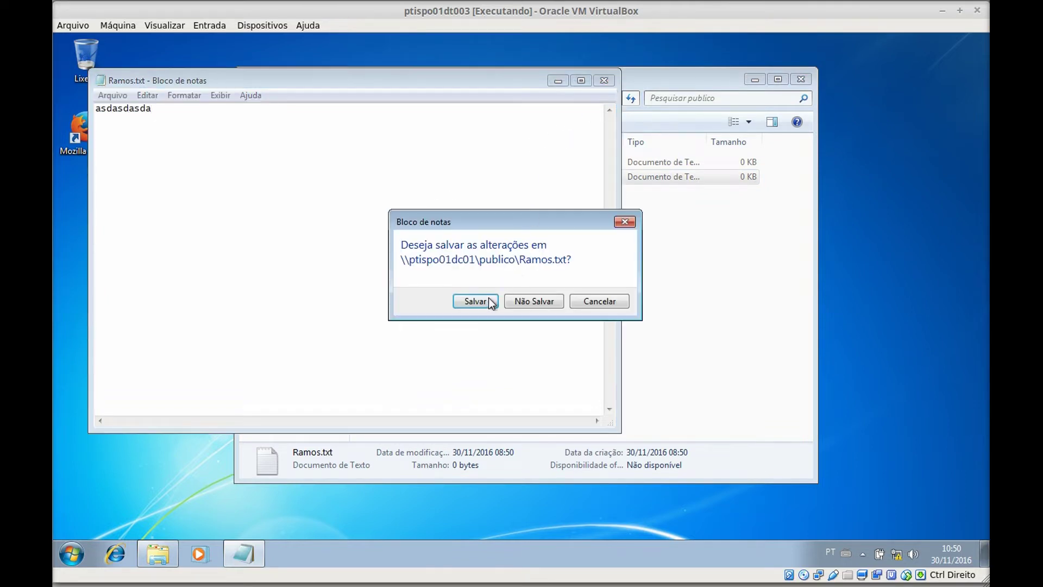
{"action": "left_click", "coordinate": [476, 301]}
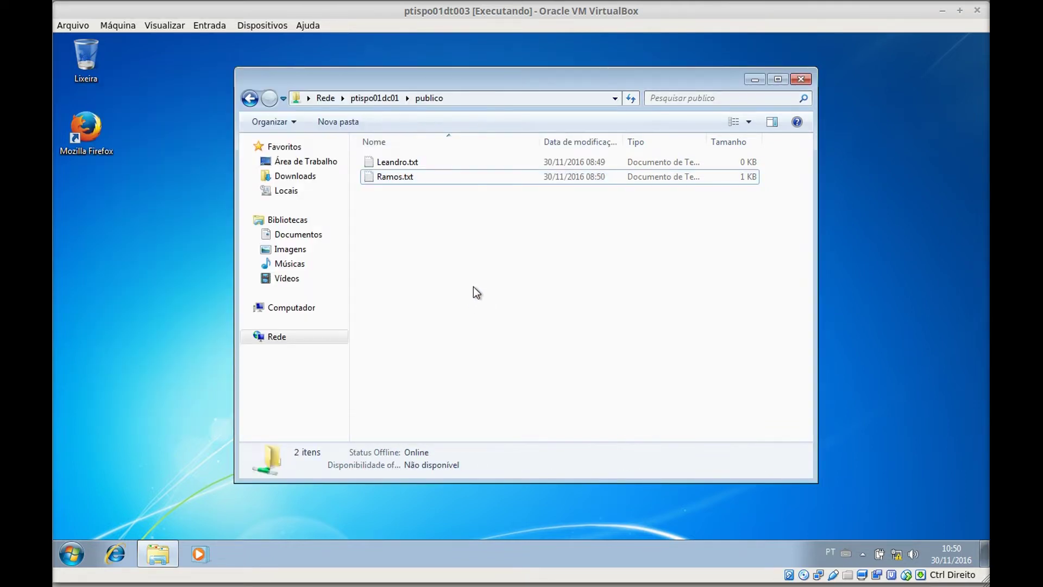
- Duplicate the text file with copy and paste, then delete the copy
{"action": "left_click", "coordinate": [426, 179]}
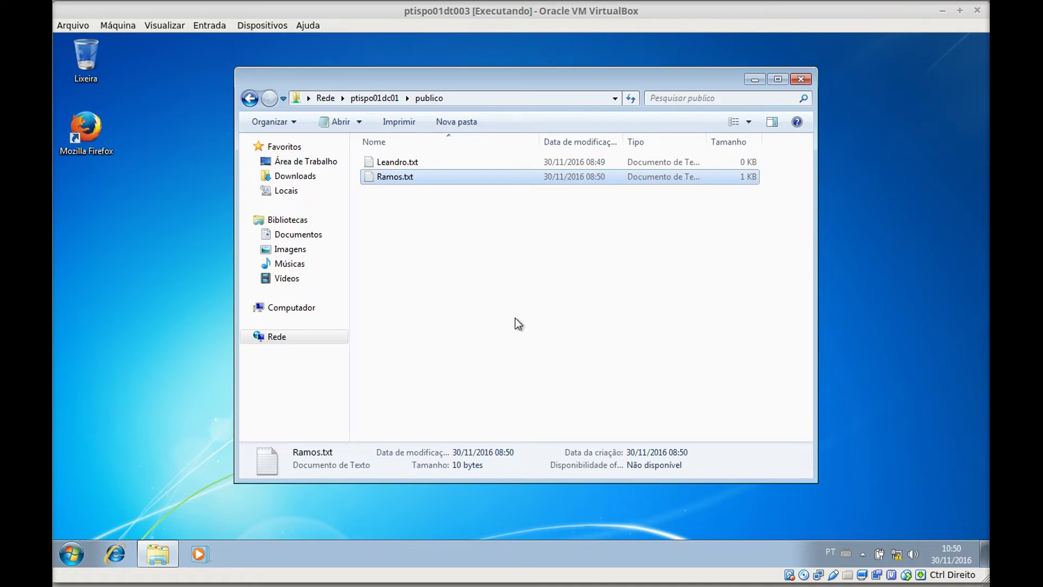
{"action": "key", "text": "ctrl+c"}
{"action": "key", "text": "ctrl+v"}
{"action": "left_click", "coordinate": [483, 269]}
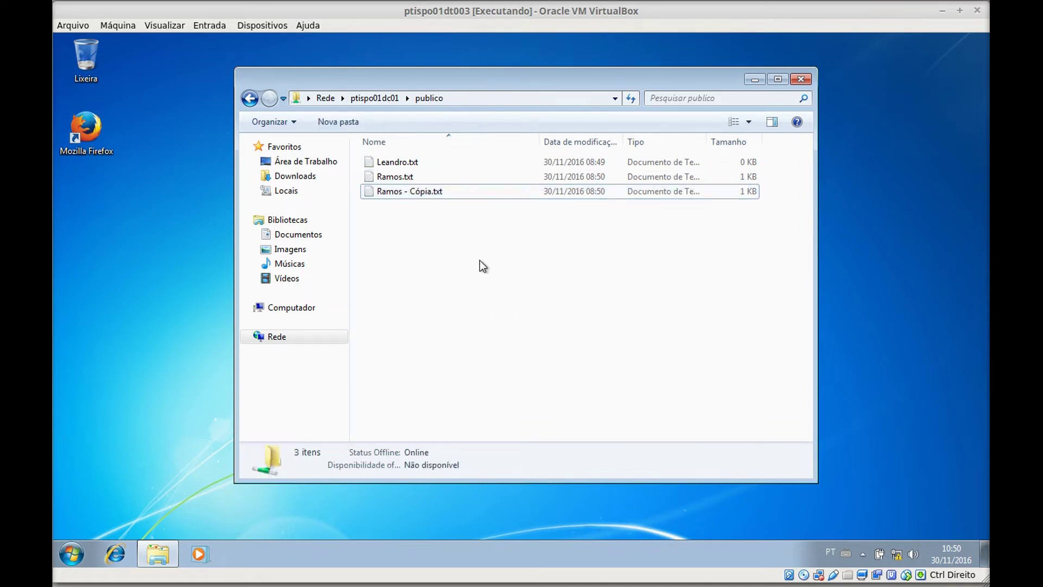
{"action": "left_click", "coordinate": [445, 193]}
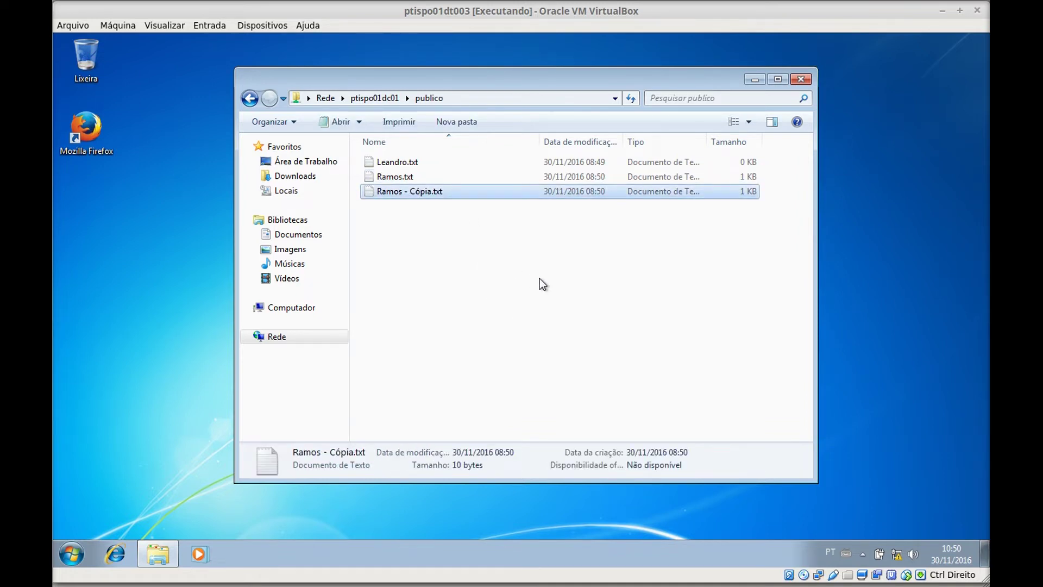
{"action": "key", "text": "Delete"}
{"action": "key", "text": "Return"}
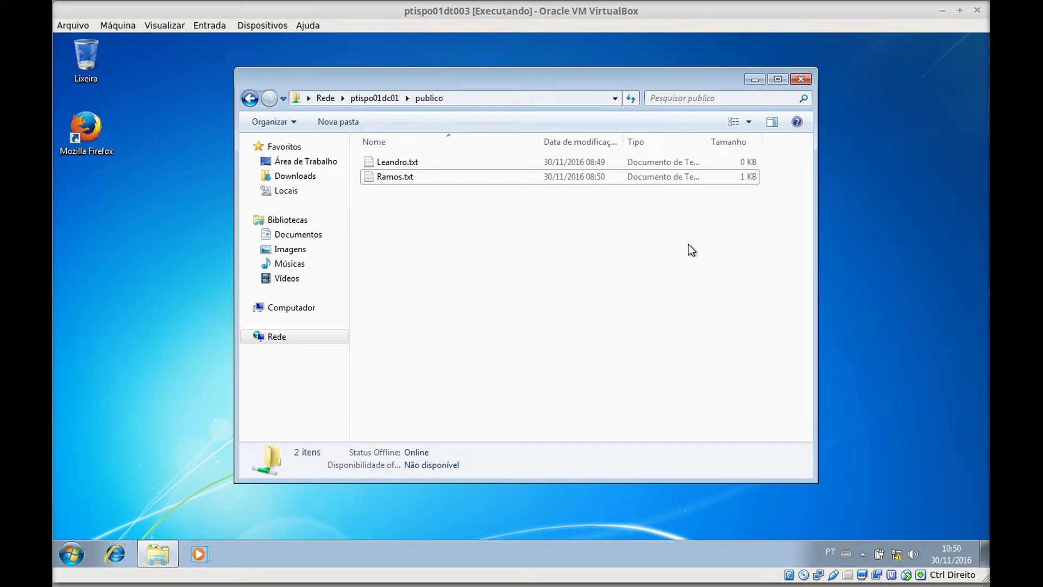
- Open Músicas > Amostra de Música in a new window and select its three mp3 files
{"action": "left_click_drag", "start_coordinate": [562, 66], "coordinate": [703, 55]}
{"action": "right_click", "coordinate": [161, 554]}
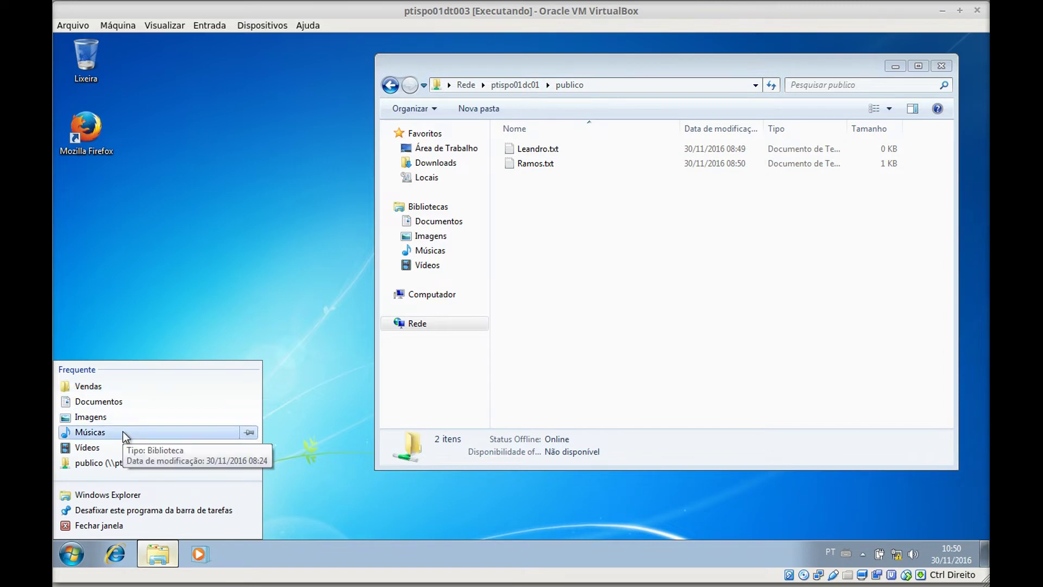
{"action": "left_click", "coordinate": [122, 431]}
{"action": "left_click_drag", "start_coordinate": [609, 83], "coordinate": [385, 197]}
{"action": "double_click", "coordinate": [360, 321]}
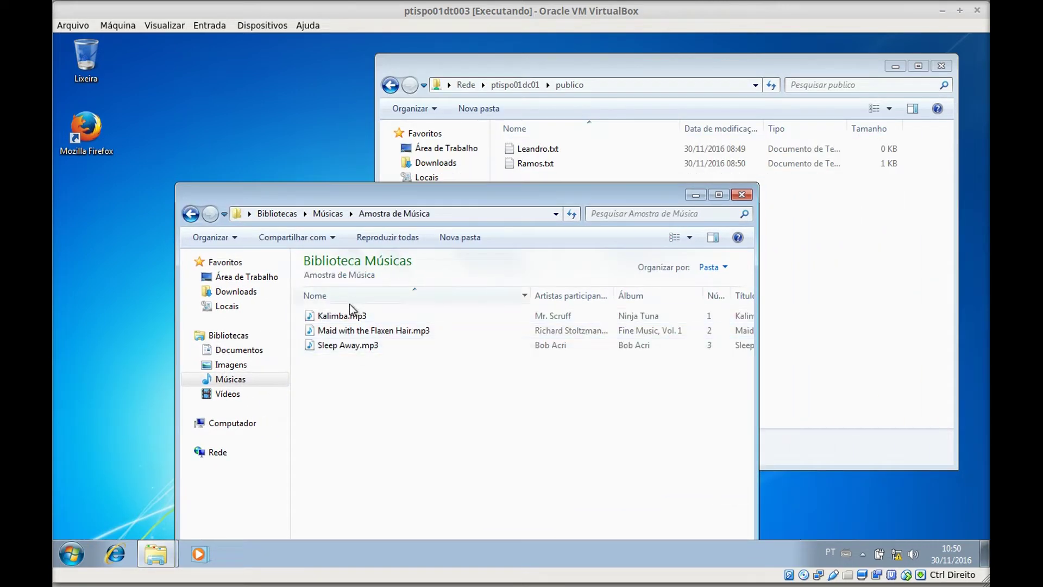
{"action": "left_click", "coordinate": [354, 317]}
{"action": "left_click", "coordinate": [362, 351], "text": "shift"}
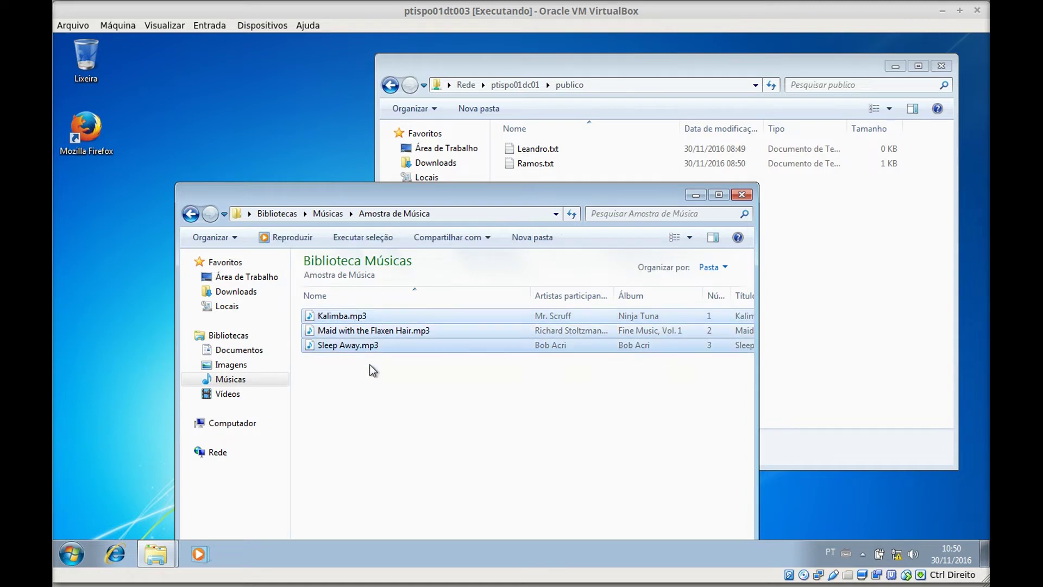
{"action": "left_click", "coordinate": [826, 295]}
- Paste Kalimba, Maid with the Flaxen Hair and Sleep Away mp3s into publico and check each
{"action": "key", "text": "ctrl+v"}
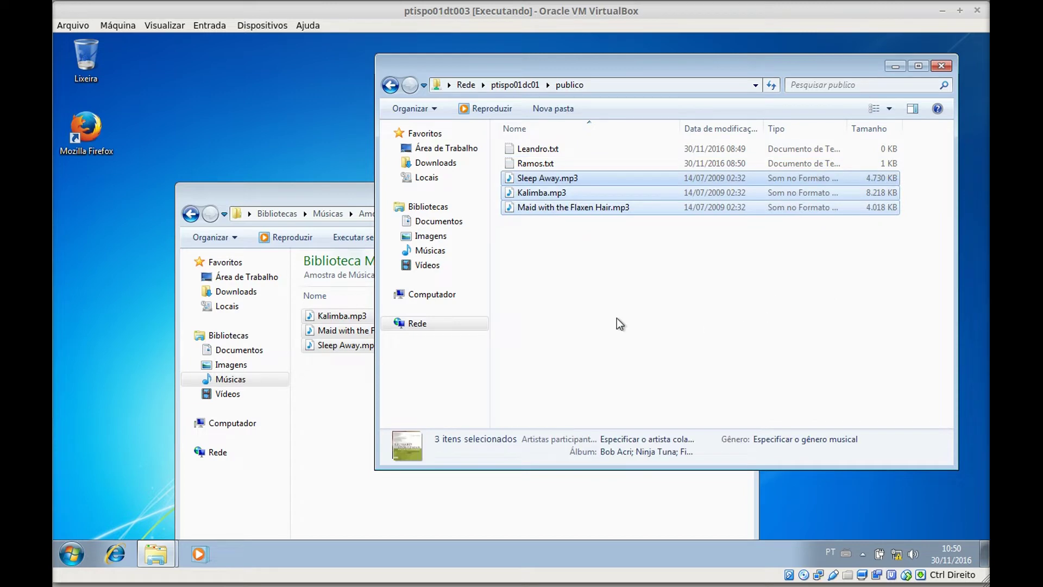
{"action": "left_click", "coordinate": [622, 320]}
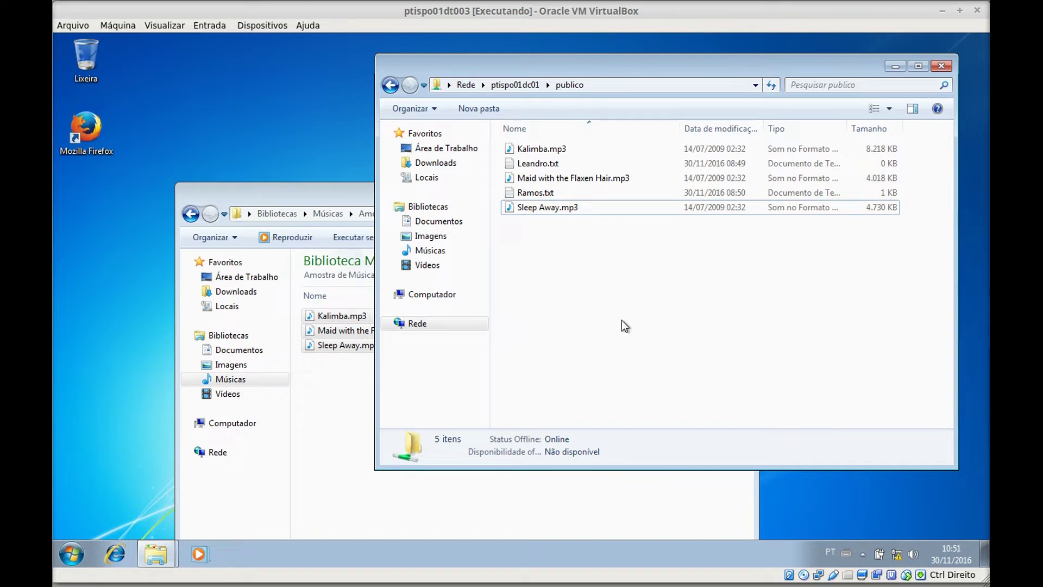
{"action": "left_click", "coordinate": [567, 149]}
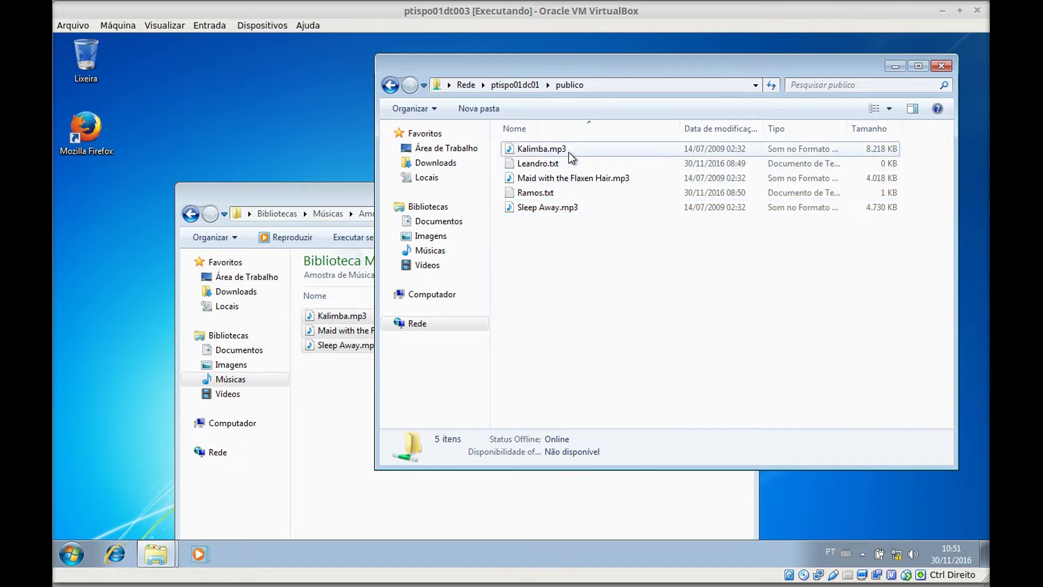
{"action": "left_click", "coordinate": [571, 179]}
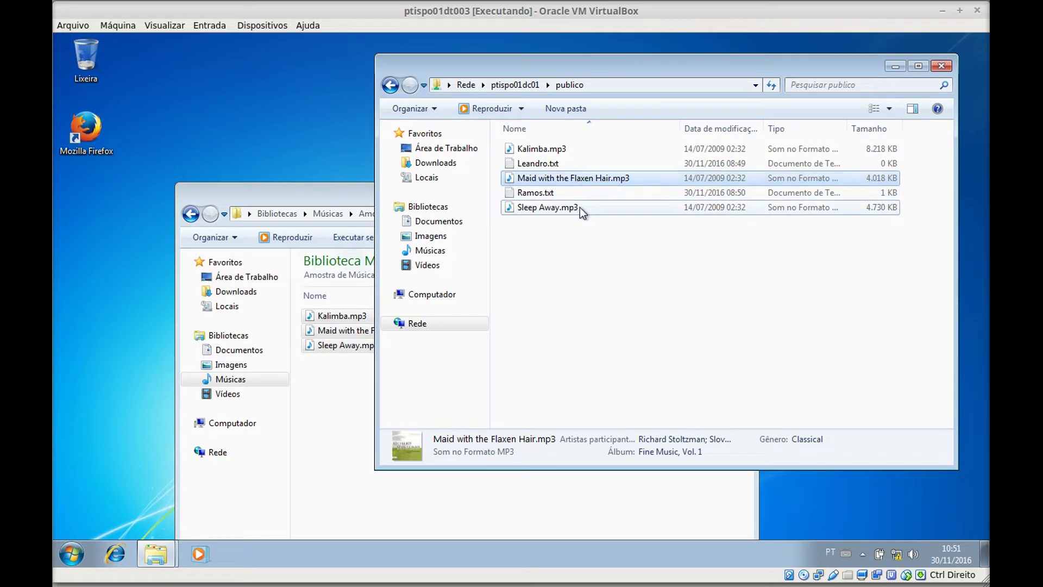
{"action": "left_click", "coordinate": [579, 207]}
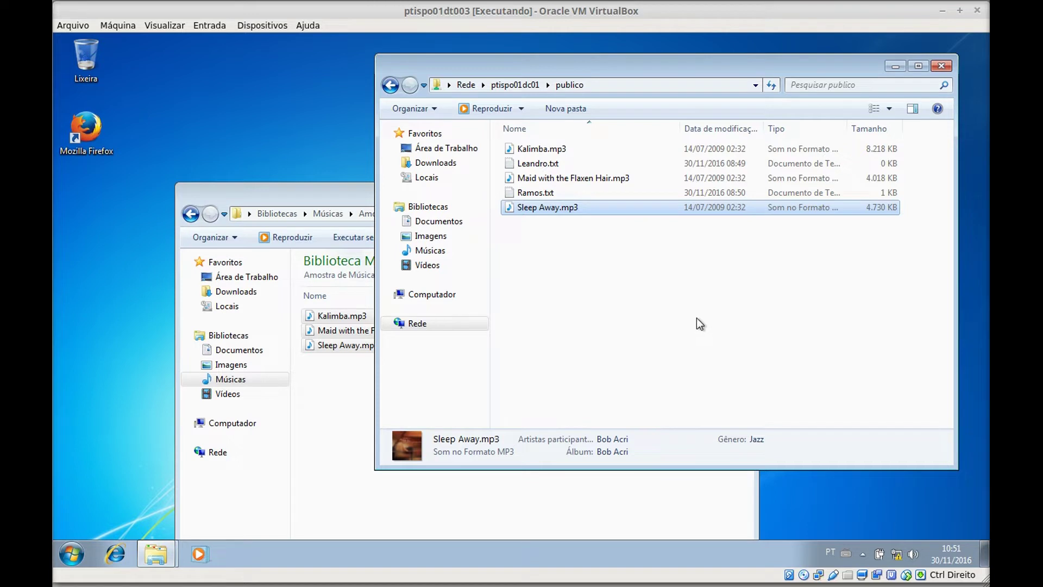
{"action": "left_click", "coordinate": [697, 317]}
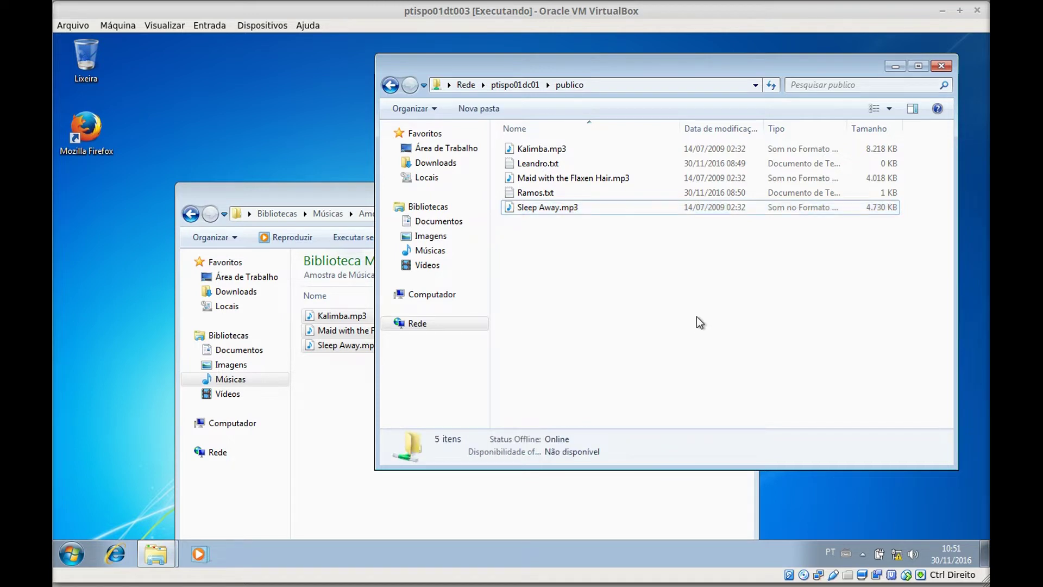
- Open the gestao share and confirm Compras, Desenvolvimento and Diretoria refuse access
{"action": "left_click", "coordinate": [392, 88]}
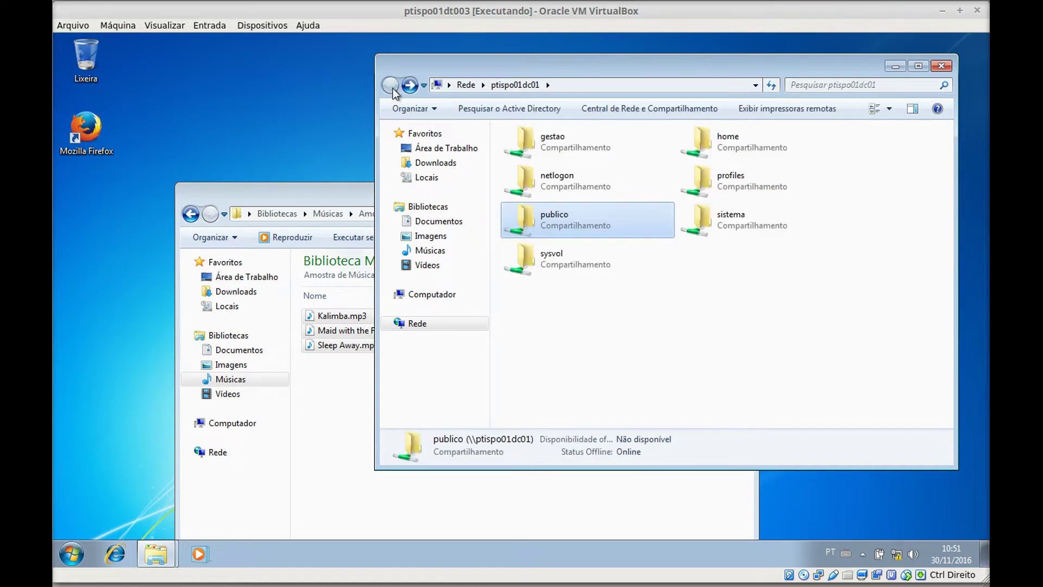
{"action": "double_click", "coordinate": [580, 149]}
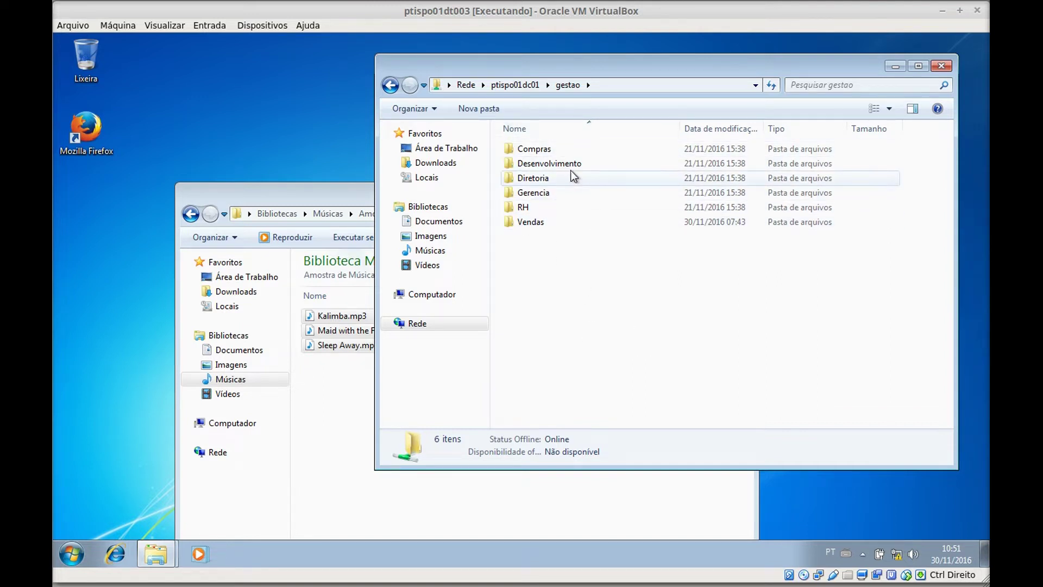
{"action": "double_click", "coordinate": [558, 149]}
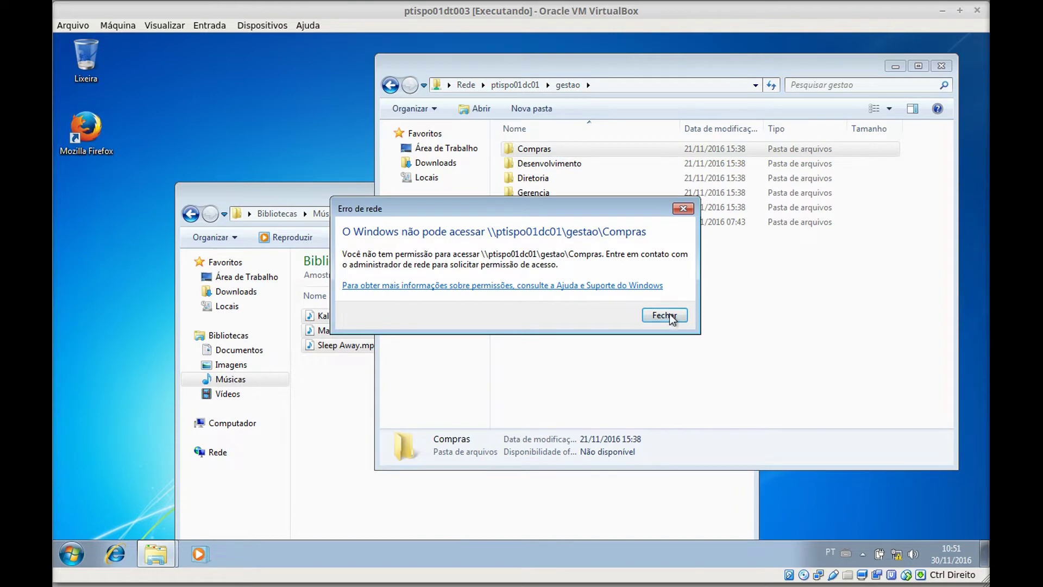
{"action": "left_click", "coordinate": [670, 317]}
{"action": "double_click", "coordinate": [564, 168]}
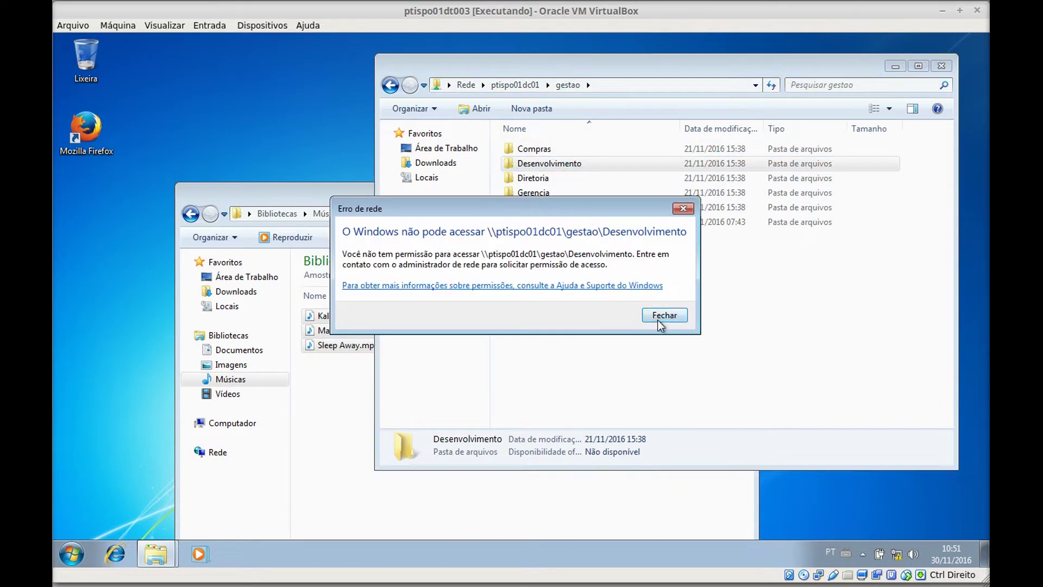
{"action": "left_click", "coordinate": [658, 319]}
{"action": "double_click", "coordinate": [563, 179]}
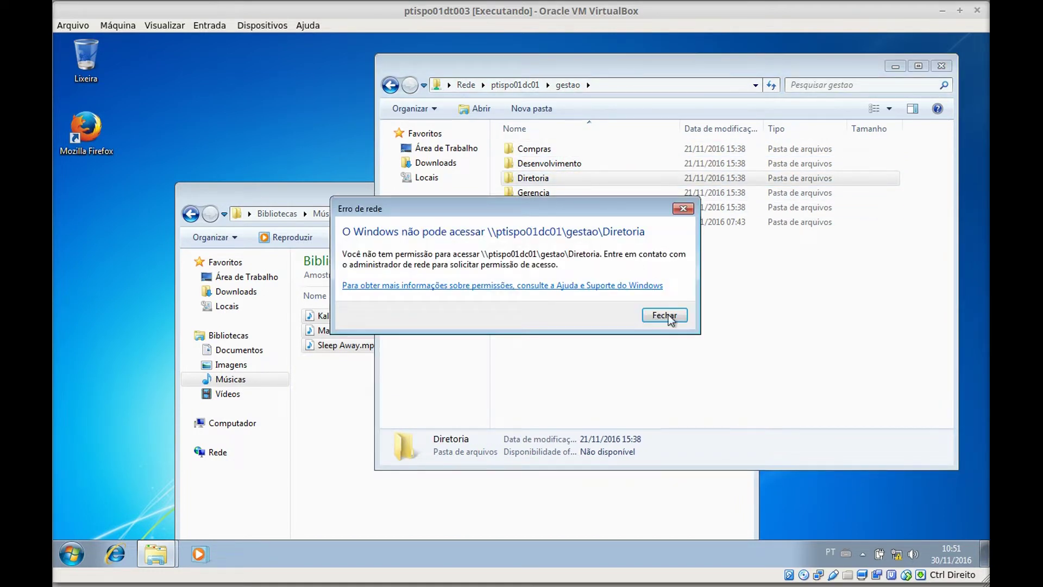
{"action": "left_click", "coordinate": [661, 316]}
- Confirm RH and Gerencia also refuse access, then open the empty Vendas folder
{"action": "double_click", "coordinate": [559, 203]}
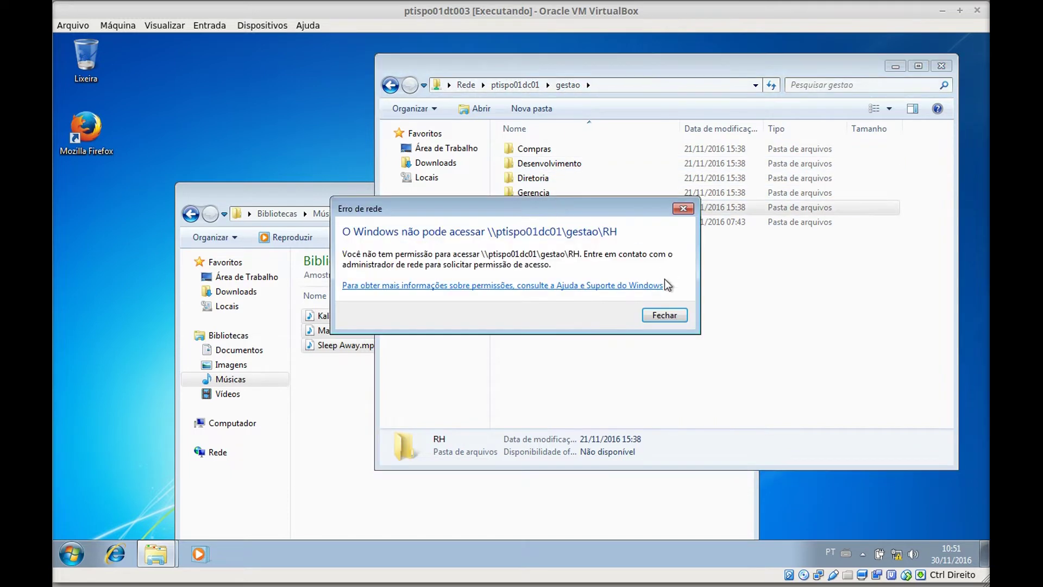
{"action": "left_click", "coordinate": [672, 316]}
{"action": "double_click", "coordinate": [562, 195]}
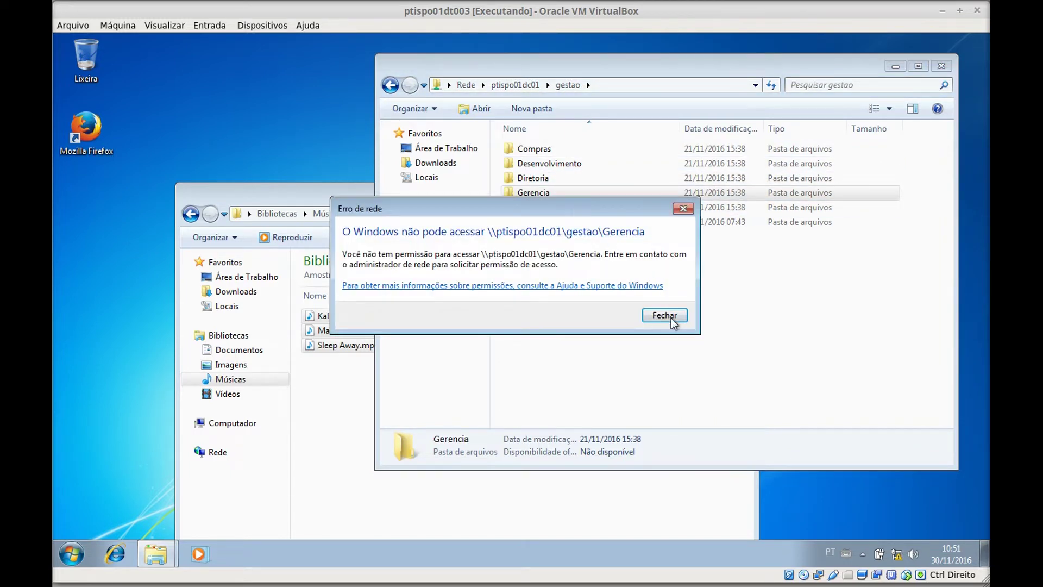
{"action": "left_click", "coordinate": [673, 317]}
{"action": "double_click", "coordinate": [547, 223]}
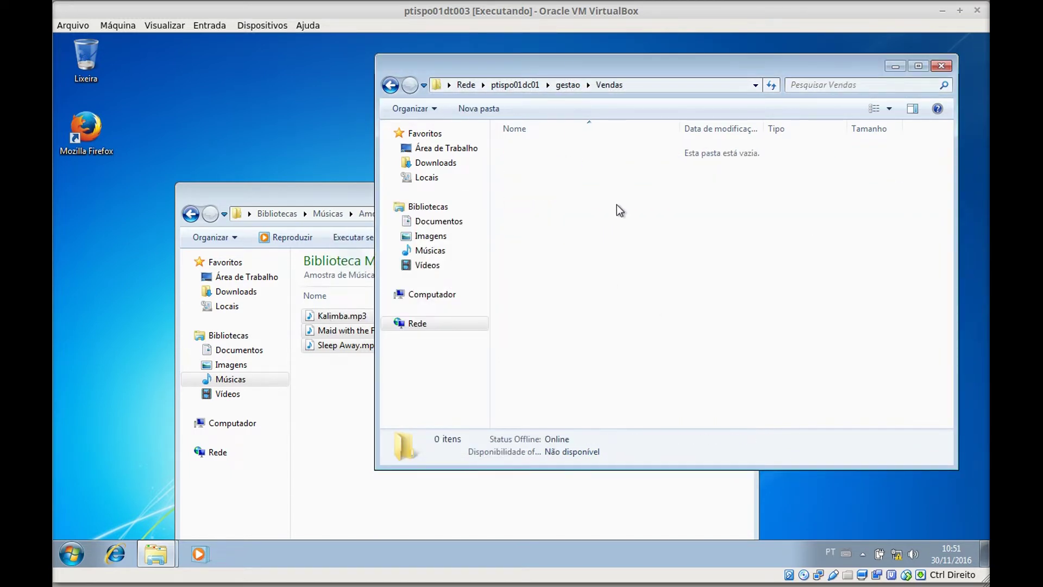
- Create a new text document in Vendas named after the user's first name
{"action": "right_click", "coordinate": [604, 194]}
{"action": "mouse_move", "coordinate": [692, 340]}
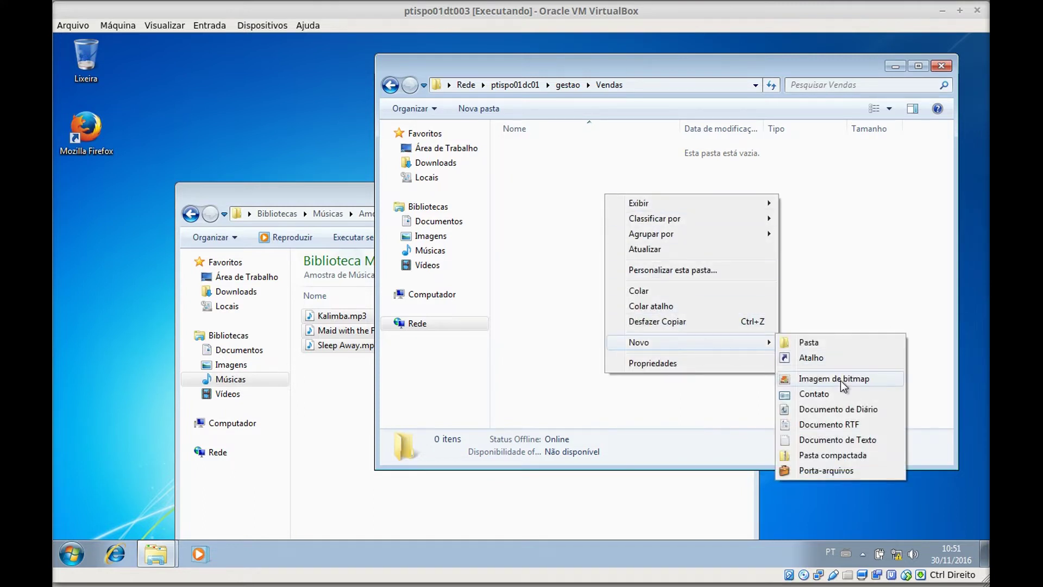
{"action": "left_click", "coordinate": [841, 441]}
{"action": "type", "text": "Leandro"}
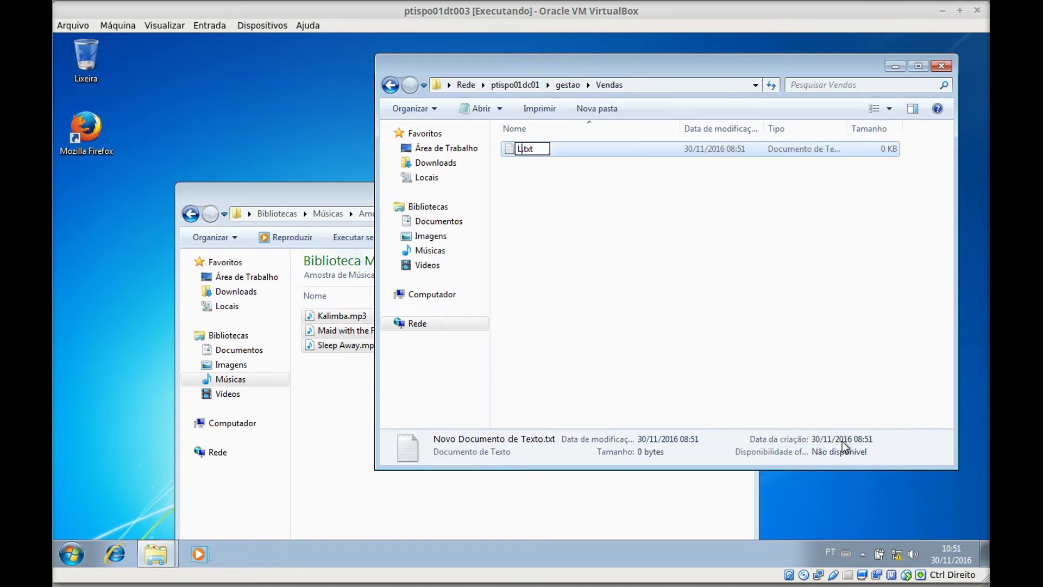
{"action": "key", "text": "Return"}
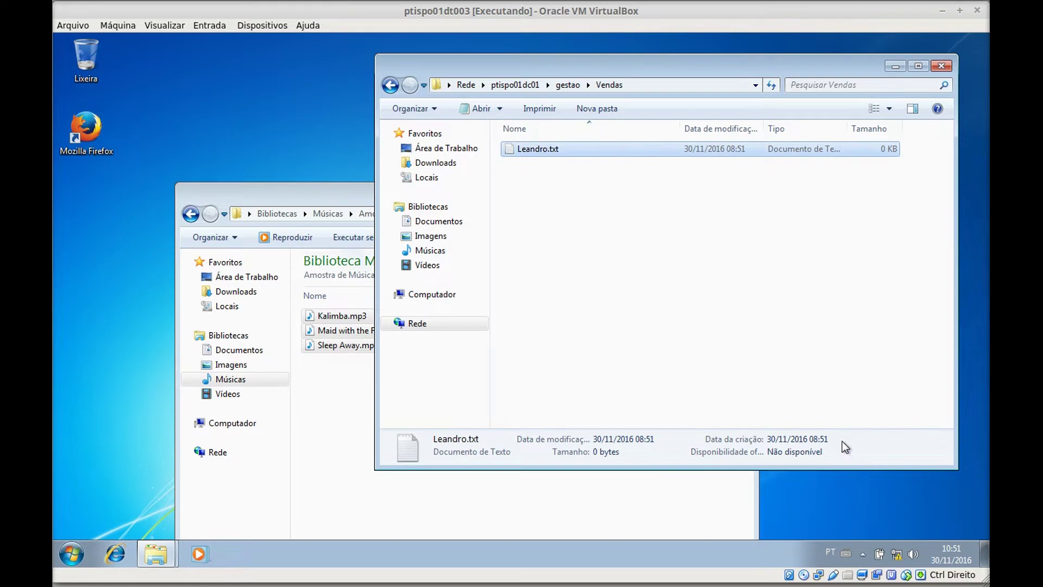
- Write 'zxczxc' into the file, save it, and go back to the gestao folder
{"action": "key", "text": "Return"}
{"action": "type", "text": "zxczxc"}
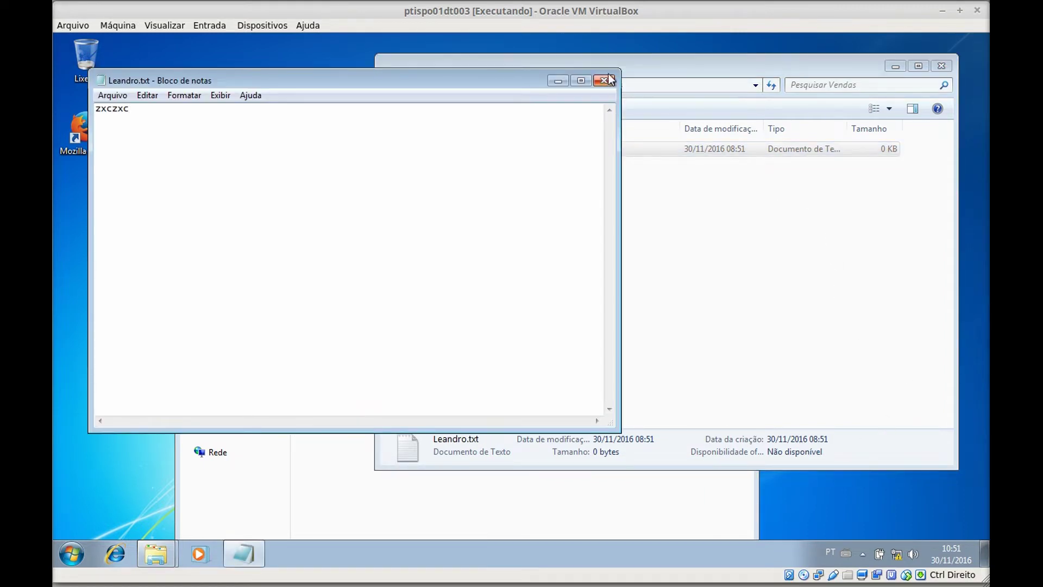
{"action": "left_click", "coordinate": [604, 81]}
{"action": "left_click", "coordinate": [491, 305]}
{"action": "left_click", "coordinate": [685, 302]}
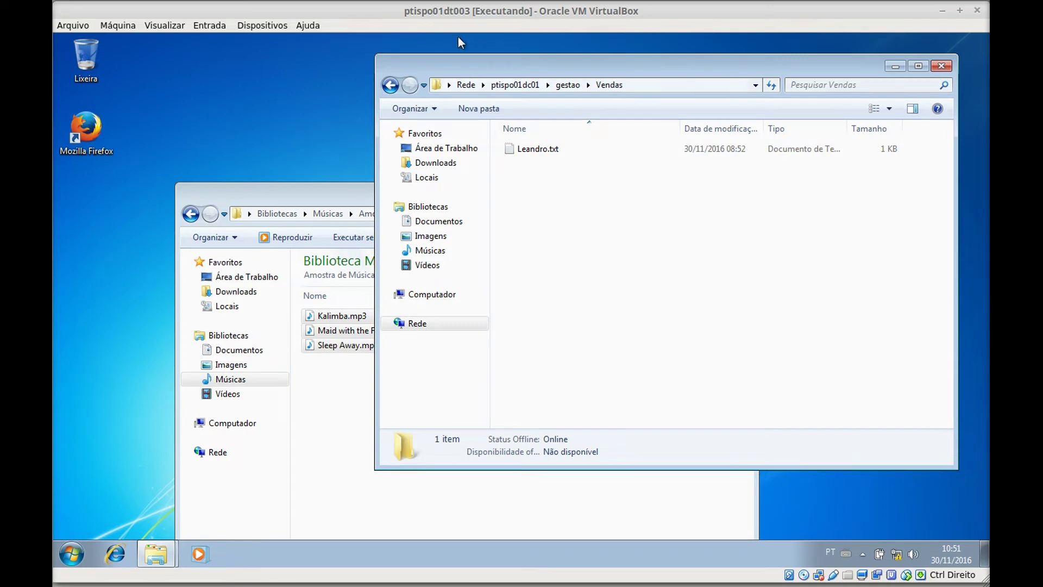
{"action": "left_click", "coordinate": [390, 86]}
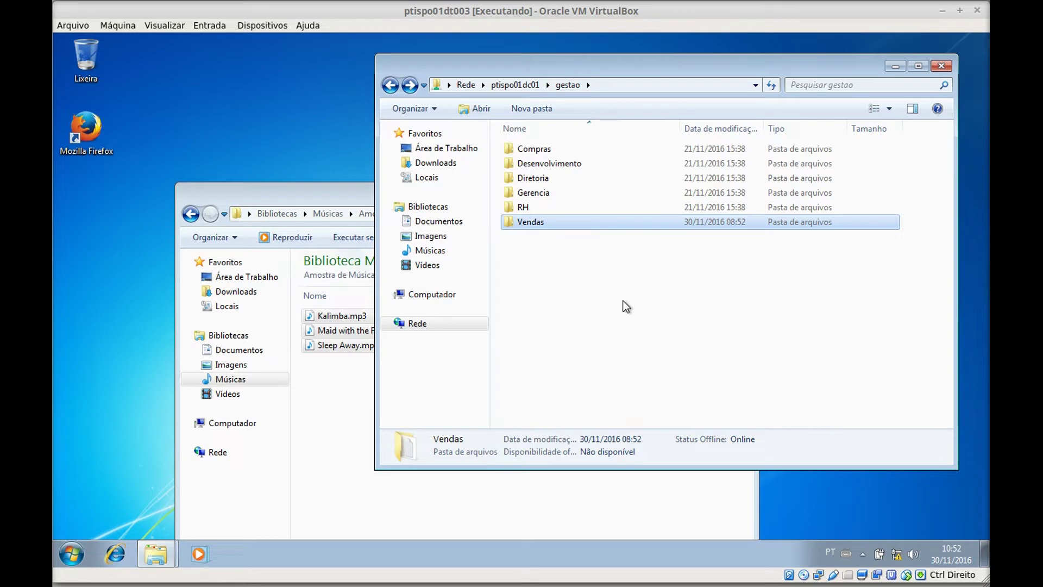
- Close the gestao and music library Explorer windows and log off the Windows 7 user
{"action": "left_click", "coordinate": [614, 293]}
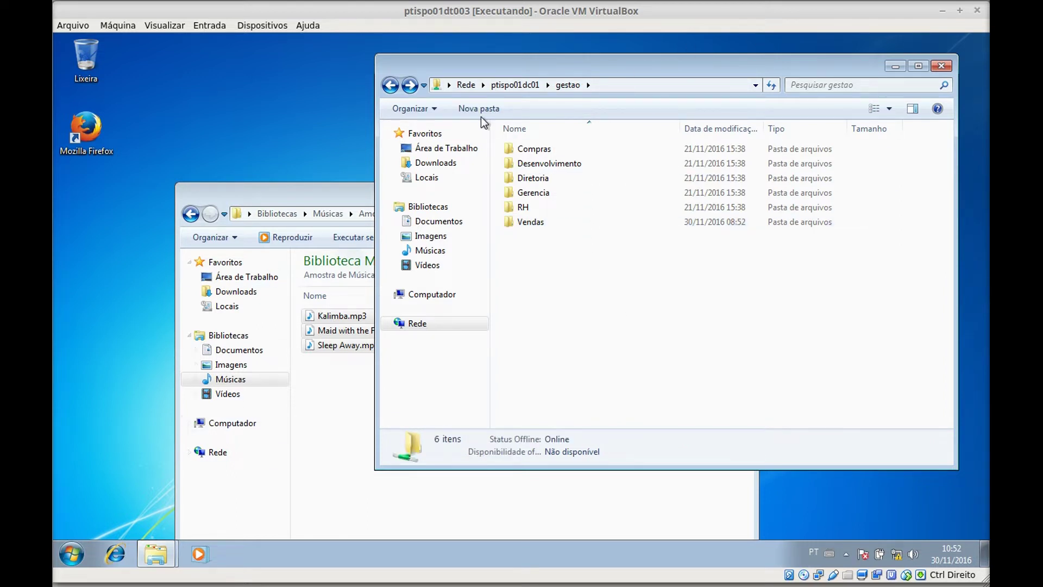
{"action": "left_click", "coordinate": [941, 66]}
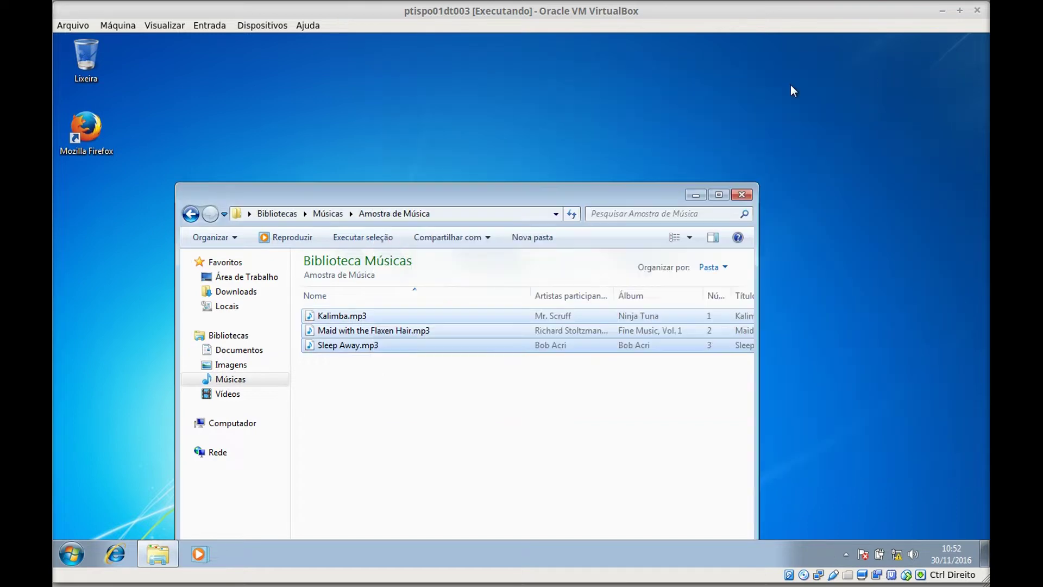
{"action": "left_click", "coordinate": [742, 194]}
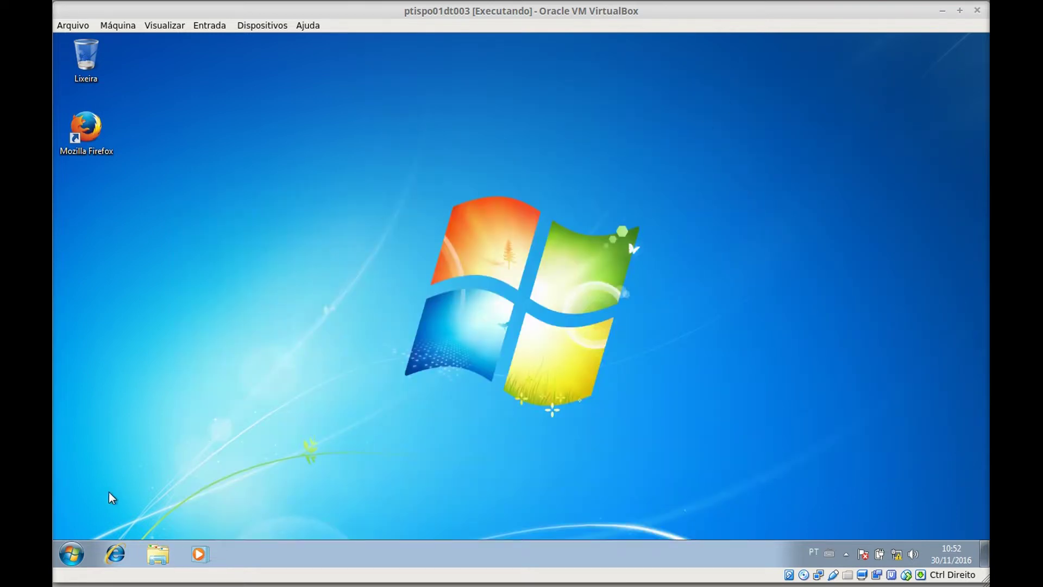
{"action": "left_click", "coordinate": [71, 553]}
{"action": "mouse_move", "coordinate": [294, 518]}
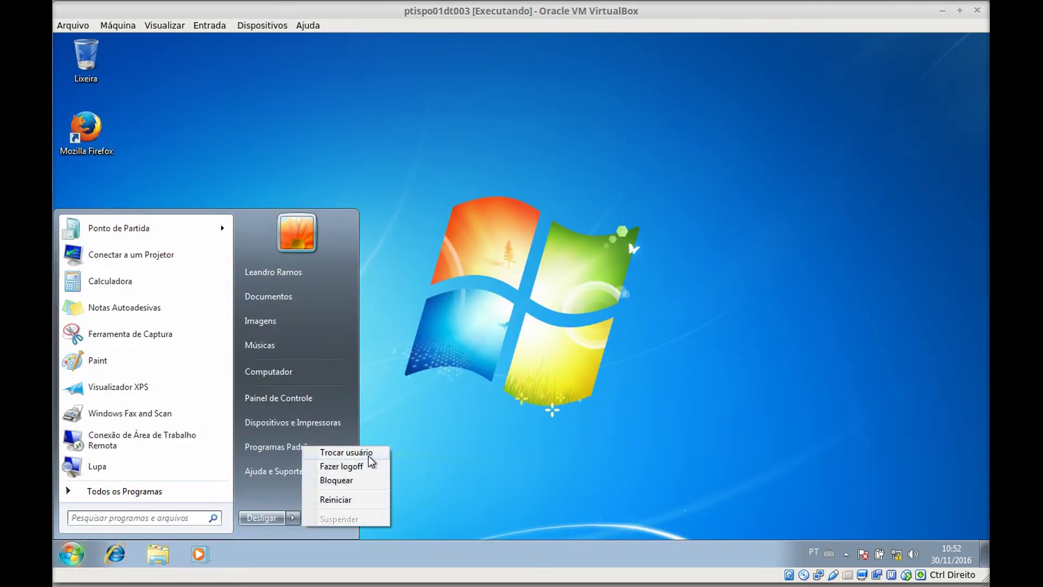
{"action": "left_click", "coordinate": [364, 467]}
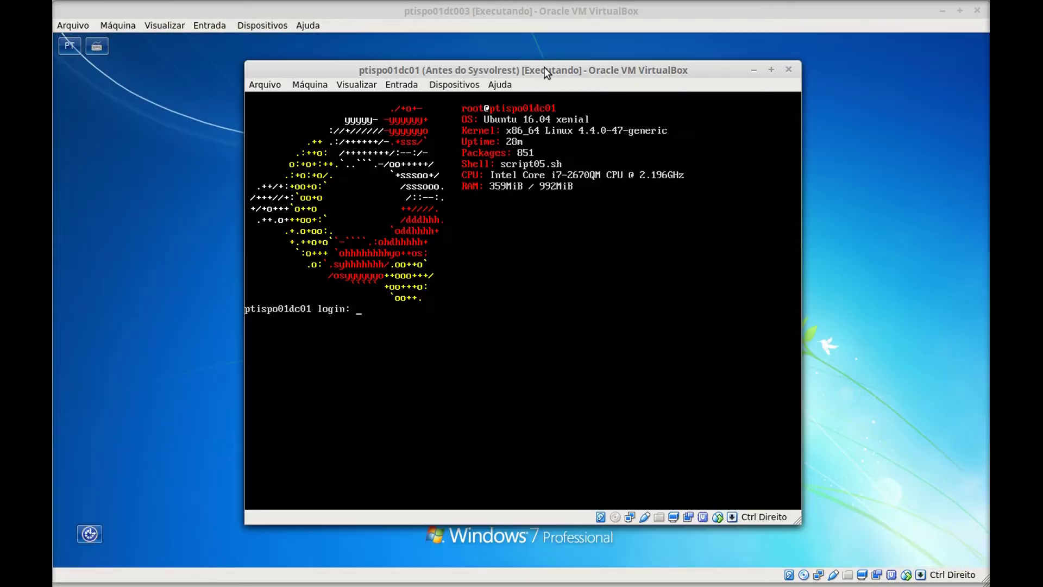
- Log into the ptispo01dc01 console with the user's credentials, elevate with sudo -i, and clear the screen
{"action": "type", "text": "vaamonde"}
{"action": "key", "text": "Return"}
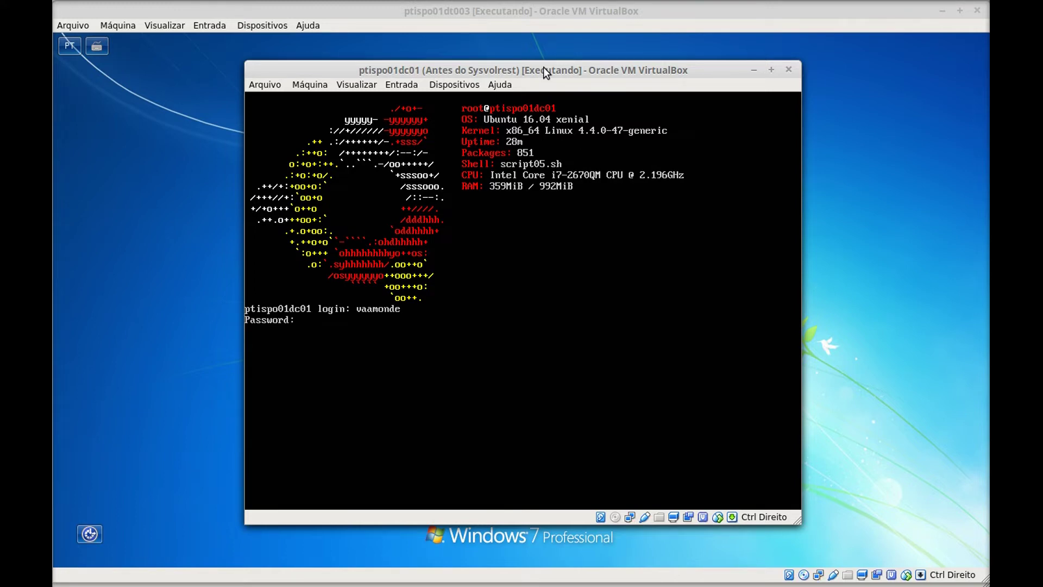
{"action": "key", "text": "Return"}
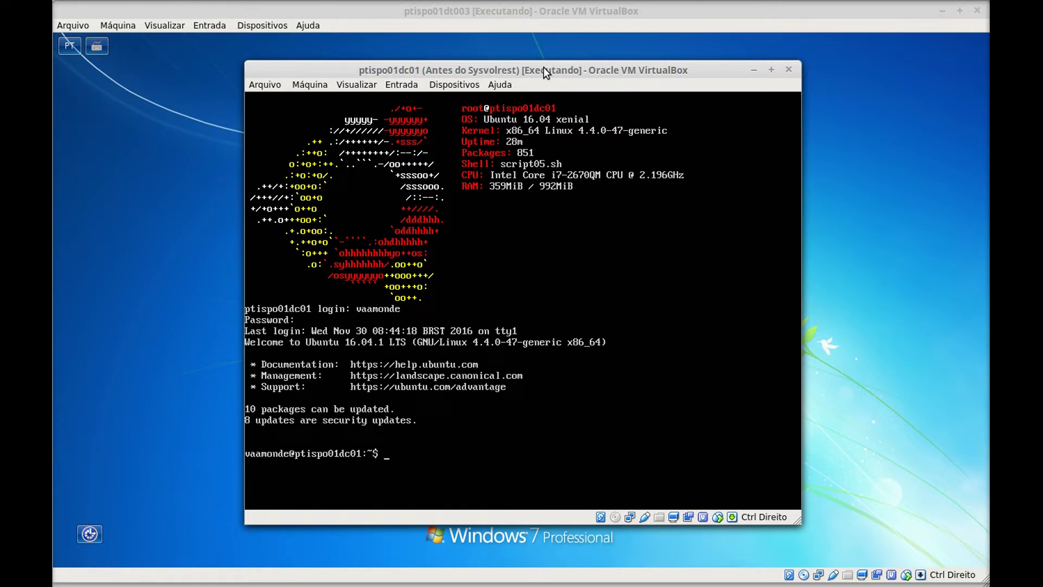
{"action": "type", "text": "sudo -i"}
{"action": "key", "text": "Return"}
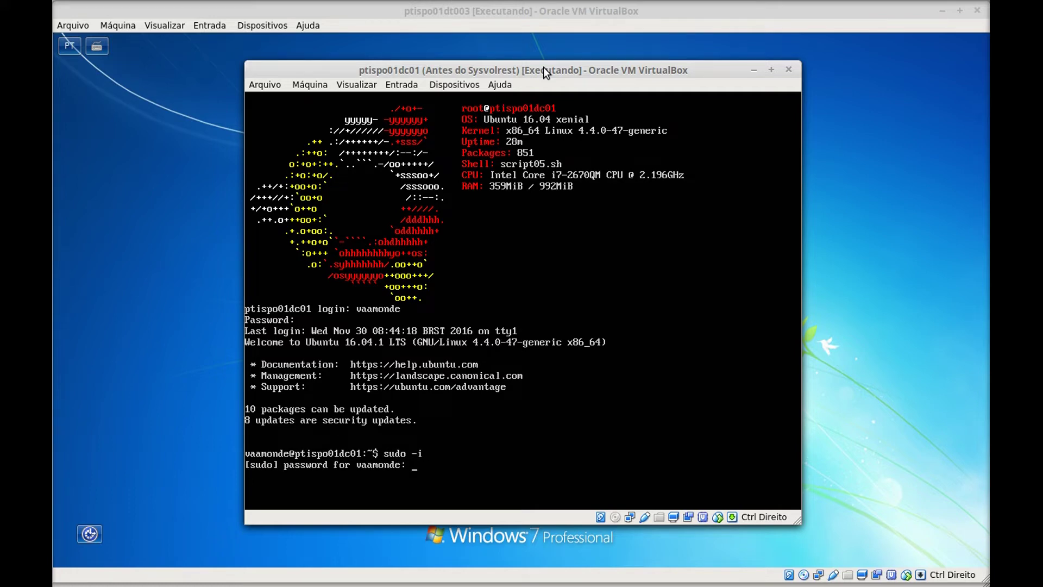
{"action": "key", "text": "Return"}
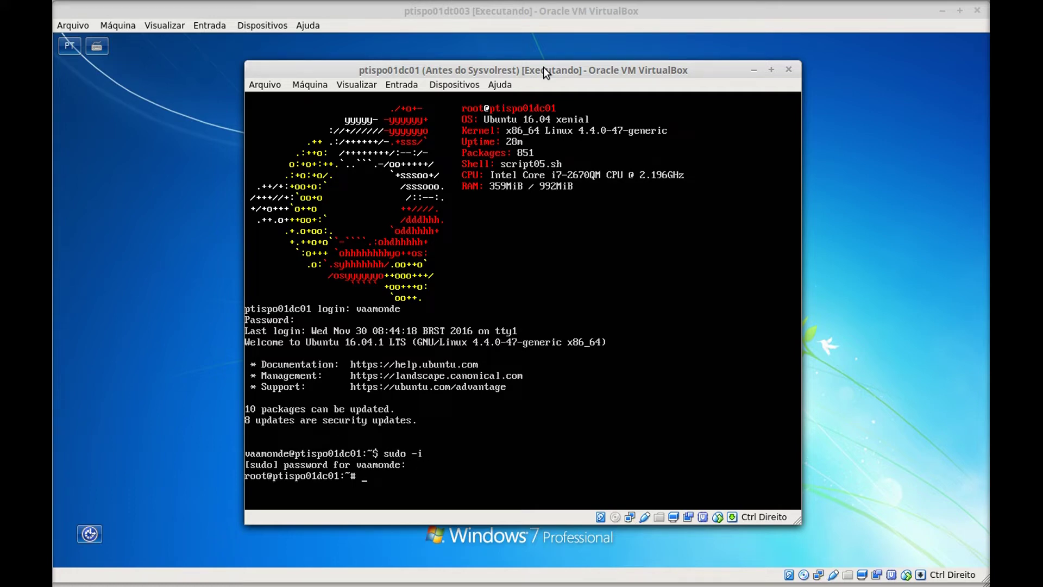
{"action": "key", "text": "ctrl+l"}
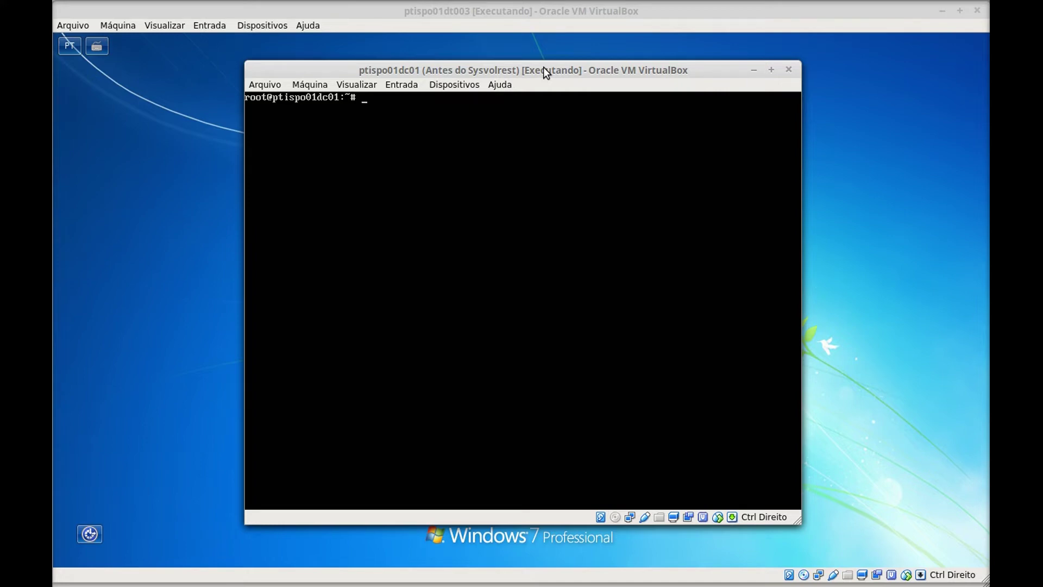
- Open /etc/samba/smb.conf in vim and change the header's update day to 30 and version to 0.6
{"action": "type", "text": "vim /etc/samba/smb.conf"}
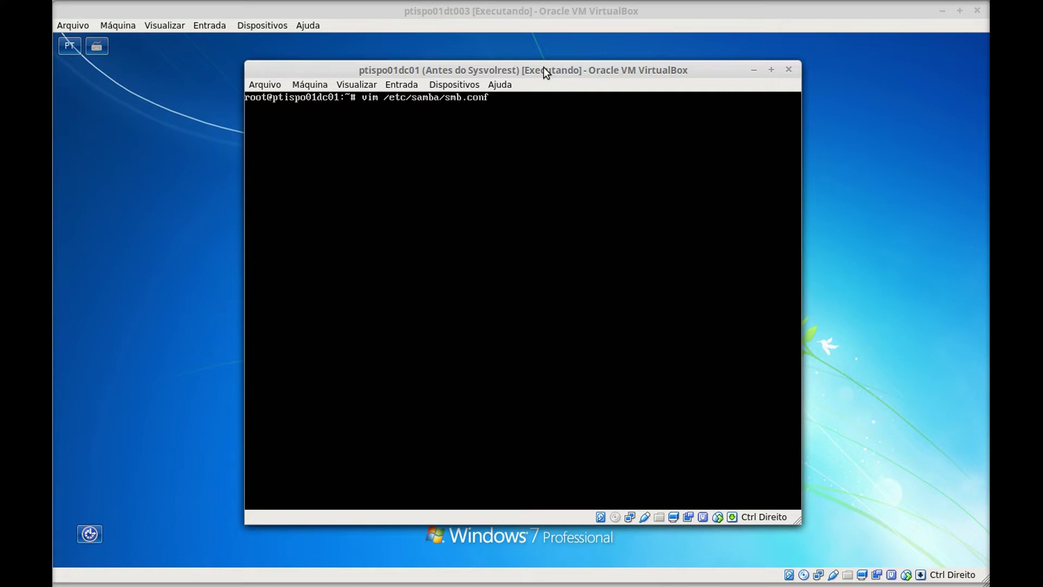
{"action": "key", "text": "Return"}
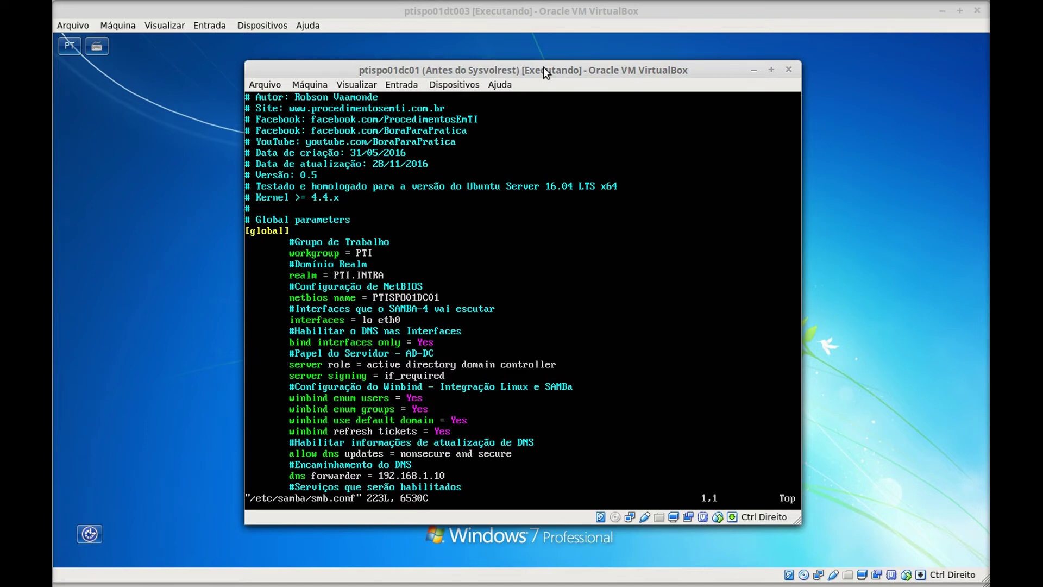
{"action": "key", "text": "Down"}
{"action": "key", "text": "Down"}
{"action": "key", "text": "Down"}
{"action": "key", "text": "Down"}
{"action": "key", "text": "Down"}
{"action": "key", "text": "Down"}
{"action": "key", "text": "i"}
{"action": "key", "text": "End"}
{"action": "key", "text": "Left"}
{"action": "key", "text": "Left"}
{"action": "key", "text": "Left"}
{"action": "key", "text": "Left"}
{"action": "key", "text": "Left"}
{"action": "key", "text": "Left"}
{"action": "key", "text": "Left"}
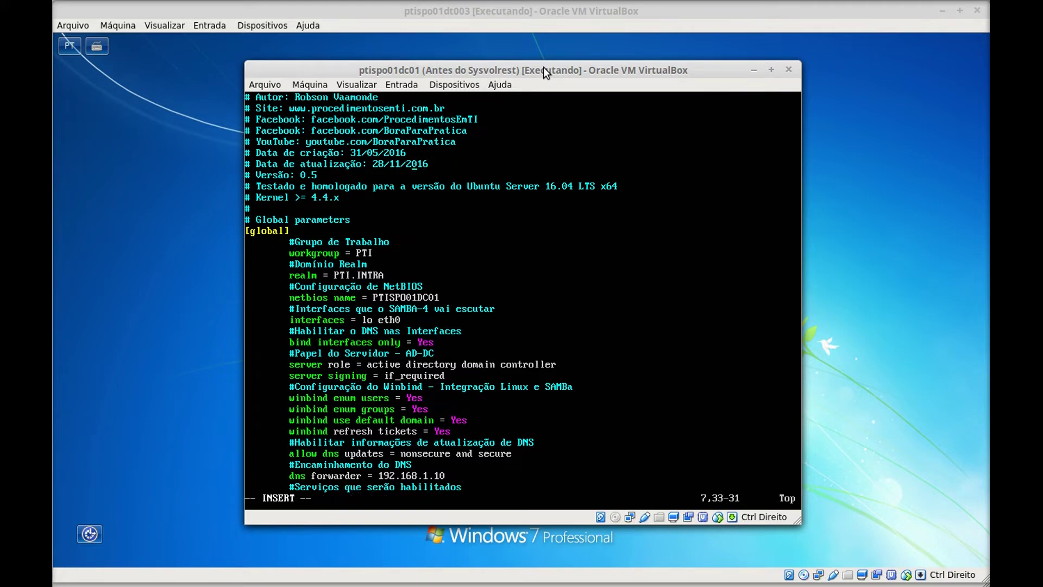
{"action": "key", "text": "Left"}
{"action": "key", "text": "BackSpace"}
{"action": "key", "text": "BackSpace"}
{"action": "type", "text": "30"}
{"action": "key", "text": "Down"}
{"action": "key", "text": "BackSpace"}
{"action": "type", "text": "6"}
{"action": "key", "text": "Escape"}
- Scroll through the global, audit and veto files settings back up to the ABE section
{"action": "key", "text": "Down"}
{"action": "key", "text": "Down"}
{"action": "key", "text": "Down"}
{"action": "key", "text": "Down"}
{"action": "key", "text": "Down"}
{"action": "key", "text": "Down"}
{"action": "key", "text": "Down"}
{"action": "key", "text": "Down"}
{"action": "key", "text": "Down"}
{"action": "key", "text": "Down"}
{"action": "key", "text": "Down"}
{"action": "key", "text": "Down"}
{"action": "key", "text": "Down"}
{"action": "key", "text": "Down"}
{"action": "key", "text": "Down"}
{"action": "key", "text": "Down"}
{"action": "key", "text": "Down"}
{"action": "key", "text": "Down"}
{"action": "key", "text": "Down"}
{"action": "key", "text": "Down"}
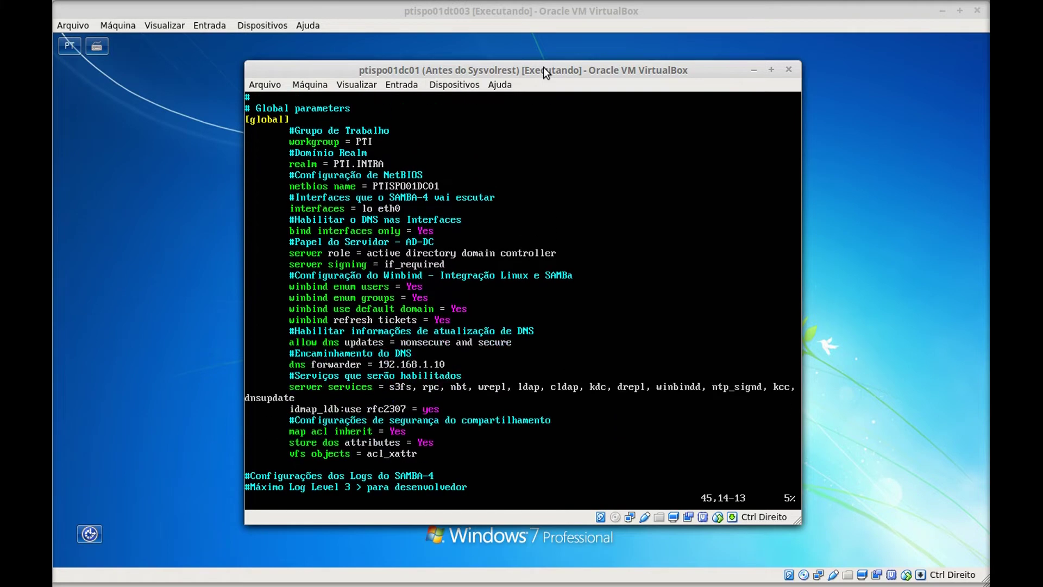
{"action": "key", "text": "Up"}
{"action": "key", "text": "Up"}
{"action": "key", "text": "Up"}
{"action": "key", "text": "Up"}
{"action": "key", "text": "Up"}
{"action": "key", "text": "Up"}
{"action": "key", "text": "Up"}
{"action": "key", "text": "Up"}
{"action": "key", "text": "Up"}
{"action": "key", "text": "Up"}
{"action": "key", "text": "Up"}
{"action": "key", "text": "Up"}
{"action": "key", "text": "Up"}
{"action": "key", "text": "Up"}
{"action": "key", "text": "Up"}
{"action": "key", "text": "Up"}
{"action": "key", "text": "Up"}
{"action": "key", "text": "Up"}
{"action": "key", "text": "Up"}
{"action": "key", "text": "Up"}
{"action": "key", "text": "Down"}
{"action": "key", "text": "Down"}
{"action": "key", "text": "Down"}
{"action": "key", "text": "Down"}
{"action": "key", "text": "Down"}
{"action": "key", "text": "Down"}
{"action": "key", "text": "Down"}
{"action": "key", "text": "Down"}
{"action": "key", "text": "Down"}
{"action": "key", "text": "Down"}
{"action": "key", "text": "Down"}
{"action": "key", "text": "Down"}
{"action": "key", "text": "Down"}
{"action": "key", "text": "Down"}
{"action": "key", "text": "Down"}
{"action": "key", "text": "Down"}
{"action": "key", "text": "Down"}
{"action": "key", "text": "Down"}
{"action": "key", "text": "Down"}
{"action": "key", "text": "Down"}
{"action": "key", "text": "Down"}
{"action": "key", "text": "Down"}
{"action": "key", "text": "Down"}
{"action": "key", "text": "Down"}
{"action": "key", "text": "Down"}
{"action": "key", "text": "Down"}
{"action": "key", "text": "Down"}
{"action": "key", "text": "Down"}
{"action": "key", "text": "Down"}
{"action": "key", "text": "Down"}
{"action": "key", "text": "Down"}
{"action": "key", "text": "Down"}
{"action": "key", "text": "Down"}
{"action": "key", "text": "Down"}
{"action": "key", "text": "Down"}
{"action": "key", "text": "Down"}
{"action": "key", "text": "Down"}
{"action": "key", "text": "Down"}
{"action": "key", "text": "Down"}
{"action": "key", "text": "Down"}
{"action": "key", "text": "Up"}
{"action": "key", "text": "Up"}
{"action": "key", "text": "Up"}
{"action": "key", "text": "Up"}
{"action": "key", "text": "Up"}
{"action": "key", "text": "Up"}
{"action": "key", "text": "Up"}
{"action": "key", "text": "Up"}
{"action": "key", "text": "Up"}
{"action": "key", "text": "Up"}
{"action": "key", "text": "Up"}
{"action": "key", "text": "Up"}
{"action": "key", "text": "Up"}
{"action": "key", "text": "Up"}
{"action": "key", "text": "Up"}
{"action": "key", "text": "Up"}
{"action": "key", "text": "Up"}
{"action": "key", "text": "Up"}
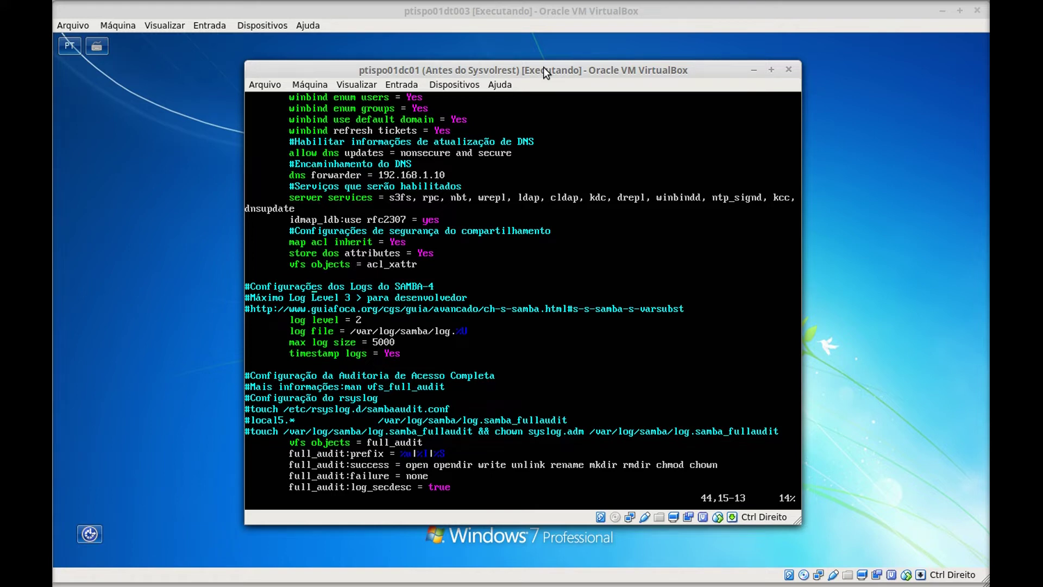
{"action": "key", "text": "Down"}
{"action": "key", "text": "Down"}
{"action": "key", "text": "Down"}
{"action": "key", "text": "Down"}
{"action": "key", "text": "Down"}
{"action": "key", "text": "Down"}
{"action": "key", "text": "Down"}
{"action": "key", "text": "Down"}
{"action": "key", "text": "Down"}
{"action": "key", "text": "Down"}
{"action": "key", "text": "Down"}
{"action": "key", "text": "Down"}
{"action": "key", "text": "Down"}
{"action": "key", "text": "Down"}
{"action": "key", "text": "Down"}
{"action": "key", "text": "Down"}
{"action": "key", "text": "Down"}
{"action": "key", "text": "Down"}
{"action": "key", "text": "Down"}
{"action": "key", "text": "Down"}
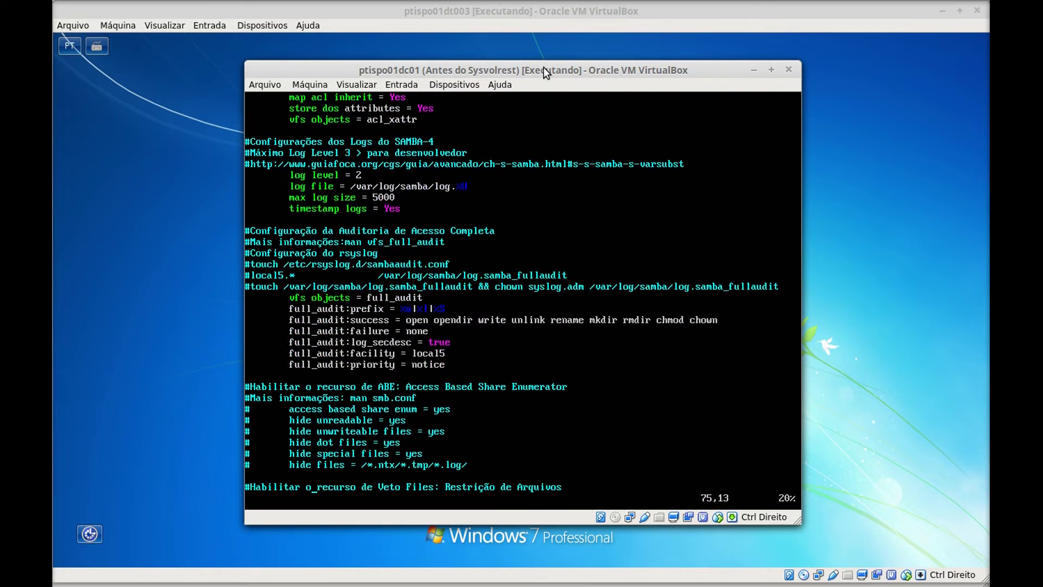
{"action": "key", "text": "Up"}
{"action": "key", "text": "Up"}
{"action": "key", "text": "Up"}
{"action": "key", "text": "Up"}
{"action": "key", "text": "Up"}
{"action": "key", "text": "Up"}
{"action": "key", "text": "Up"}
{"action": "key", "text": "Up"}
{"action": "key", "text": "Up"}
{"action": "key", "text": "Up"}
{"action": "key", "text": "Up"}
{"action": "key", "text": "Up"}
{"action": "key", "text": "Up"}
{"action": "key", "text": "Up"}
{"action": "key", "text": "Up"}
{"action": "key", "text": "Up"}
{"action": "key", "text": "Up"}
{"action": "key", "text": "Down"}
{"action": "key", "text": "Down"}
{"action": "key", "text": "Down"}
{"action": "key", "text": "Down"}
{"action": "key", "text": "Down"}
{"action": "key", "text": "Down"}
{"action": "key", "text": "Down"}
{"action": "key", "text": "Down"}
{"action": "key", "text": "Down"}
{"action": "key", "text": "Down"}
{"action": "key", "text": "Down"}
{"action": "key", "text": "Down"}
{"action": "key", "text": "Down"}
{"action": "key", "text": "Down"}
{"action": "key", "text": "Down"}
{"action": "key", "text": "Down"}
{"action": "key", "text": "Down"}
{"action": "key", "text": "Down"}
{"action": "key", "text": "Down"}
{"action": "key", "text": "Down"}
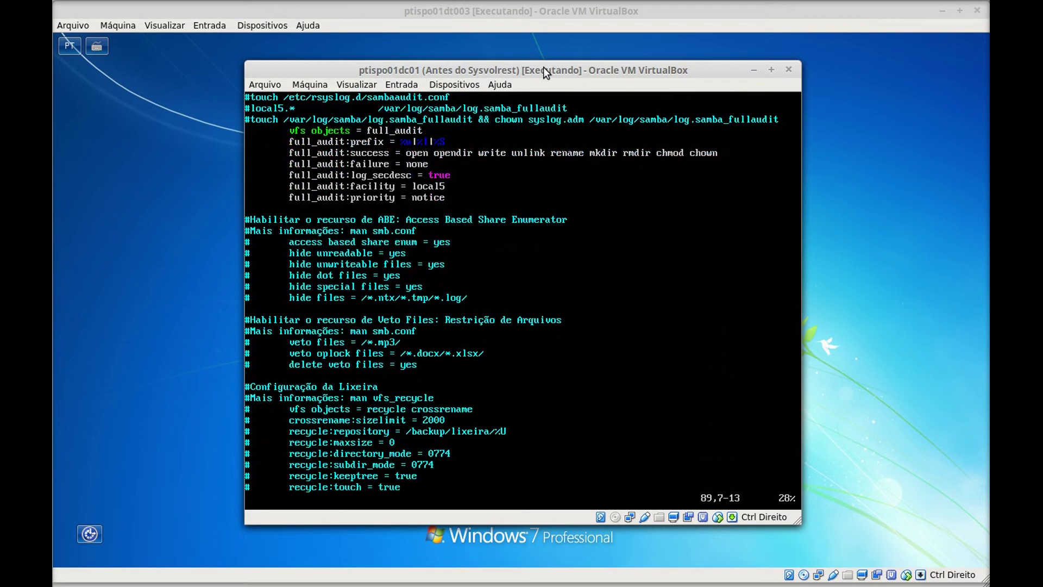
{"action": "key", "text": "Up"}
{"action": "key", "text": "Up"}
{"action": "key", "text": "Up"}
{"action": "key", "text": "Up"}
{"action": "key", "text": "Up"}
{"action": "key", "text": "Up"}
{"action": "key", "text": "Up"}
{"action": "key", "text": "Up"}
{"action": "key", "text": "Up"}
{"action": "key", "text": "Up"}
{"action": "key", "text": "Up"}
{"action": "key", "text": "Up"}
{"action": "key", "text": "Up"}
{"action": "key", "text": "Up"}
{"action": "key", "text": "Up"}
{"action": "key", "text": "Up"}
{"action": "key", "text": "Up"}
{"action": "key", "text": "Up"}
{"action": "key", "text": "Up"}
{"action": "key", "text": "Up"}
{"action": "key", "text": "Up"}
- Uncomment the access based share enum, hide unreadable, hide unwriteable files, hide dot files and hide special files lines
{"action": "key", "text": "Down"}
{"action": "key", "text": "Down"}
{"action": "key", "text": "Left"}
{"action": "key", "text": "i"}
{"action": "key", "text": "Delete"}
{"action": "key", "text": "Down"}
{"action": "key", "text": "Delete"}
{"action": "key", "text": "Down"}
{"action": "key", "text": "Delete"}
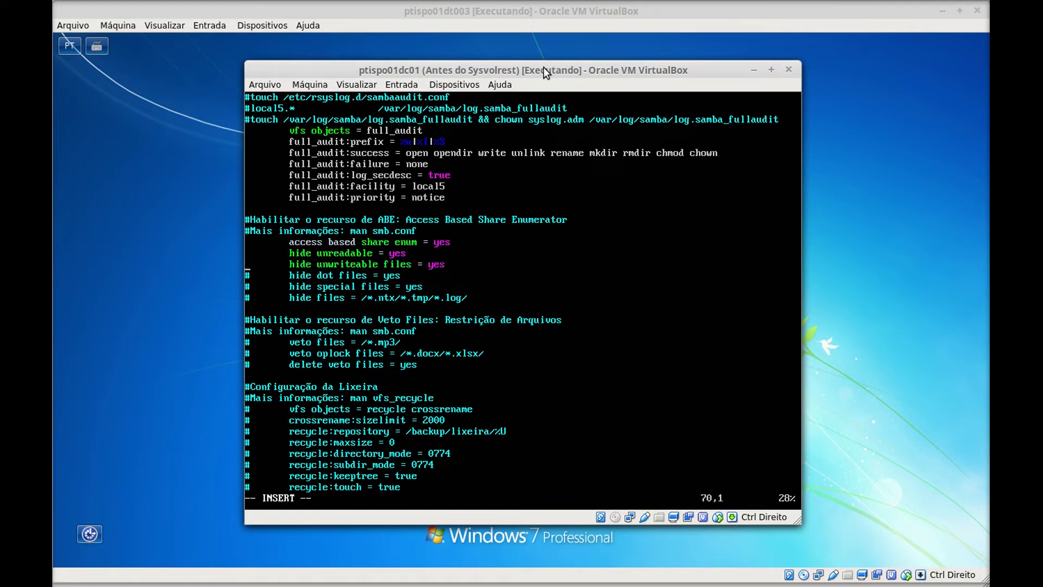
{"action": "key", "text": "Down"}
{"action": "key", "text": "Delete"}
{"action": "key", "text": "Down"}
{"action": "key", "text": "Delete"}
{"action": "key", "text": "Delete"}
- Review each uncommented ABE line down through the hide files line
{"action": "key", "text": "Up"}
{"action": "key", "text": "Up"}
{"action": "key", "text": "Up"}
{"action": "key", "text": "Up"}
{"action": "key", "text": "Right"}
{"action": "key", "text": "Right"}
{"action": "key", "text": "Right"}
{"action": "key", "text": "Right"}
{"action": "key", "text": "Right"}
{"action": "key", "text": "Right"}
{"action": "key", "text": "Right"}
{"action": "key", "text": "Right"}
{"action": "key", "text": "Right"}
{"action": "key", "text": "Right"}
{"action": "key", "text": "Right"}
{"action": "key", "text": "Right"}
{"action": "key", "text": "Right"}
{"action": "key", "text": "Right"}
{"action": "key", "text": "Right"}
{"action": "key", "text": "Right"}
{"action": "key", "text": "Right"}
{"action": "key", "text": "Right"}
{"action": "key", "text": "Right"}
{"action": "key", "text": "Right"}
{"action": "key", "text": "Up"}
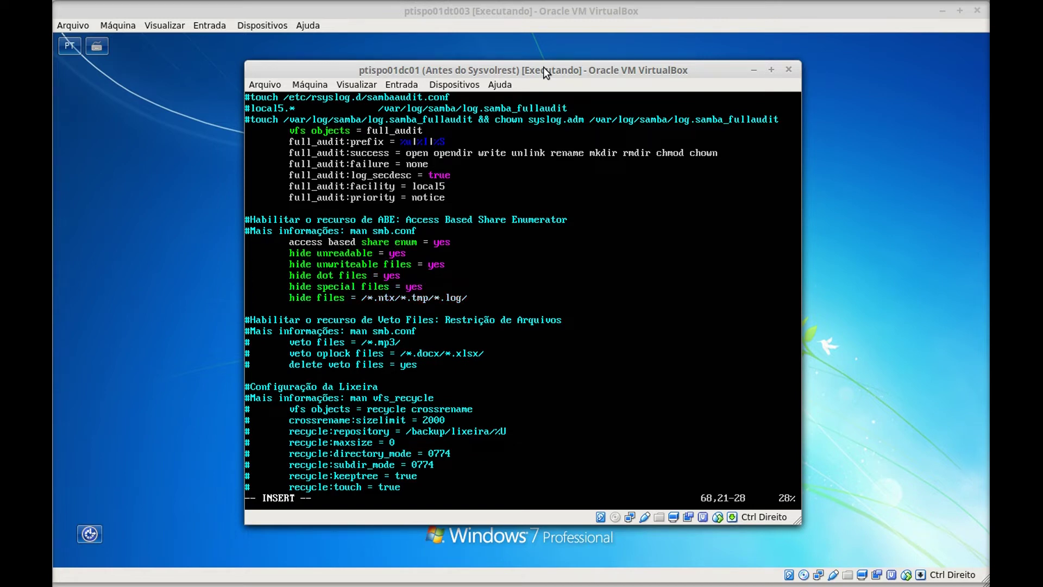
{"action": "key", "text": "Left"}
{"action": "key", "text": "Left"}
{"action": "key", "text": "Left"}
{"action": "key", "text": "Left"}
{"action": "key", "text": "Left"}
{"action": "key", "text": "Left"}
{"action": "key", "text": "Left"}
{"action": "key", "text": "Left"}
{"action": "key", "text": "Left"}
{"action": "key", "text": "Left"}
{"action": "key", "text": "Left"}
{"action": "key", "text": "Left"}
{"action": "key", "text": "Left"}
{"action": "key", "text": "Left"}
{"action": "key", "text": "Left"}
{"action": "key", "text": "Left"}
{"action": "key", "text": "Left"}
{"action": "key", "text": "Down"}
{"action": "key", "text": "Right"}
{"action": "key", "text": "Right"}
{"action": "key", "text": "Right"}
{"action": "key", "text": "Right"}
{"action": "key", "text": "Right"}
{"action": "key", "text": "Right"}
{"action": "key", "text": "Right"}
{"action": "key", "text": "Right"}
{"action": "key", "text": "Right"}
{"action": "key", "text": "Right"}
{"action": "key", "text": "Right"}
{"action": "key", "text": "Right"}
{"action": "key", "text": "Right"}
{"action": "key", "text": "Right"}
{"action": "key", "text": "Right"}
{"action": "key", "text": "Right"}
{"action": "key", "text": "Right"}
{"action": "key", "text": "Right"}
{"action": "key", "text": "Right"}
{"action": "key", "text": "Right"}
{"action": "key", "text": "Right"}
{"action": "key", "text": "Right"}
{"action": "key", "text": "Right"}
{"action": "key", "text": "Right"}
{"action": "key", "text": "Right"}
{"action": "key", "text": "Right"}
{"action": "key", "text": "Right"}
{"action": "key", "text": "Down"}
{"action": "key", "text": "Left"}
{"action": "key", "text": "Left"}
{"action": "key", "text": "Left"}
{"action": "key", "text": "Left"}
{"action": "key", "text": "Left"}
{"action": "key", "text": "Left"}
{"action": "key", "text": "Left"}
{"action": "key", "text": "Left"}
{"action": "key", "text": "Left"}
{"action": "key", "text": "Left"}
{"action": "key", "text": "Left"}
{"action": "key", "text": "Left"}
{"action": "key", "text": "Left"}
{"action": "key", "text": "Left"}
{"action": "key", "text": "Left"}
{"action": "key", "text": "Left"}
{"action": "key", "text": "Left"}
{"action": "key", "text": "Left"}
{"action": "key", "text": "Left"}
{"action": "key", "text": "Left"}
{"action": "key", "text": "Right"}
{"action": "key", "text": "Right"}
{"action": "key", "text": "Right"}
{"action": "key", "text": "Right"}
{"action": "key", "text": "Right"}
{"action": "key", "text": "Right"}
{"action": "key", "text": "Right"}
{"action": "key", "text": "Right"}
{"action": "key", "text": "Right"}
{"action": "key", "text": "Right"}
{"action": "key", "text": "Right"}
{"action": "key", "text": "Right"}
{"action": "key", "text": "Right"}
{"action": "key", "text": "Right"}
{"action": "key", "text": "Right"}
{"action": "key", "text": "Right"}
{"action": "key", "text": "Right"}
{"action": "key", "text": "Right"}
{"action": "key", "text": "Down"}
{"action": "key", "text": "Left"}
{"action": "key", "text": "Left"}
{"action": "key", "text": "Left"}
{"action": "key", "text": "Left"}
{"action": "key", "text": "Left"}
{"action": "key", "text": "Left"}
{"action": "key", "text": "Left"}
{"action": "key", "text": "Left"}
{"action": "key", "text": "Left"}
{"action": "key", "text": "Left"}
{"action": "key", "text": "Left"}
{"action": "key", "text": "Left"}
{"action": "key", "text": "Left"}
{"action": "key", "text": "Right"}
{"action": "key", "text": "Right"}
{"action": "key", "text": "Right"}
{"action": "key", "text": "Right"}
{"action": "key", "text": "Right"}
{"action": "key", "text": "Right"}
{"action": "key", "text": "Right"}
{"action": "key", "text": "Right"}
{"action": "key", "text": "Right"}
{"action": "key", "text": "Right"}
{"action": "key", "text": "Right"}
{"action": "key", "text": "Right"}
{"action": "key", "text": "Right"}
{"action": "key", "text": "Right"}
{"action": "key", "text": "Right"}
{"action": "key", "text": "Right"}
{"action": "key", "text": "Right"}
{"action": "key", "text": "Down"}
{"action": "key", "text": "Up"}
{"action": "key", "text": "Left"}
{"action": "key", "text": "Left"}
{"action": "key", "text": "Left"}
{"action": "key", "text": "Left"}
{"action": "key", "text": "Left"}
{"action": "key", "text": "Left"}
{"action": "key", "text": "Left"}
{"action": "key", "text": "Left"}
{"action": "key", "text": "Left"}
{"action": "key", "text": "Left"}
{"action": "key", "text": "Left"}
{"action": "key", "text": "Left"}
{"action": "key", "text": "Left"}
{"action": "key", "text": "Left"}
{"action": "key", "text": "Left"}
{"action": "key", "text": "Left"}
{"action": "key", "text": "Left"}
{"action": "key", "text": "Down"}
{"action": "key", "text": "Up"}
{"action": "key", "text": "Right"}
{"action": "key", "text": "Right"}
{"action": "key", "text": "Right"}
{"action": "key", "text": "Right"}
{"action": "key", "text": "Right"}
{"action": "key", "text": "Right"}
{"action": "key", "text": "Right"}
{"action": "key", "text": "Right"}
{"action": "key", "text": "Right"}
{"action": "key", "text": "Right"}
{"action": "key", "text": "Right"}
{"action": "key", "text": "Right"}
{"action": "key", "text": "Right"}
{"action": "key", "text": "Right"}
{"action": "key", "text": "Right"}
{"action": "key", "text": "Right"}
{"action": "key", "text": "Right"}
{"action": "key", "text": "Right"}
{"action": "key", "text": "Right"}
{"action": "key", "text": "Right"}
{"action": "key", "text": "Right"}
{"action": "key", "text": "Right"}
{"action": "key", "text": "Right"}
{"action": "key", "text": "Right"}
{"action": "key", "text": "Right"}
{"action": "key", "text": "Right"}
- Add *.avi/*.exe/*.msi/ to the veto files pattern list alongside mp3
{"action": "key", "text": "Left"}
{"action": "key", "text": "Left"}
{"action": "key", "text": "Left"}
{"action": "key", "text": "Left"}
{"action": "key", "text": "Left"}
{"action": "key", "text": "Left"}
{"action": "key", "text": "Left"}
{"action": "key", "text": "Left"}
{"action": "key", "text": "Left"}
{"action": "key", "text": "Left"}
{"action": "key", "text": "Left"}
{"action": "key", "text": "Left"}
{"action": "key", "text": "Left"}
{"action": "key", "text": "Left"}
{"action": "key", "text": "Left"}
{"action": "key", "text": "Left"}
{"action": "key", "text": "Left"}
{"action": "key", "text": "Left"}
{"action": "key", "text": "Left"}
{"action": "key", "text": "Left"}
- Uncomment the veto files, veto oplock files and delete veto files lines
{"action": "key", "text": "Down"}
{"action": "key", "text": "Delete"}
{"action": "key", "text": "Down"}
{"action": "key", "text": "Delete"}
{"action": "key", "text": "Down"}
{"action": "key", "text": "Delete"}
{"action": "key", "text": "Up"}
{"action": "key", "text": "Up"}
{"action": "key", "text": "Right"}
{"action": "key", "text": "Right"}
{"action": "key", "text": "Right"}
{"action": "key", "text": "Right"}
{"action": "key", "text": "Right"}
{"action": "key", "text": "Right"}
{"action": "key", "text": "Right"}
{"action": "key", "text": "Right"}
{"action": "key", "text": "Right"}
{"action": "key", "text": "Right"}
{"action": "key", "text": "Right"}
{"action": "key", "text": "Right"}
{"action": "key", "text": "Right"}
{"action": "key", "text": "Right"}
{"action": "key", "text": "Right"}
{"action": "key", "text": "Right"}
{"action": "key", "text": "Left"}
{"action": "key", "text": "Left"}
{"action": "key", "text": "Left"}
{"action": "key", "text": "Left"}
{"action": "key", "text": "Left"}
{"action": "key", "text": "Left"}
{"action": "key", "text": "Left"}
{"action": "key", "text": "Left"}
{"action": "key", "text": "Left"}
{"action": "key", "text": "Left"}
{"action": "key", "text": "Left"}
{"action": "key", "text": "Left"}
{"action": "key", "text": "Left"}
{"action": "key", "text": "Left"}
{"action": "key", "text": "Left"}
{"action": "key", "text": "Right"}
{"action": "key", "text": "Right"}
{"action": "key", "text": "Right"}
{"action": "key", "text": "Right"}
{"action": "key", "text": "Right"}
{"action": "key", "text": "Right"}
{"action": "key", "text": "Right"}
{"action": "key", "text": "Right"}
{"action": "key", "text": "Right"}
{"action": "key", "text": "Right"}
{"action": "key", "text": "Right"}
{"action": "key", "text": "Right"}
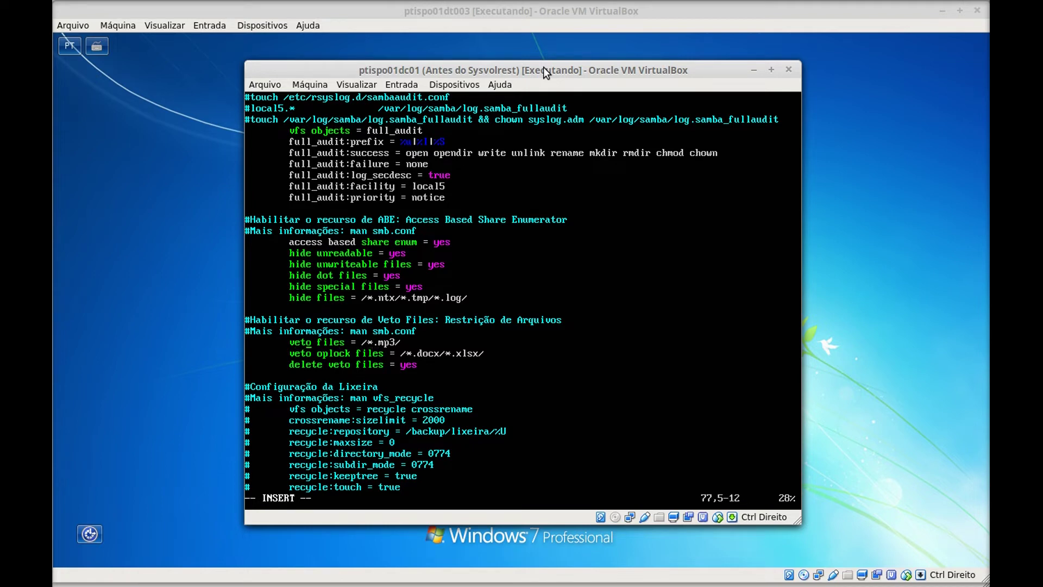
{"action": "key", "text": "Right"}
{"action": "key", "text": "Right"}
{"action": "key", "text": "Right"}
{"action": "key", "text": "Right"}
{"action": "key", "text": "Right"}
{"action": "key", "text": "Right"}
{"action": "key", "text": "Right"}
{"action": "type", "text": "*.avi/*.exe/*.msi/"}
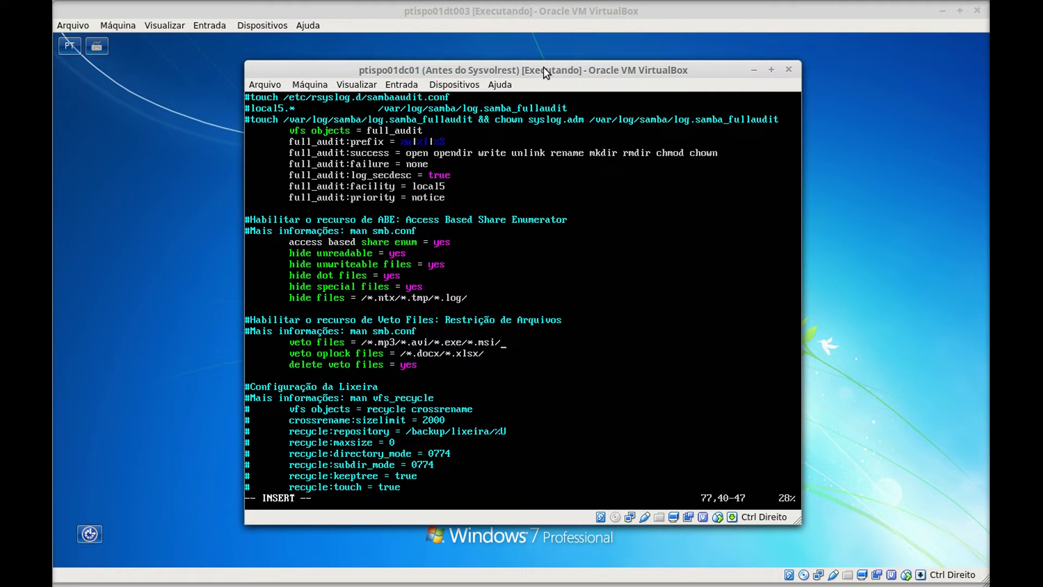
- Review the veto oplock, delete veto files lines and the ABE and Veto Files info comments
{"action": "key", "text": "Down"}
{"action": "key", "text": "Left"}
{"action": "key", "text": "Left"}
{"action": "key", "text": "Left"}
{"action": "key", "text": "Left"}
{"action": "key", "text": "Left"}
{"action": "key", "text": "Left"}
{"action": "key", "text": "Left"}
{"action": "key", "text": "Left"}
{"action": "key", "text": "Left"}
{"action": "key", "text": "Left"}
{"action": "key", "text": "Left"}
{"action": "key", "text": "Left"}
{"action": "key", "text": "Left"}
{"action": "key", "text": "Left"}
{"action": "key", "text": "Left"}
{"action": "key", "text": "Left"}
{"action": "key", "text": "Left"}
{"action": "key", "text": "Left"}
{"action": "key", "text": "Left"}
{"action": "key", "text": "Left"}
{"action": "key", "text": "Right"}
{"action": "key", "text": "Right"}
{"action": "key", "text": "Right"}
{"action": "key", "text": "Right"}
{"action": "key", "text": "Right"}
{"action": "key", "text": "Right"}
{"action": "key", "text": "Right"}
{"action": "key", "text": "Right"}
{"action": "key", "text": "Right"}
{"action": "key", "text": "Right"}
{"action": "key", "text": "Right"}
{"action": "key", "text": "Right"}
{"action": "key", "text": "Right"}
{"action": "key", "text": "Right"}
{"action": "key", "text": "Right"}
{"action": "key", "text": "Right"}
{"action": "key", "text": "Right"}
{"action": "key", "text": "Right"}
{"action": "key", "text": "Right"}
{"action": "key", "text": "Right"}
{"action": "key", "text": "Down"}
{"action": "key", "text": "Left"}
{"action": "key", "text": "Left"}
{"action": "key", "text": "Left"}
{"action": "key", "text": "Left"}
{"action": "key", "text": "Left"}
{"action": "key", "text": "Left"}
{"action": "key", "text": "Left"}
{"action": "key", "text": "Left"}
{"action": "key", "text": "Left"}
{"action": "key", "text": "Left"}
{"action": "key", "text": "Left"}
{"action": "key", "text": "Left"}
{"action": "key", "text": "Left"}
{"action": "key", "text": "Left"}
{"action": "key", "text": "Left"}
{"action": "key", "text": "Left"}
{"action": "key", "text": "Left"}
{"action": "key", "text": "Left"}
{"action": "key", "text": "Left"}
{"action": "key", "text": "Left"}
{"action": "key", "text": "Up"}
{"action": "key", "text": "Up"}
{"action": "key", "text": "Up"}
{"action": "key", "text": "Up"}
{"action": "key", "text": "Up"}
{"action": "key", "text": "Up"}
{"action": "key", "text": "Up"}
{"action": "key", "text": "Up"}
{"action": "key", "text": "Up"}
{"action": "key", "text": "Up"}
{"action": "key", "text": "Up"}
{"action": "key", "text": "Down"}
{"action": "key", "text": "Down"}
{"action": "key", "text": "Down"}
{"action": "key", "text": "Down"}
{"action": "key", "text": "Down"}
{"action": "key", "text": "Down"}
{"action": "key", "text": "Down"}
{"action": "key", "text": "Down"}
{"action": "key", "text": "Right"}
{"action": "key", "text": "Right"}
{"action": "key", "text": "Right"}
{"action": "key", "text": "Right"}
{"action": "key", "text": "Right"}
{"action": "key", "text": "Right"}
{"action": "key", "text": "Right"}
{"action": "key", "text": "Right"}
{"action": "key", "text": "Right"}
{"action": "key", "text": "Right"}
{"action": "key", "text": "Right"}
{"action": "key", "text": "Right"}
{"action": "key", "text": "Left"}
{"action": "key", "text": "Right"}
{"action": "key", "text": "Right"}
{"action": "key", "text": "Right"}
{"action": "key", "text": "Right"}
{"action": "key", "text": "Right"}
{"action": "key", "text": "Right"}
{"action": "key", "text": "Right"}
{"action": "key", "text": "Right"}
{"action": "key", "text": "Right"}
{"action": "key", "text": "Right"}
{"action": "key", "text": "Right"}
{"action": "key", "text": "Up"}
{"action": "key", "text": "Up"}
{"action": "key", "text": "Up"}
{"action": "key", "text": "Up"}
{"action": "key", "text": "Up"}
{"action": "key", "text": "Up"}
{"action": "key", "text": "Up"}
{"action": "key", "text": "Up"}
{"action": "key", "text": "Up"}
{"action": "key", "text": "Up"}
{"action": "key", "text": "Down"}
{"action": "key", "text": "Down"}
{"action": "key", "text": "Down"}
{"action": "key", "text": "Down"}
{"action": "key", "text": "Down"}
{"action": "key", "text": "Down"}
{"action": "key", "text": "Down"}
{"action": "key", "text": "Down"}
{"action": "key", "text": "Down"}
{"action": "key", "text": "Down"}
{"action": "key", "text": "Down"}
{"action": "key", "text": "Down"}
{"action": "key", "text": "Down"}
{"action": "key", "text": "Down"}
{"action": "key", "text": "Down"}
- Save smb.conf and quit vim with :wq, then clear the terminal
{"action": "key", "text": "Escape"}
{"action": "type", "text": ":wq"}
{"action": "key", "text": "Return"}
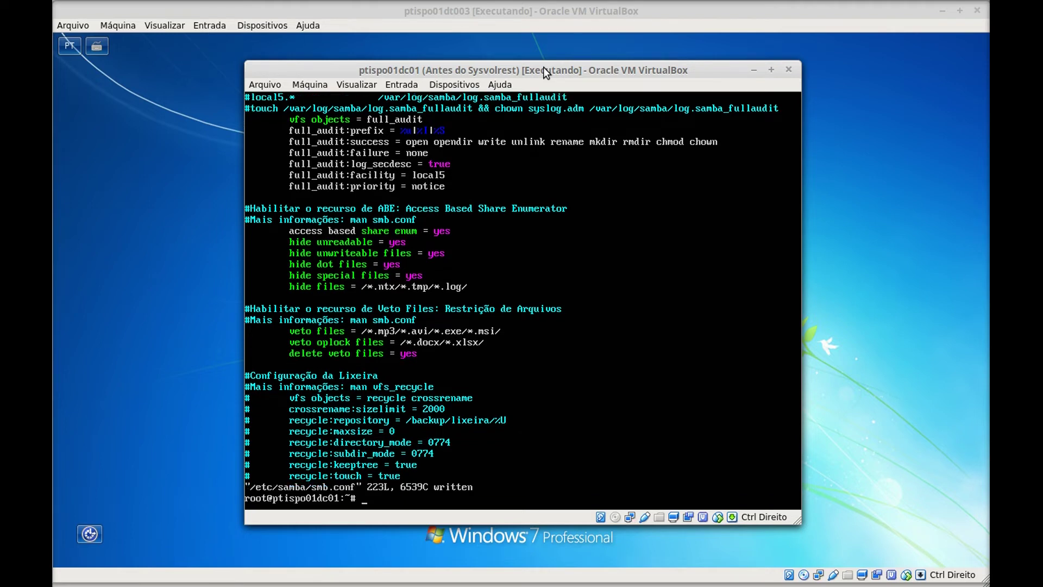
{"action": "key", "text": "ctrl+l"}
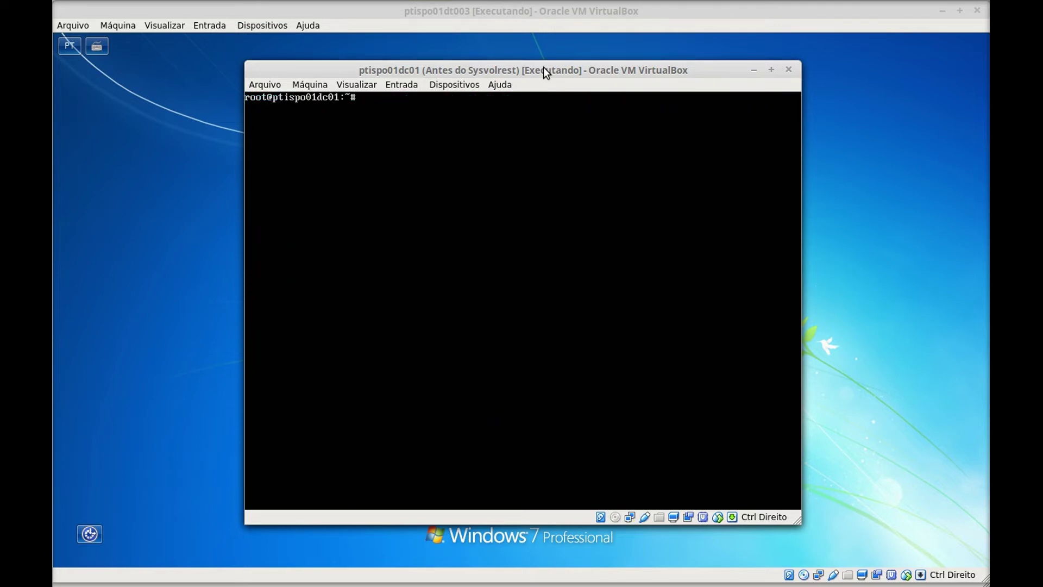
- Discard the typed smbcontrol reload command and run testparm to check smb.conf
{"action": "type", "text": "smbcontrol all reload-config"}
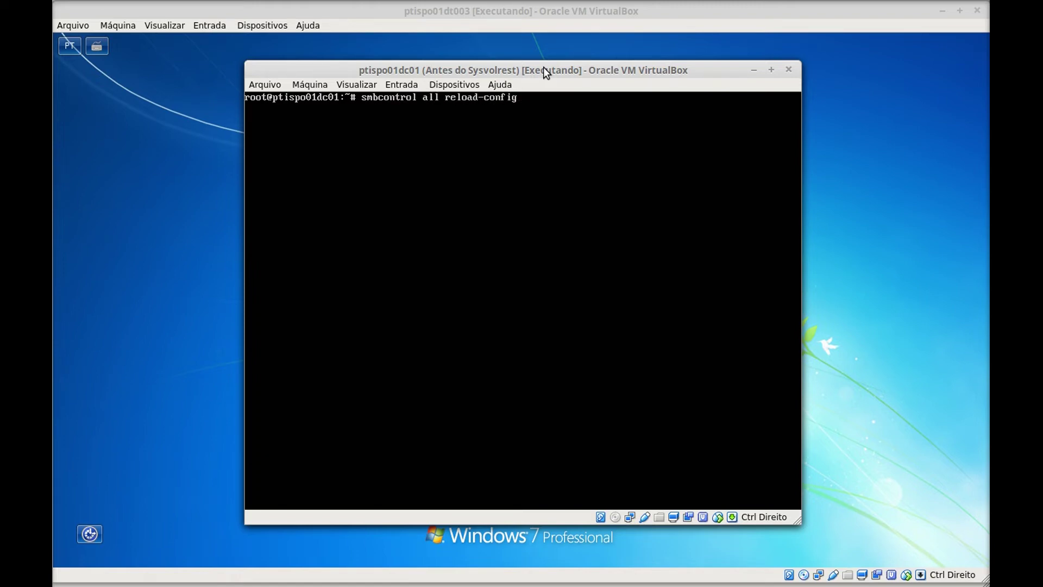
{"action": "key", "text": "BackSpace"}
{"action": "key", "text": "BackSpace"}
{"action": "key", "text": "BackSpace"}
{"action": "key", "text": "BackSpace"}
{"action": "key", "text": "BackSpace"}
{"action": "key", "text": "BackSpace"}
{"action": "key", "text": "BackSpace"}
{"action": "key", "text": "BackSpace"}
{"action": "key", "text": "BackSpace"}
{"action": "key", "text": "BackSpace"}
{"action": "key", "text": "BackSpace"}
{"action": "key", "text": "BackSpace"}
{"action": "key", "text": "BackSpace"}
{"action": "key", "text": "BackSpace"}
{"action": "key", "text": "BackSpace"}
{"action": "key", "text": "BackSpace"}
{"action": "key", "text": "BackSpace"}
{"action": "key", "text": "BackSpace"}
{"action": "key", "text": "BackSpace"}
{"action": "key", "text": "BackSpace"}
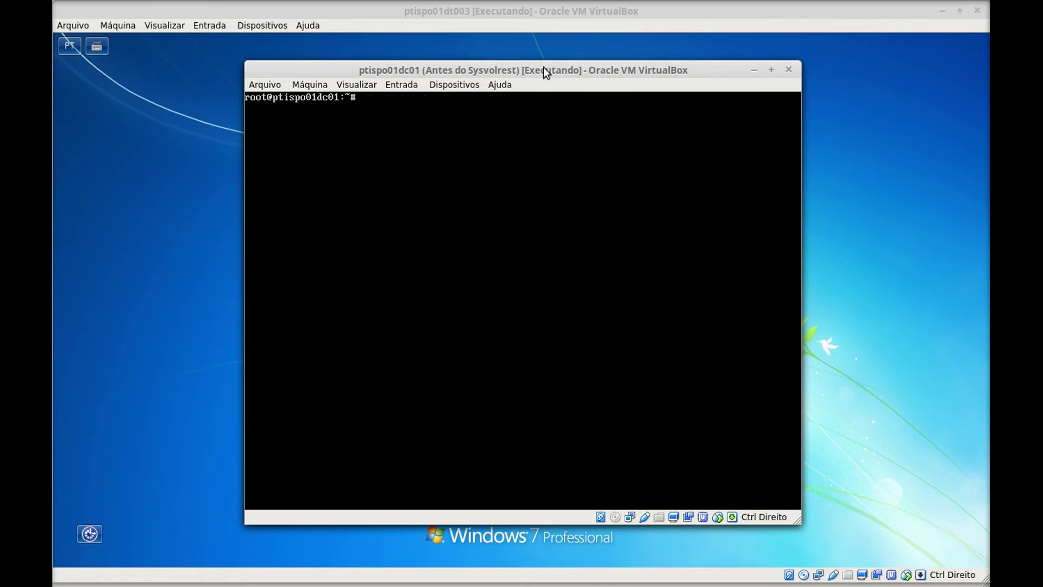
{"action": "type", "text": "testparm"}
{"action": "key", "text": "Return"}
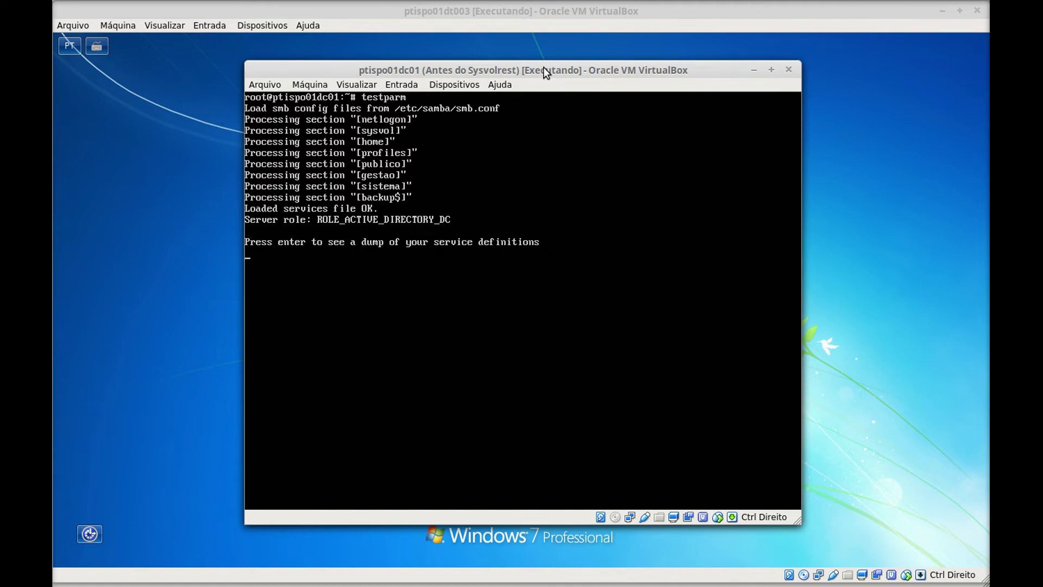
- Dump the service definitions, scroll back through shares, full_audit and veto settings, then clear the console
{"action": "key", "text": "Return"}
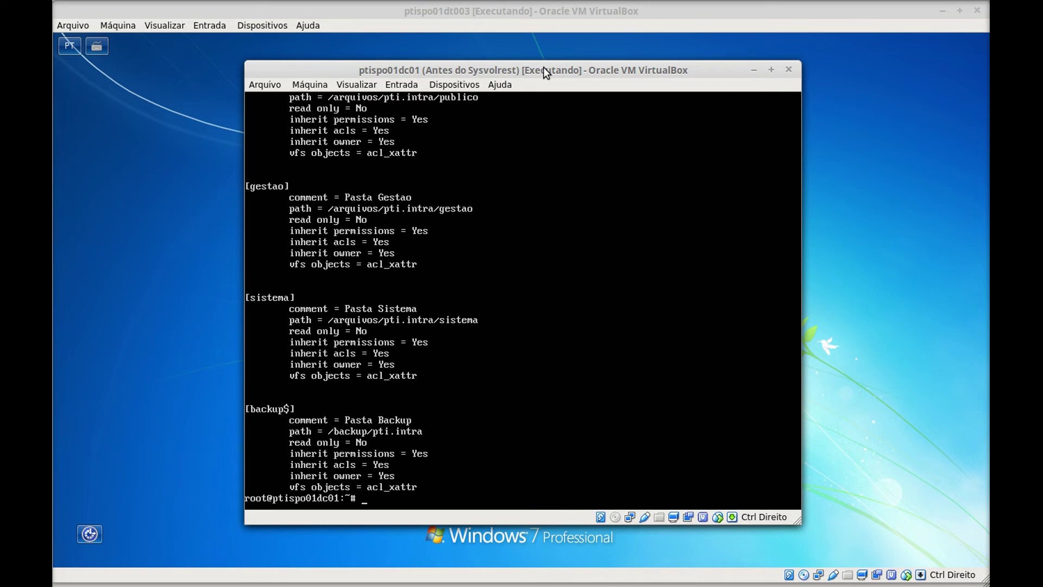
{"action": "key", "text": "shift+Page_Up"}
{"action": "key", "text": "shift+Page_Up"}
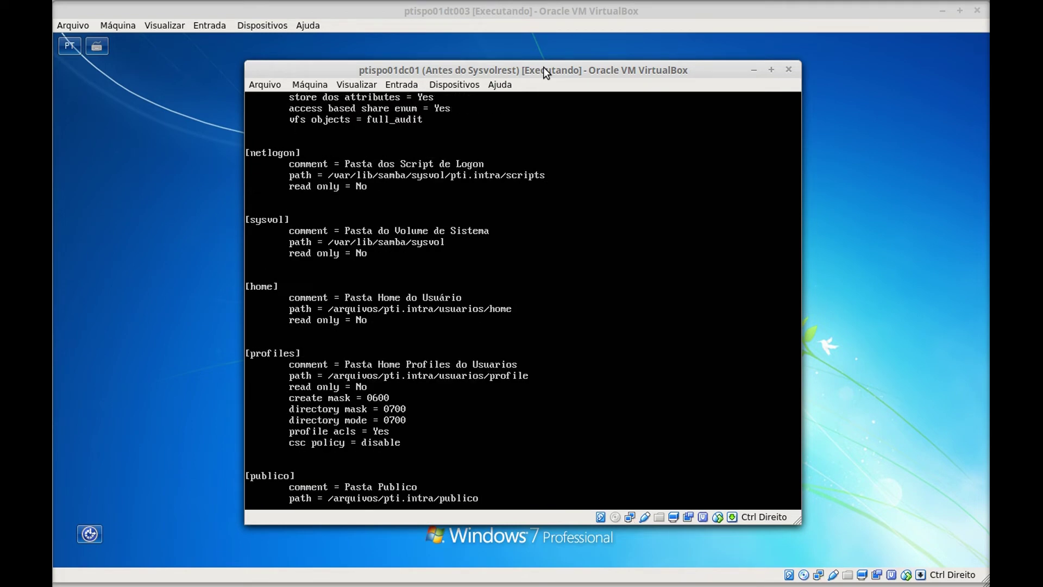
{"action": "key", "text": "shift+Page_Up"}
{"action": "key", "text": "shift+Page_Up"}
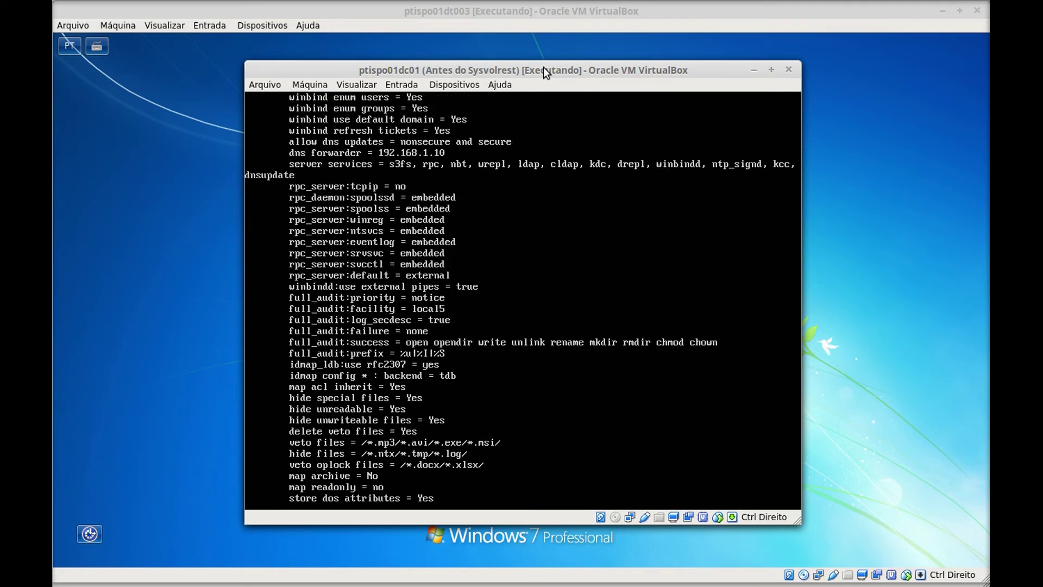
{"action": "key", "text": "shift+Page_Down"}
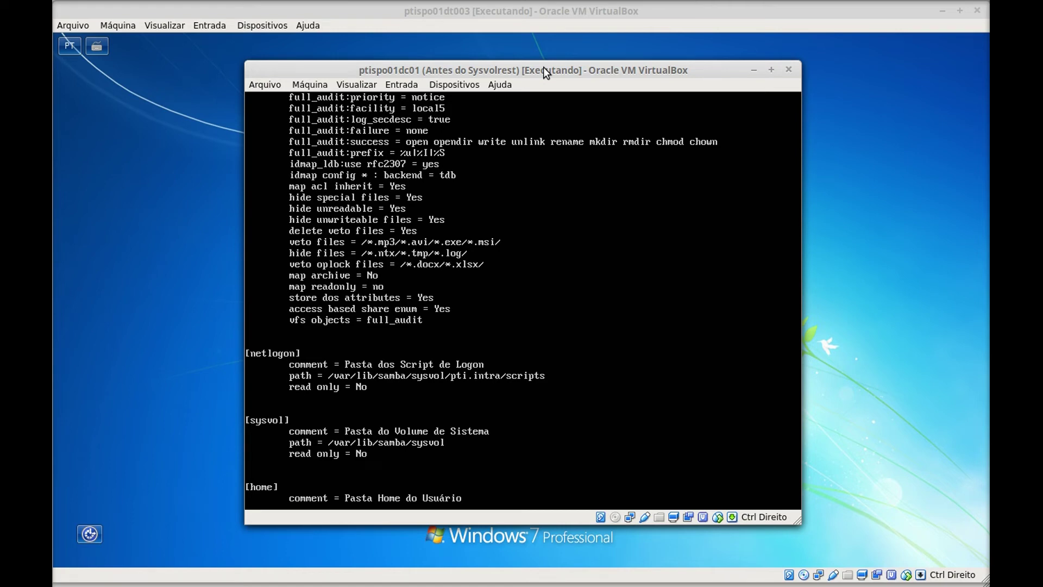
{"action": "key", "text": "shift+Page_Up"}
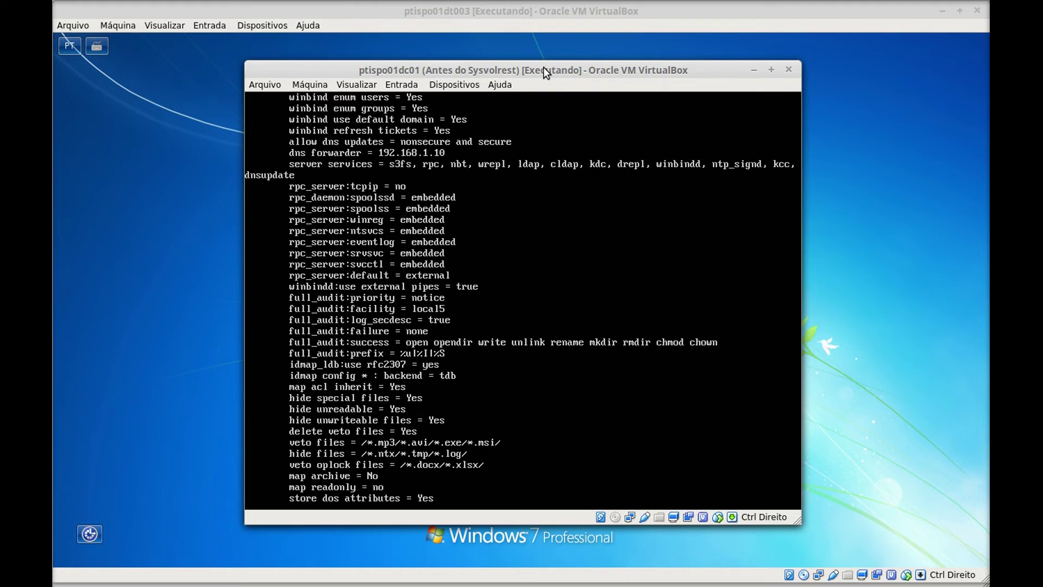
{"action": "key", "text": "Return"}
{"action": "key", "text": "Return"}
{"action": "key", "text": "Return"}
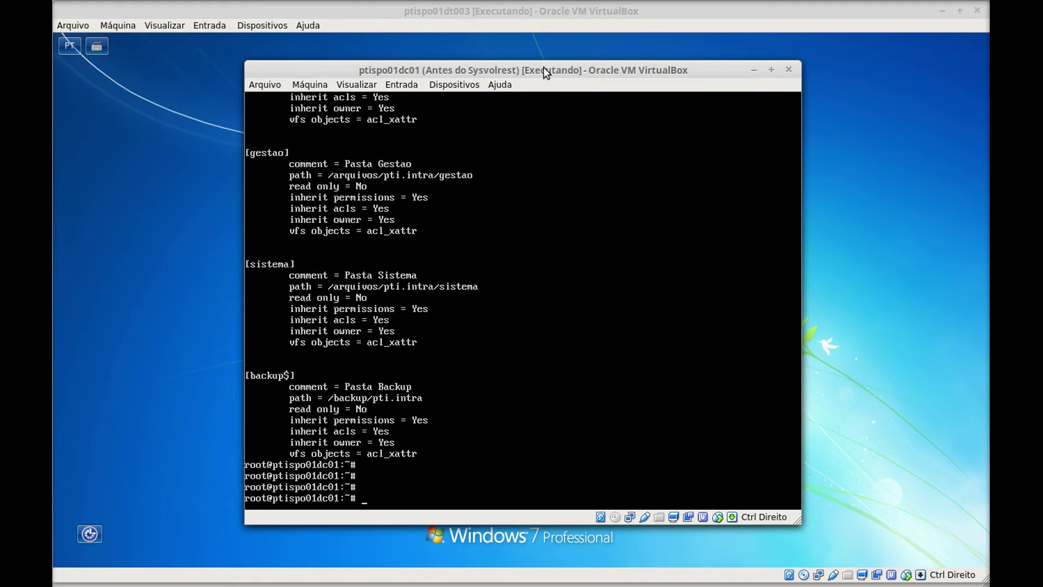
{"action": "key", "text": "ctrl+l"}
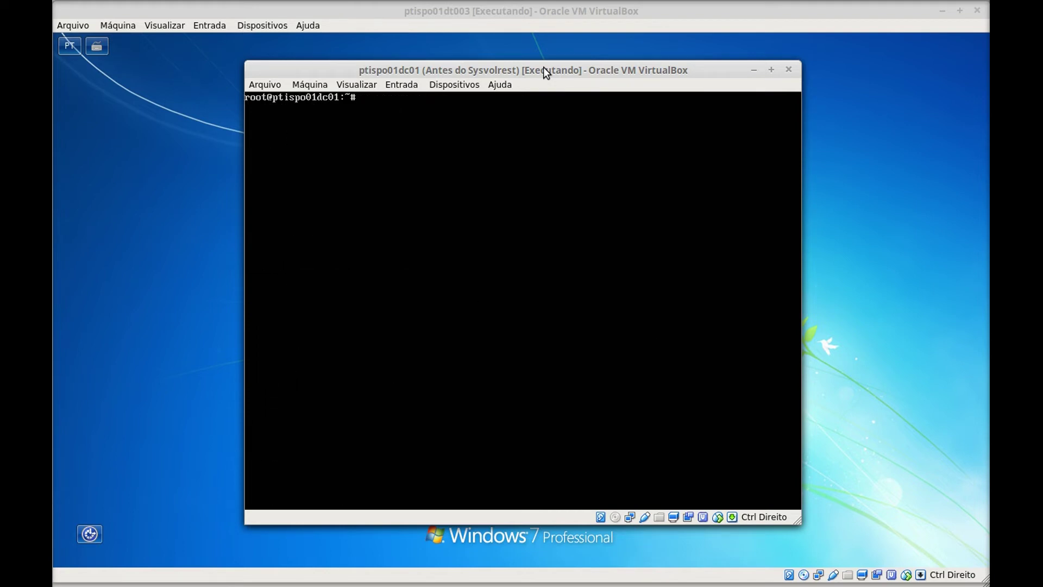
- Reload Samba with smbcontrol all reload-config and restart the smbd service
{"action": "type", "text": "smbcontrol all reload"}
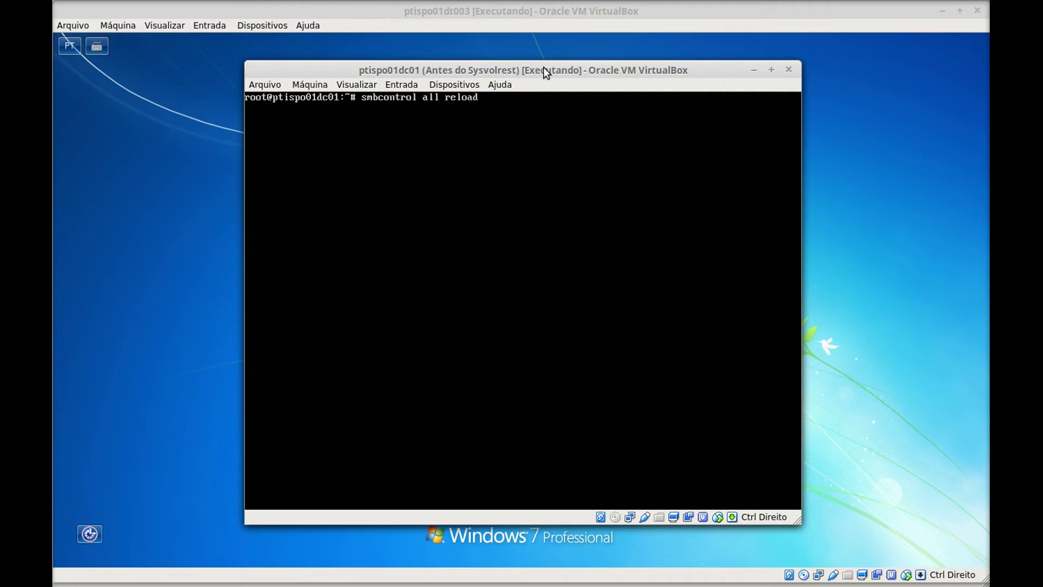
{"action": "type", "text": "-config"}
{"action": "key", "text": "Return"}
{"action": "key", "text": "Return"}
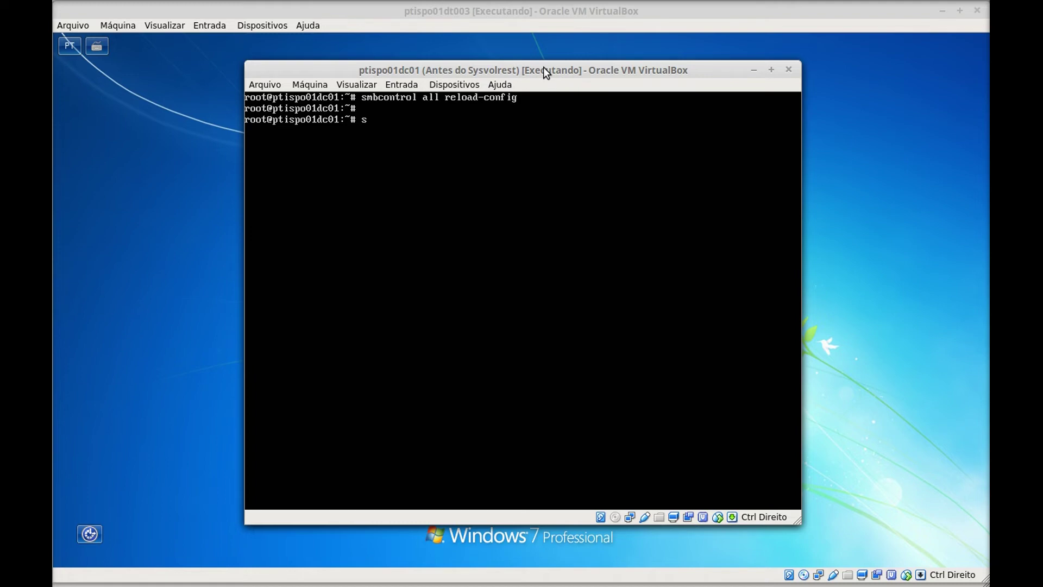
{"action": "type", "text": "udo service smbd restart"}
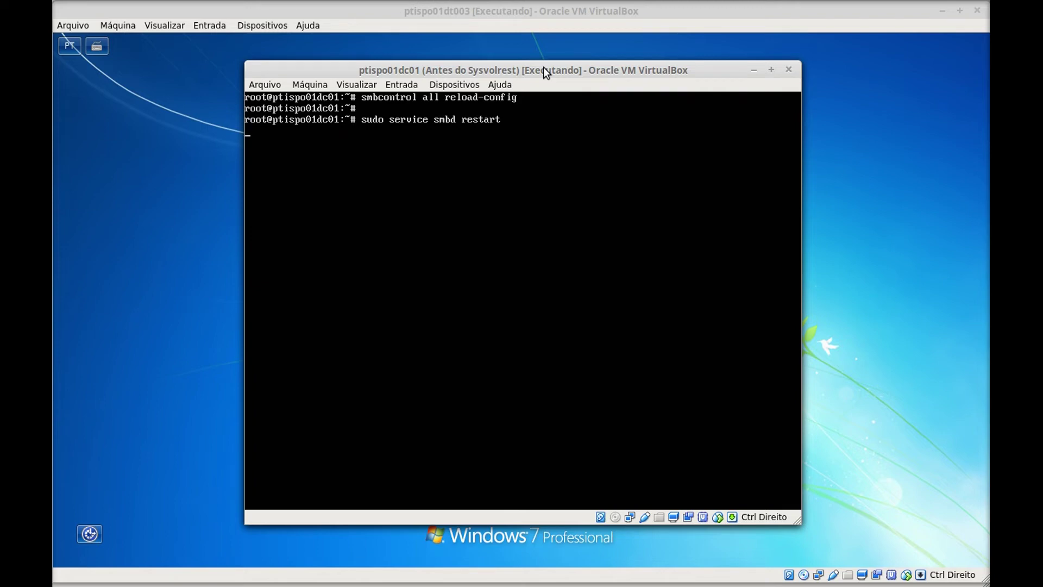
{"action": "key", "text": "Return"}
- Restart the nmbd and samba-ad-dc services with sudo service
{"action": "key", "text": "Up"}
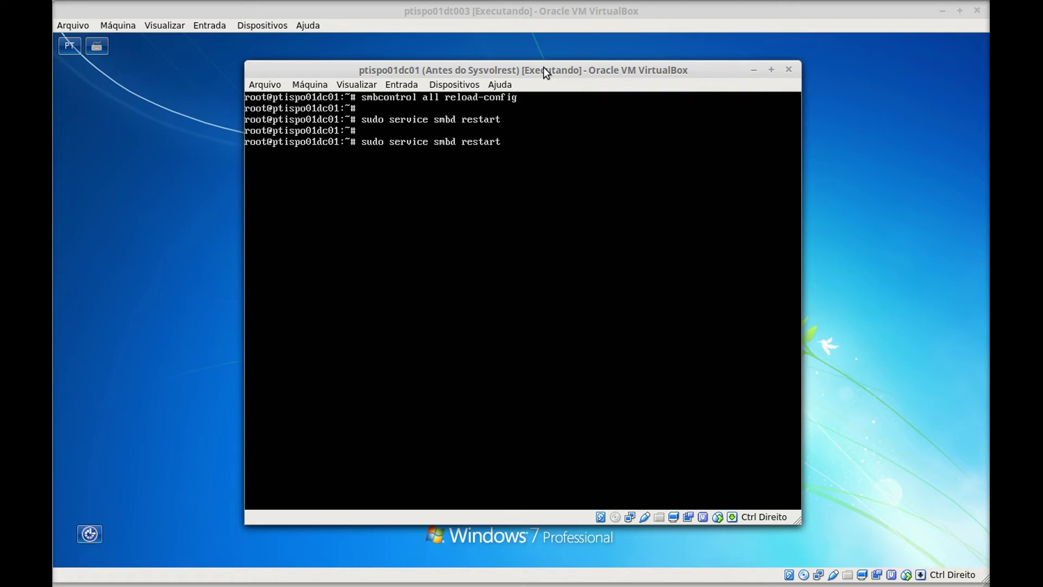
{"action": "key", "text": "Left"}
{"action": "key", "text": "Left"}
{"action": "key", "text": "Left"}
{"action": "key", "text": "Left"}
{"action": "key", "text": "Left"}
{"action": "key", "text": "Left"}
{"action": "key", "text": "Left"}
{"action": "key", "text": "Left"}
{"action": "key", "text": "BackSpace"}
{"action": "key", "text": "BackSpace"}
{"action": "key", "text": "BackSpace"}
{"action": "key", "text": "BackSpace"}
{"action": "type", "text": "nmbd"}
{"action": "key", "text": "Return"}
{"action": "key", "text": "Return"}
{"action": "key", "text": "Return"}
{"action": "type", "text": "sud"}
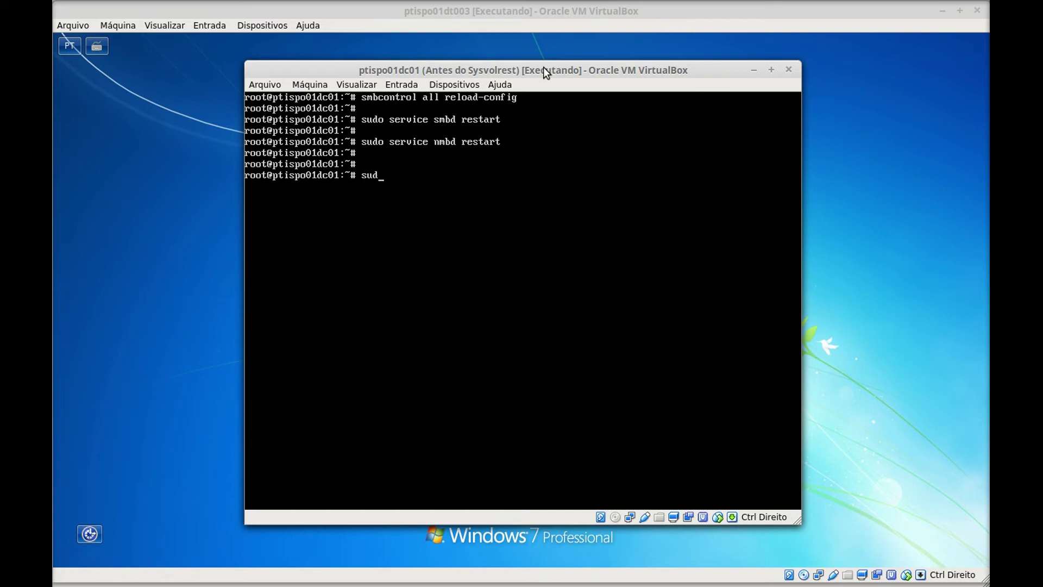
{"action": "type", "text": "o service samba-ad-dc"}
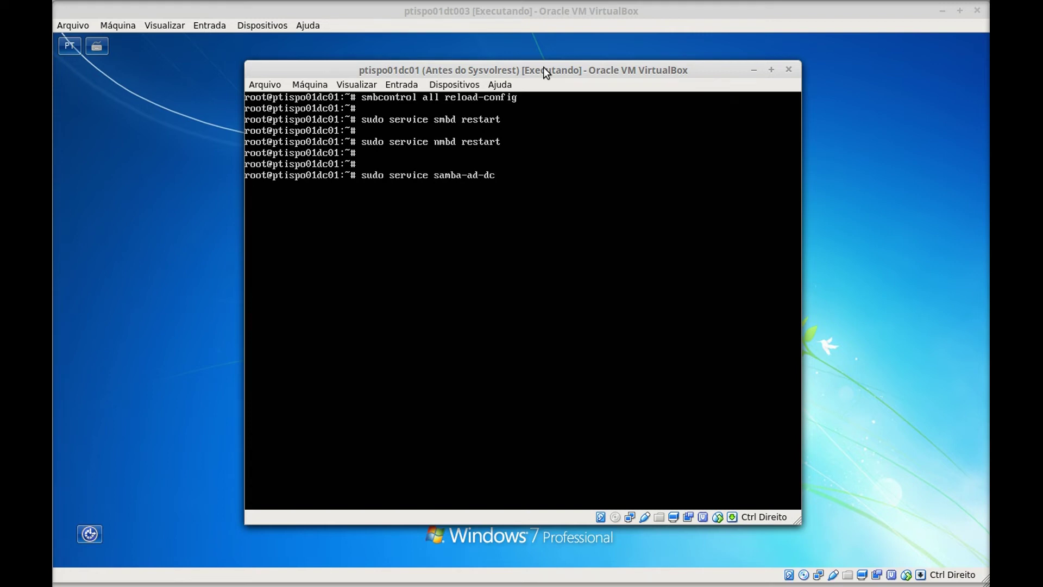
{"action": "type", "text": " restart"}
{"action": "key", "text": "Return"}
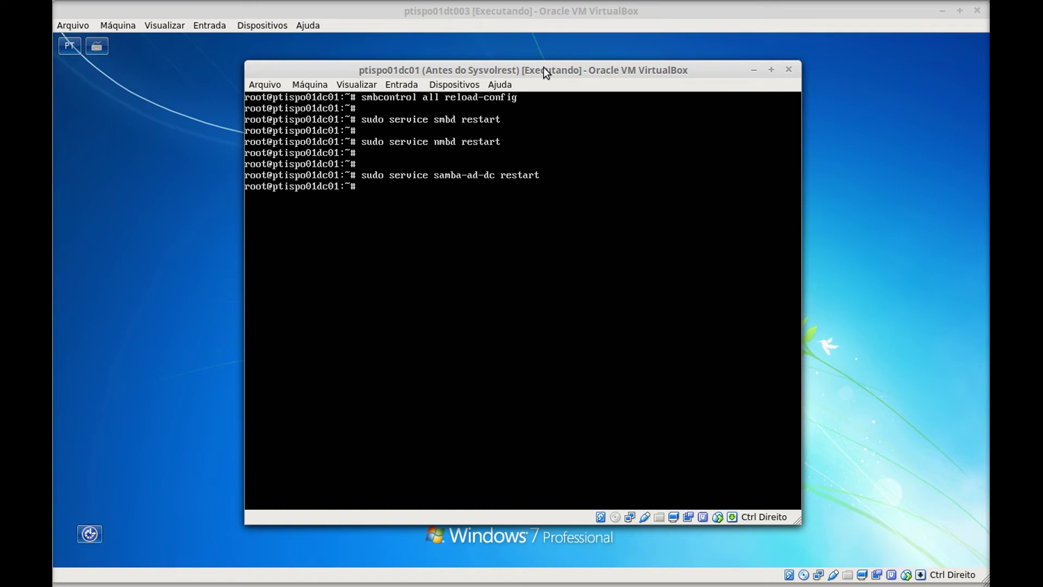
- Check that samba-ad-dc is active (running) with sudo service samba-ad-dc status, then clear the screen
{"action": "key", "text": "Return"}
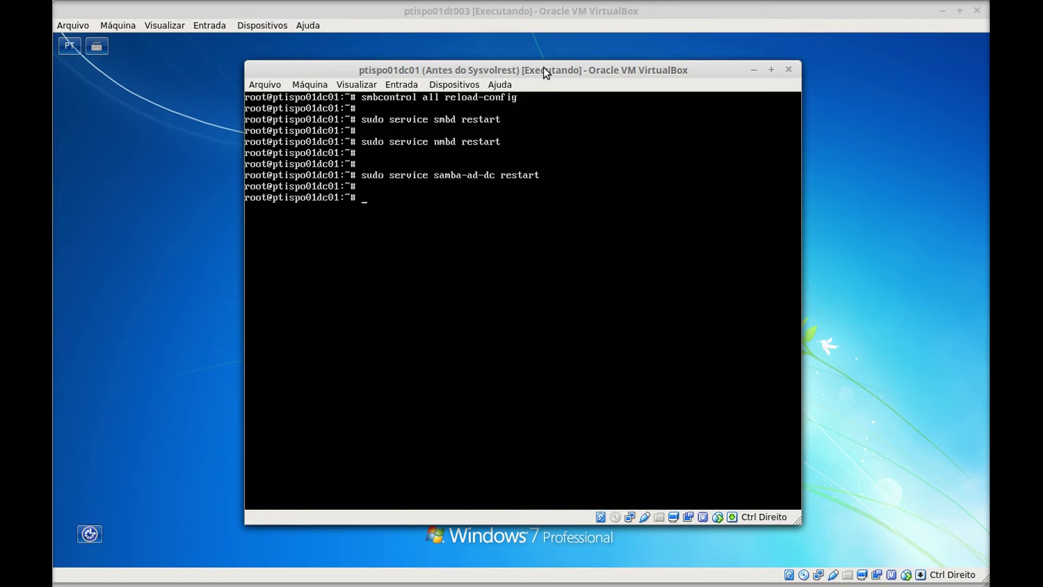
{"action": "key", "text": "Return"}
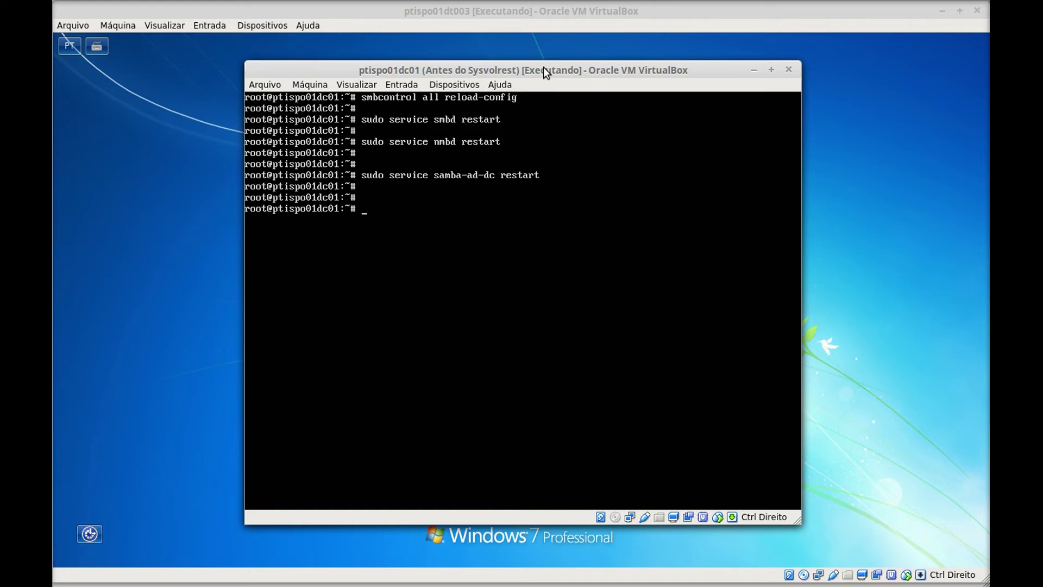
{"action": "key", "text": "Up"}
{"action": "key", "text": "BackSpace"}
{"action": "key", "text": "BackSpace"}
{"action": "key", "text": "BackSpace"}
{"action": "key", "text": "BackSpace"}
{"action": "key", "text": "BackSpace"}
{"action": "key", "text": "BackSpace"}
{"action": "key", "text": "BackSpace"}
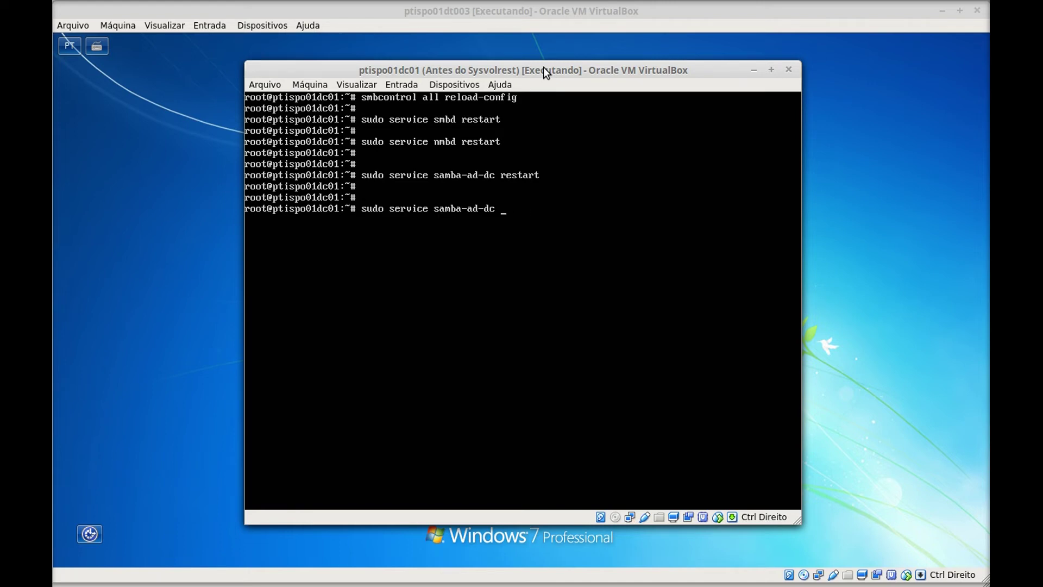
{"action": "type", "text": "status"}
{"action": "key", "text": "Return"}
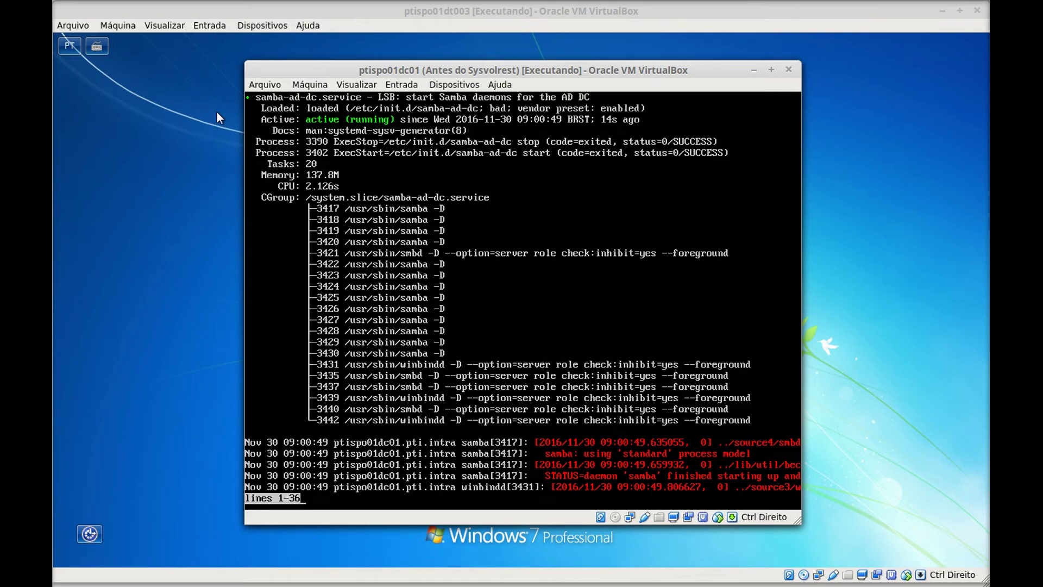
{"action": "key", "text": "q"}
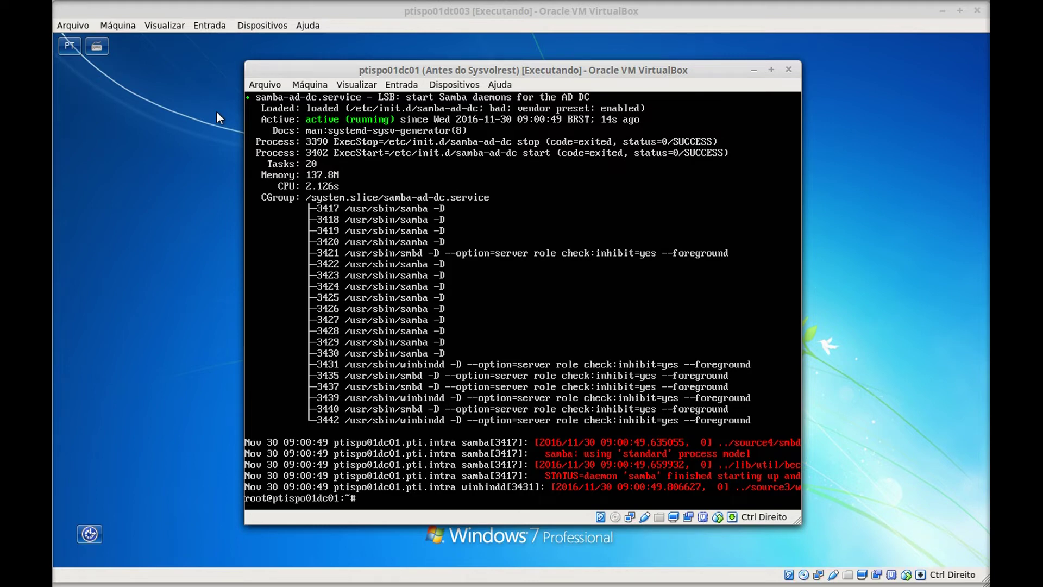
{"action": "key", "text": "Return"}
{"action": "key", "text": "ctrl+l"}
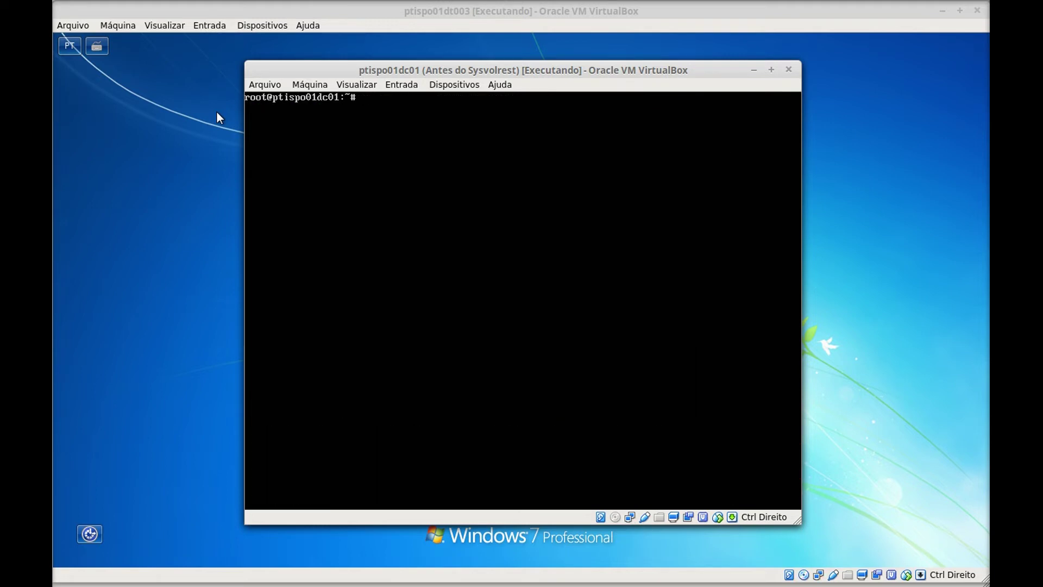
- Send Ctrl-Alt-Del to the Windows 7 VM via Entrada > Teclado > Inserir Ctrl-Alt-Del
{"action": "left_click", "coordinate": [621, 12]}
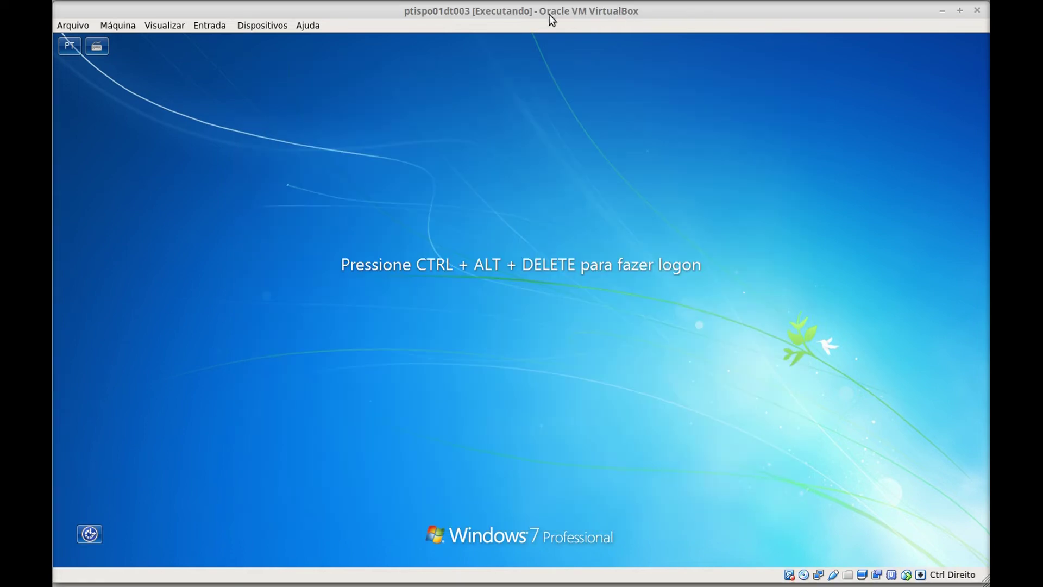
{"action": "left_click", "coordinate": [217, 31]}
{"action": "mouse_move", "coordinate": [279, 40]}
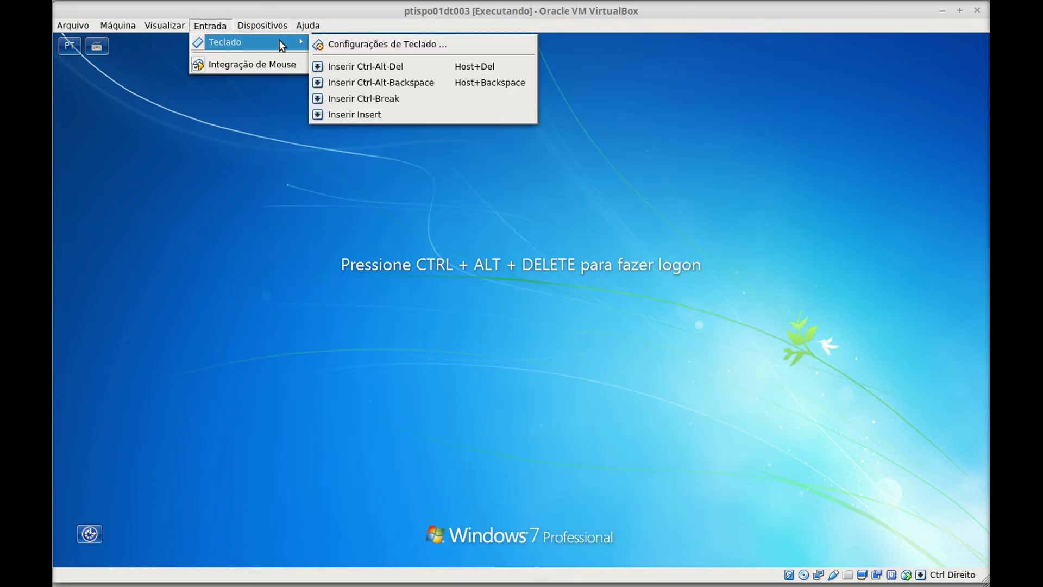
{"action": "left_click", "coordinate": [394, 64]}
- Log on with the domain user's name and password
{"action": "left_click", "coordinate": [583, 340]}
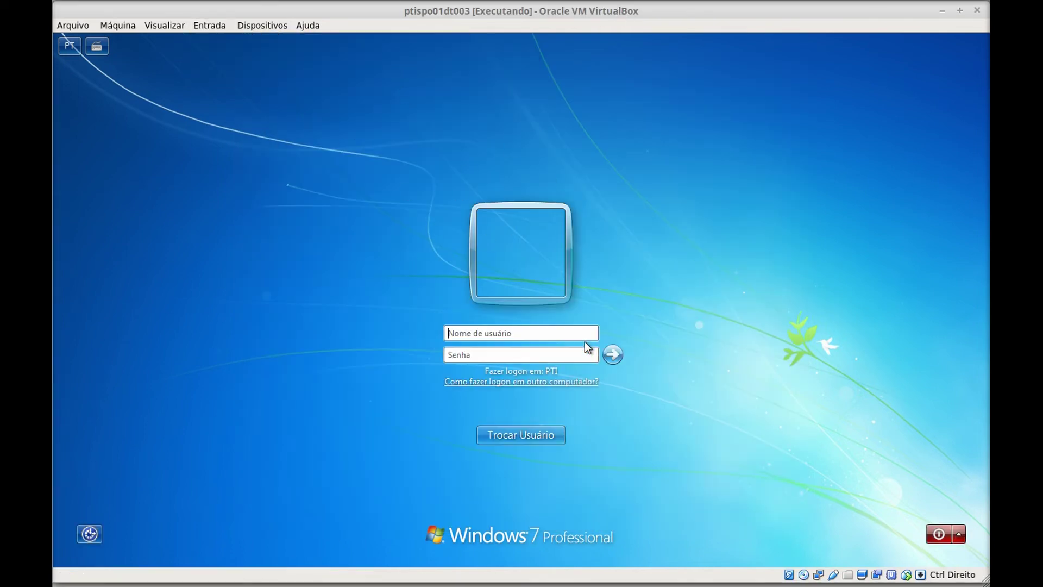
{"action": "key", "text": "Tab"}
{"action": "type", "text": "********"}
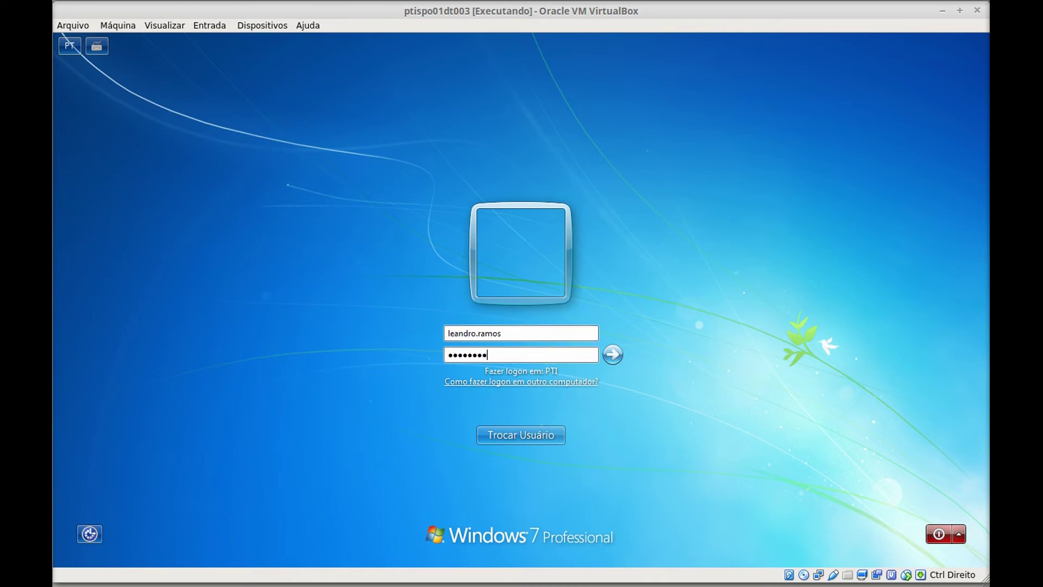
{"action": "key", "text": "Return"}
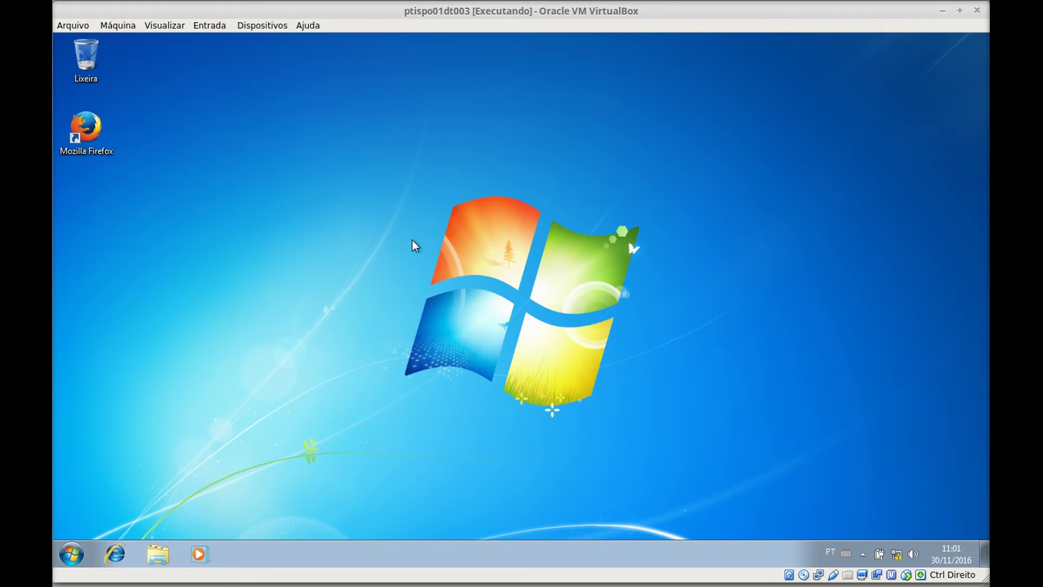
- Open \\ptispo01dc01 from the Run prompt and browse into the gestao share showing Vendas
{"action": "key", "text": "super+r"}
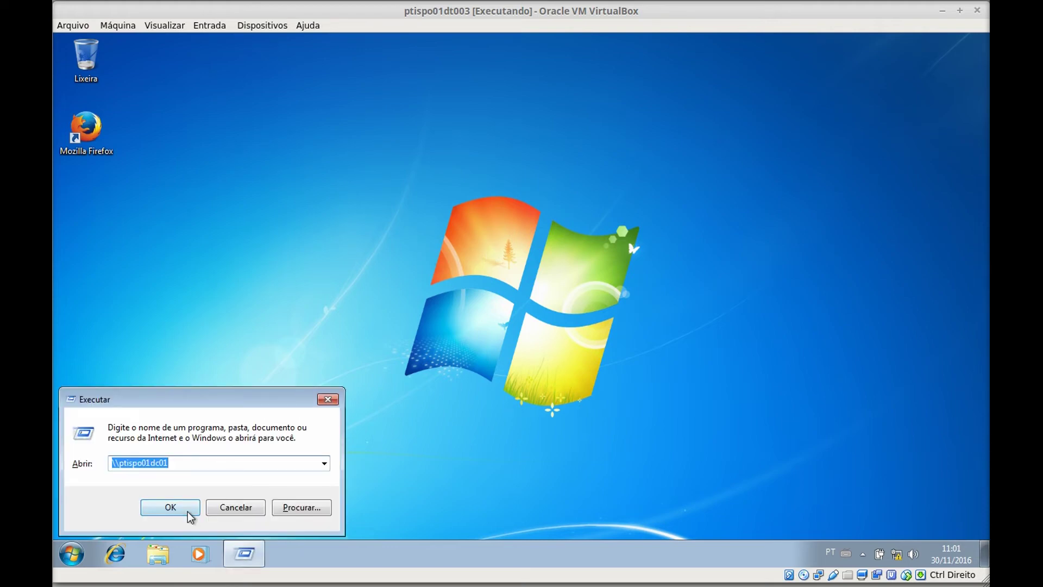
{"action": "left_click", "coordinate": [188, 513]}
{"action": "left_click_drag", "start_coordinate": [539, 131], "coordinate": [648, 66]}
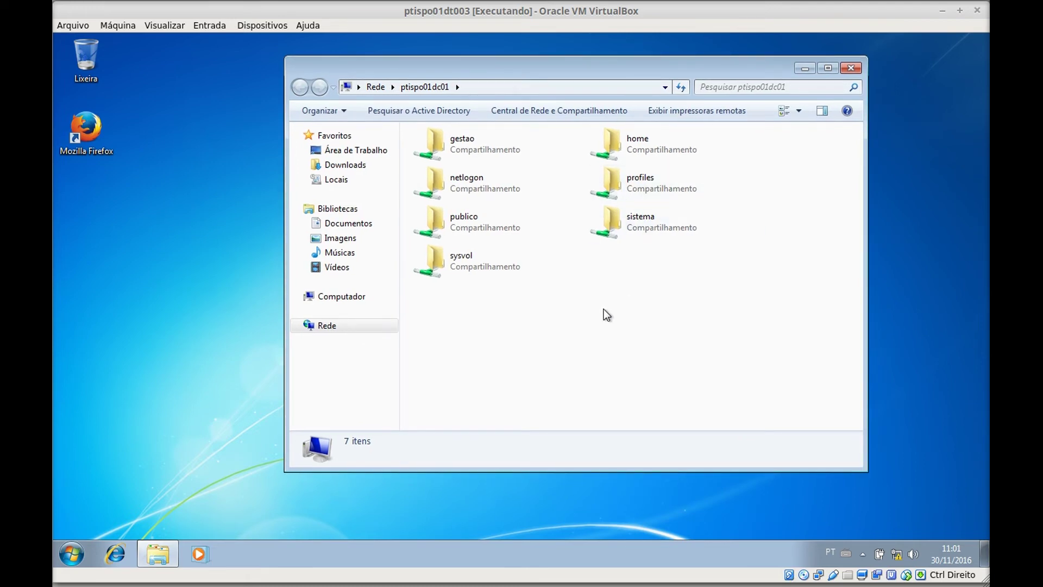
{"action": "double_click", "coordinate": [505, 149]}
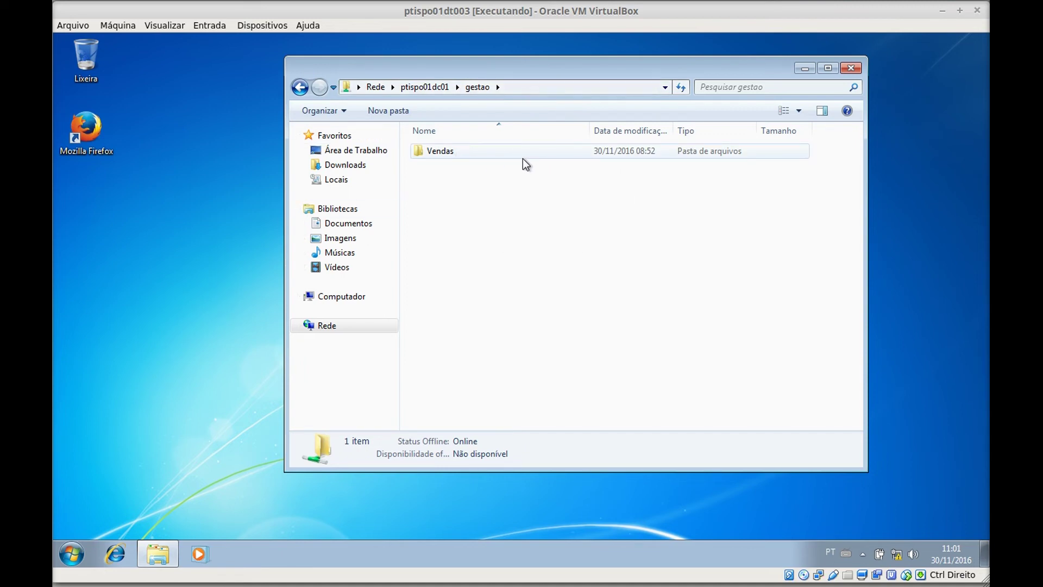
{"action": "left_click_drag", "start_coordinate": [615, 67], "coordinate": [703, 53]}
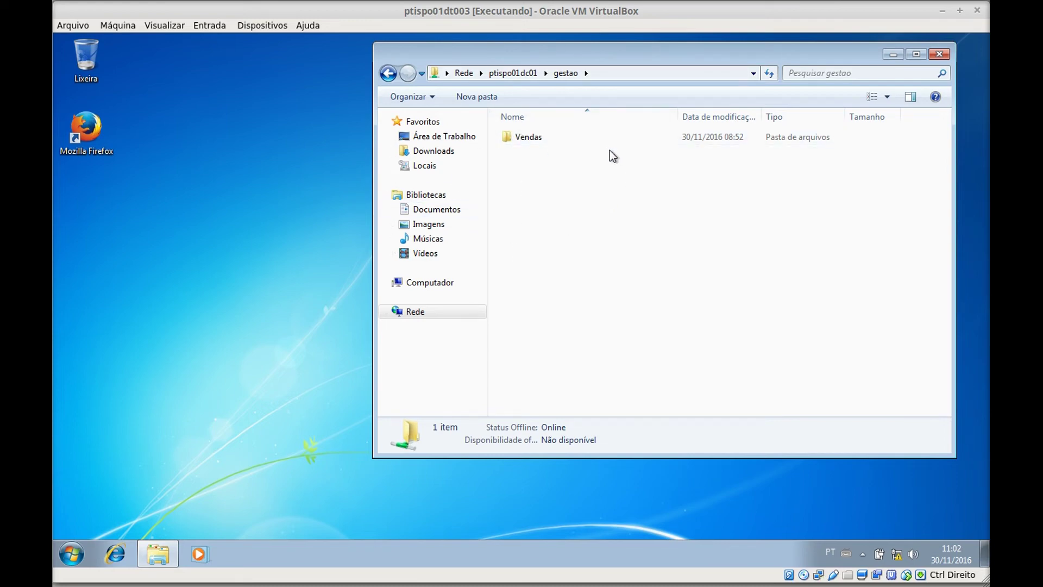
- Create a new folder with the default name 'Nova pasta' inside Vendas
{"action": "double_click", "coordinate": [566, 137]}
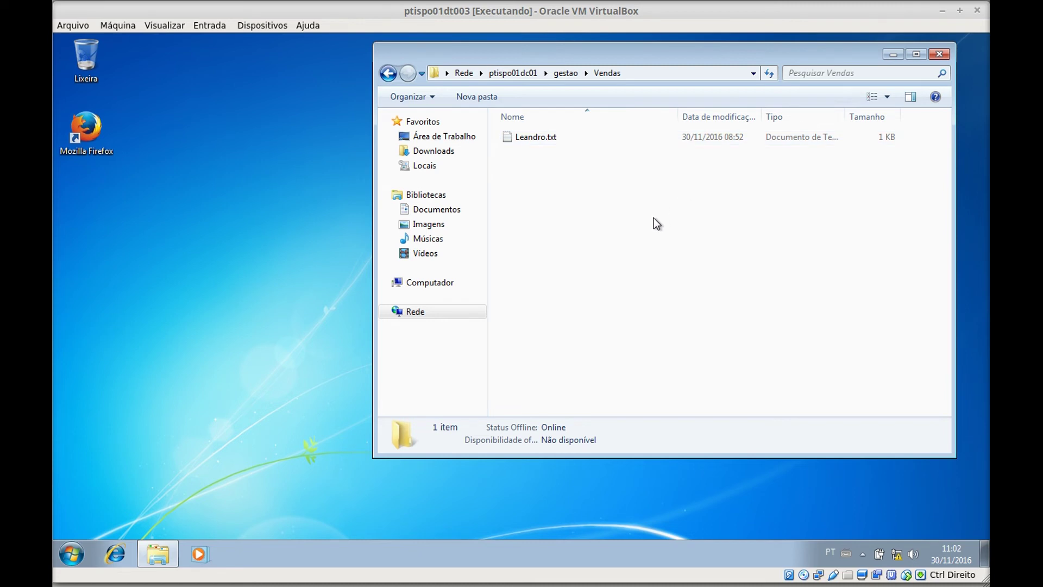
{"action": "right_click", "coordinate": [581, 224]}
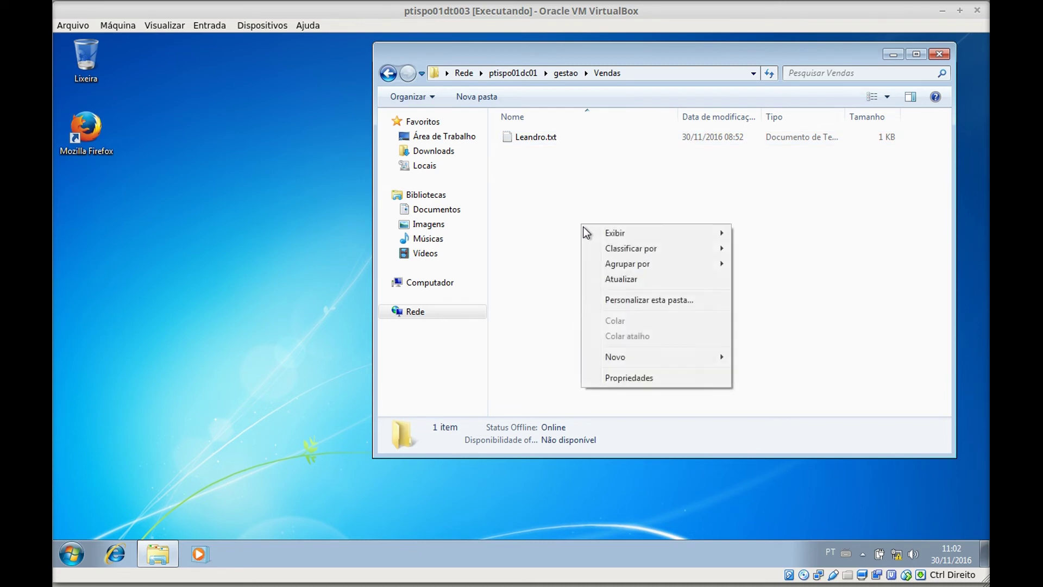
{"action": "mouse_move", "coordinate": [667, 360]}
{"action": "left_click", "coordinate": [761, 357]}
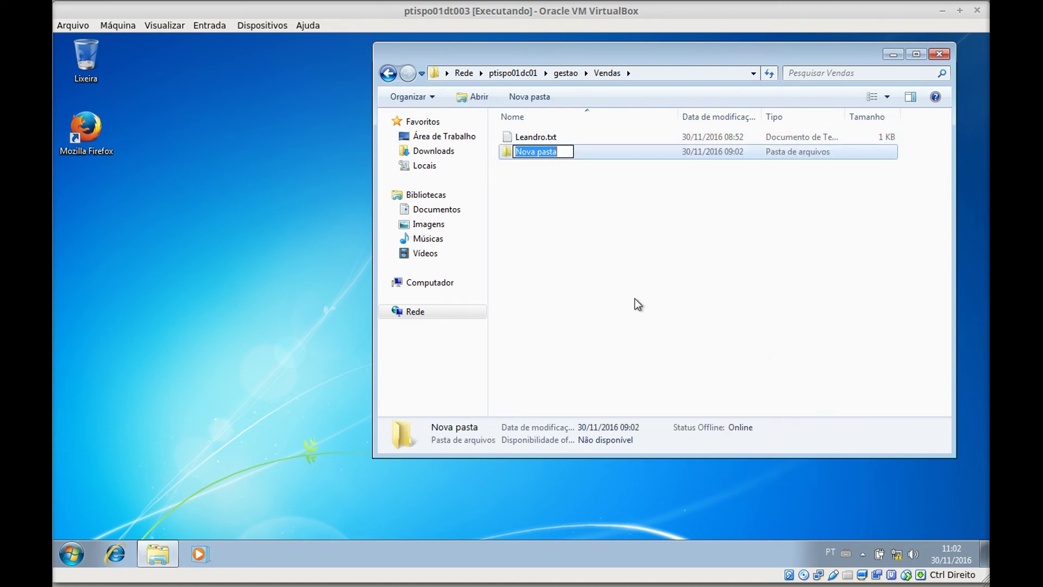
{"action": "left_click", "coordinate": [636, 303]}
- Try creating a folder directly in gestao, dismiss the access-denied error, and reopen Vendas
{"action": "left_click", "coordinate": [388, 73]}
{"action": "left_click", "coordinate": [530, 148]}
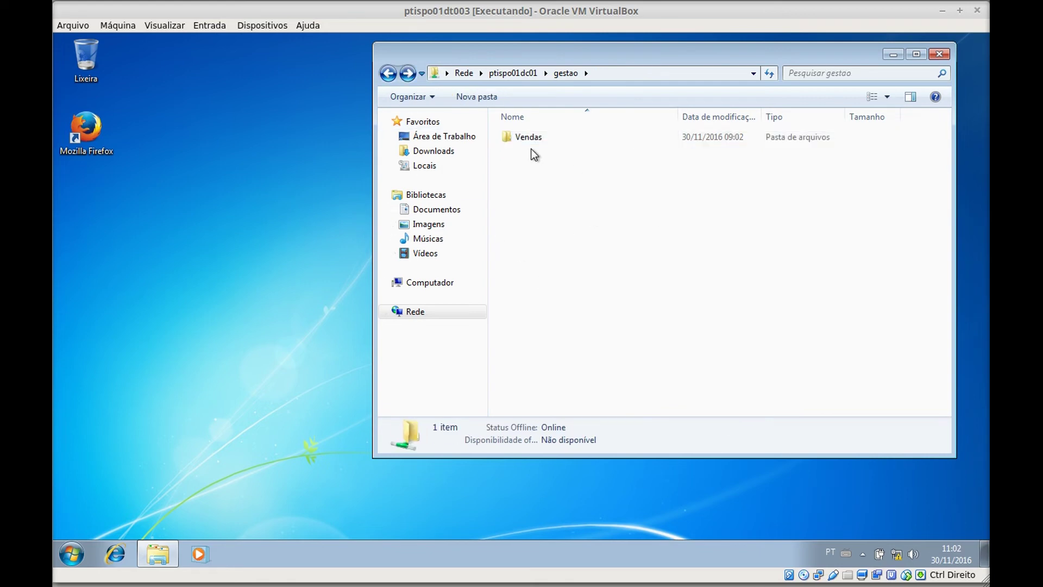
{"action": "right_click", "coordinate": [536, 228]}
{"action": "mouse_move", "coordinate": [625, 361]}
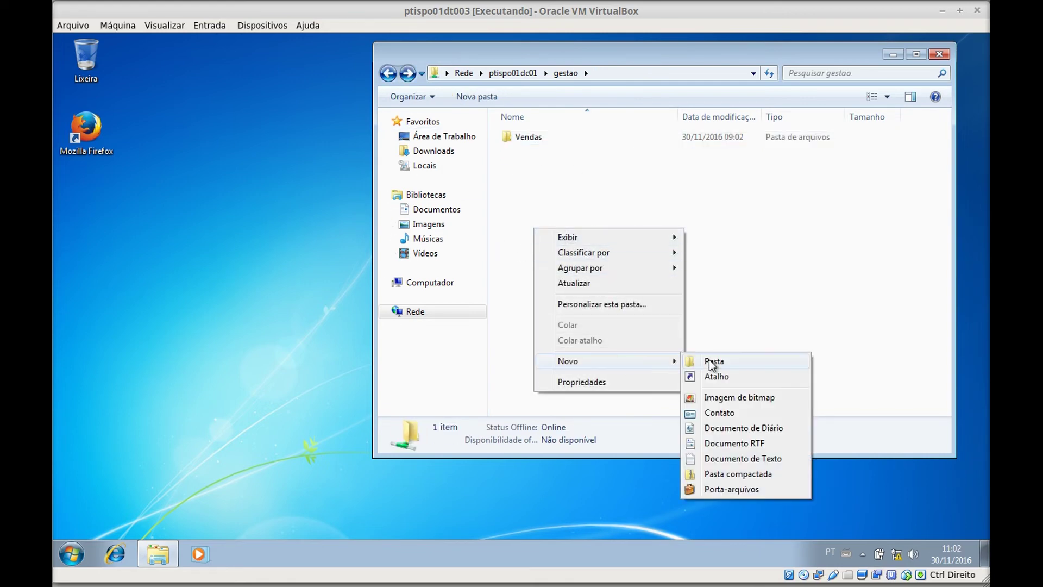
{"action": "left_click", "coordinate": [713, 360]}
{"action": "left_click", "coordinate": [659, 349]}
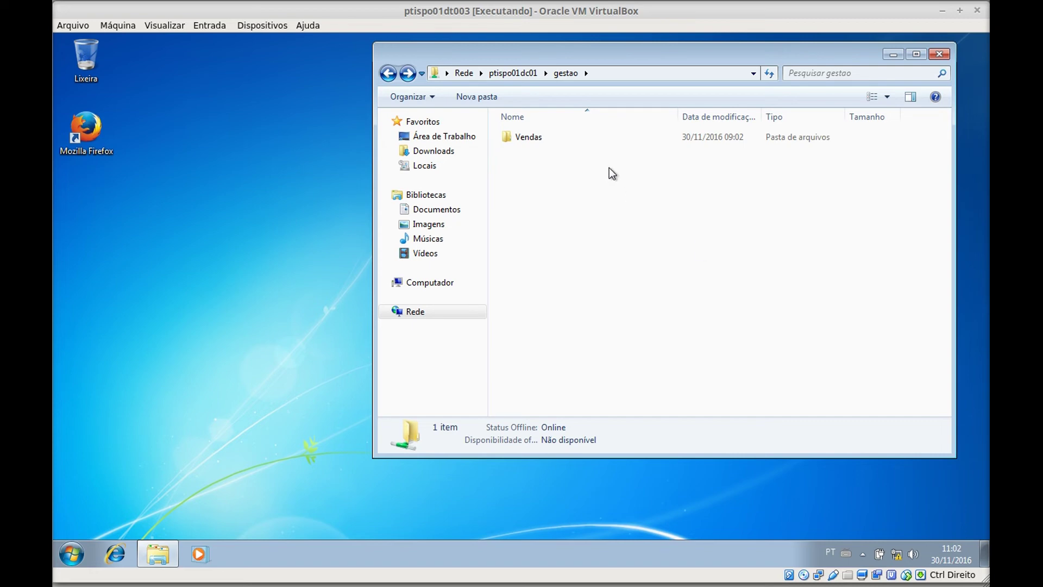
{"action": "double_click", "coordinate": [547, 140]}
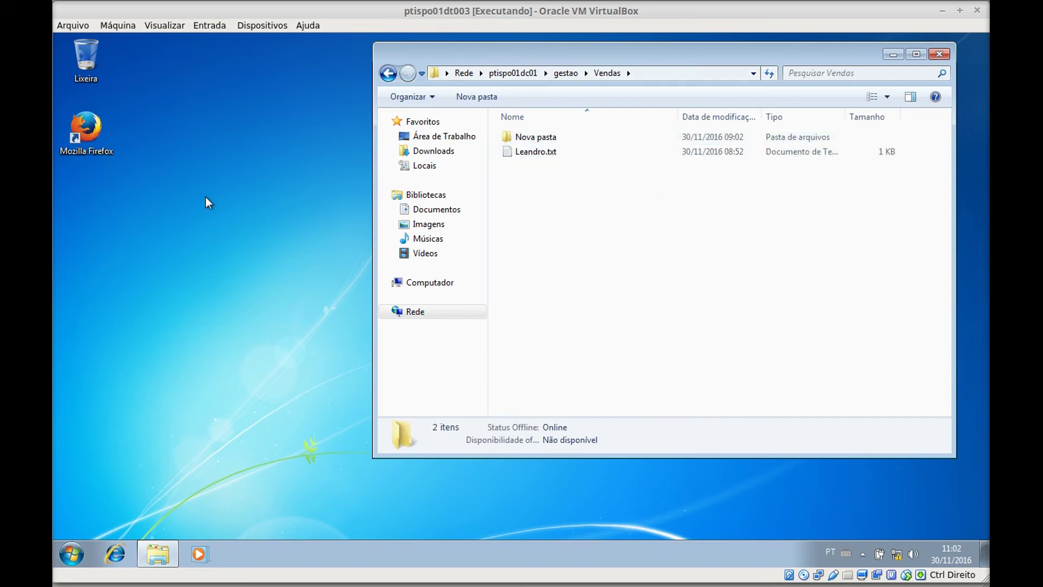
- Open the Músicas library's Amostra de Música folder in a second Explorer window
{"action": "right_click", "coordinate": [164, 556]}
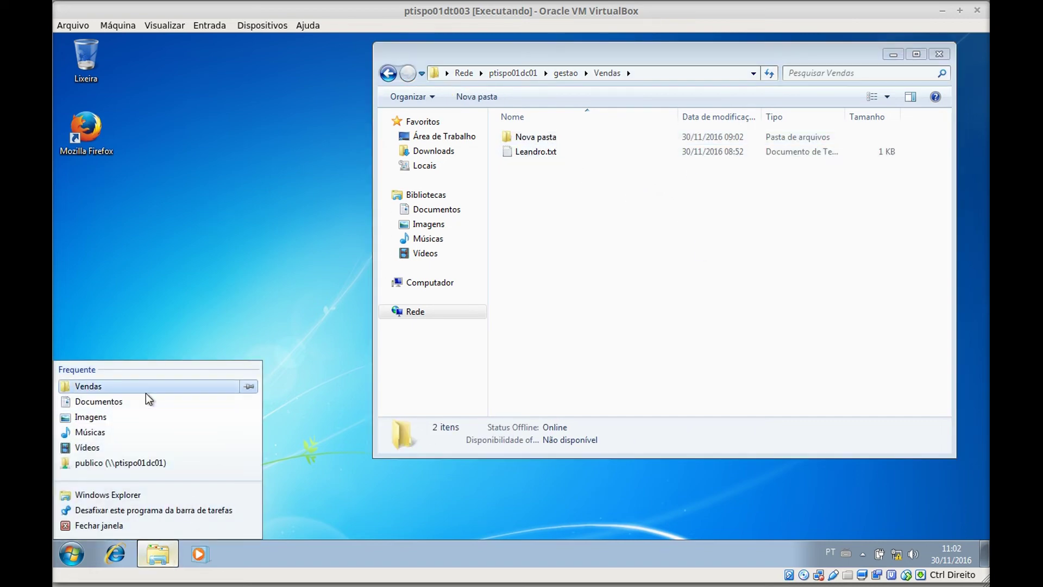
{"action": "left_click", "coordinate": [137, 435]}
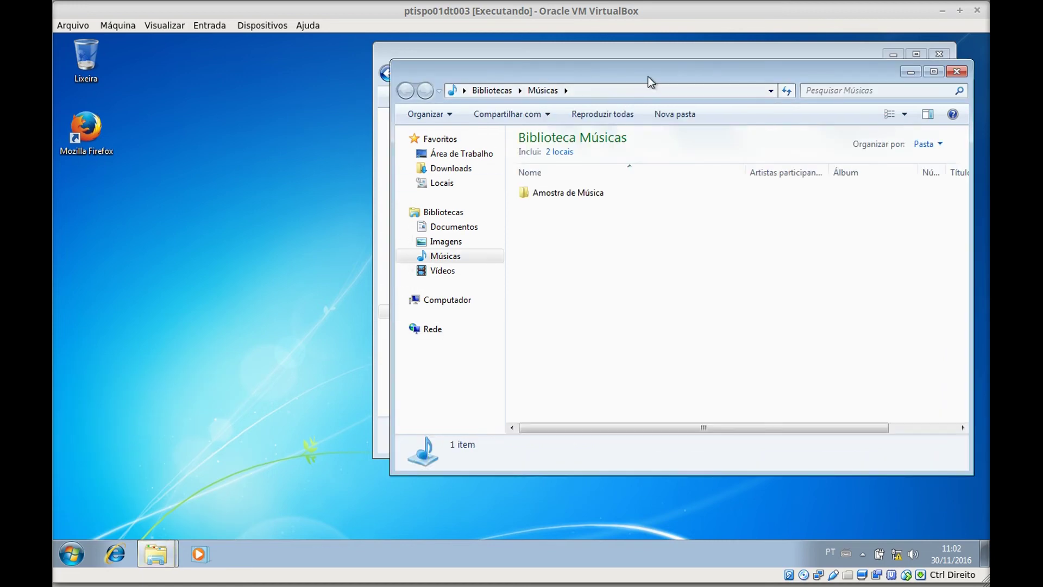
{"action": "left_click_drag", "start_coordinate": [635, 60], "coordinate": [447, 233]}
{"action": "double_click", "coordinate": [377, 351]}
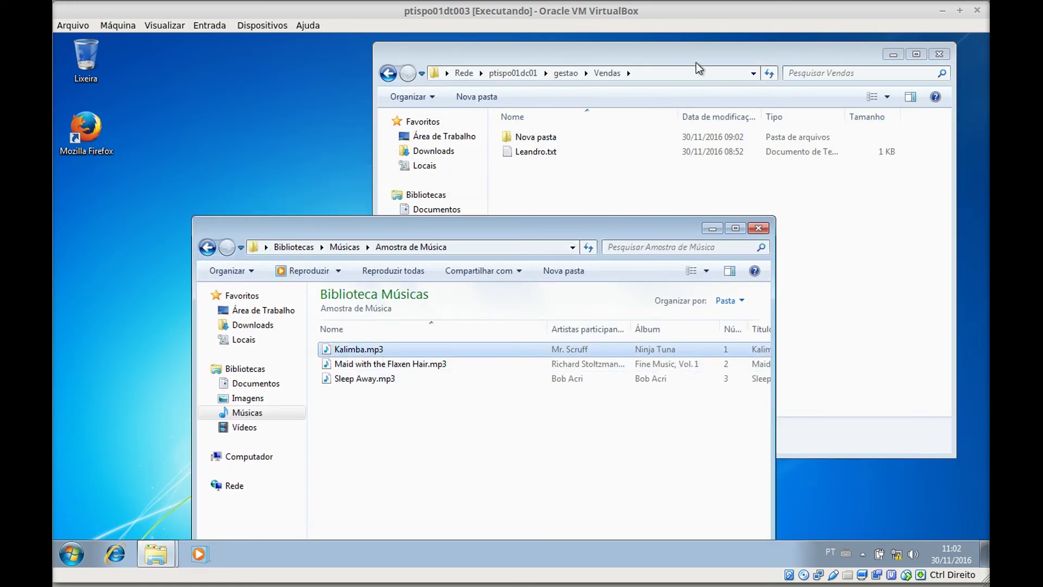
- Attempt to put Kalimba.mp3 into Vendas and cancel the item-not-found error
{"action": "left_click", "coordinate": [585, 178]}
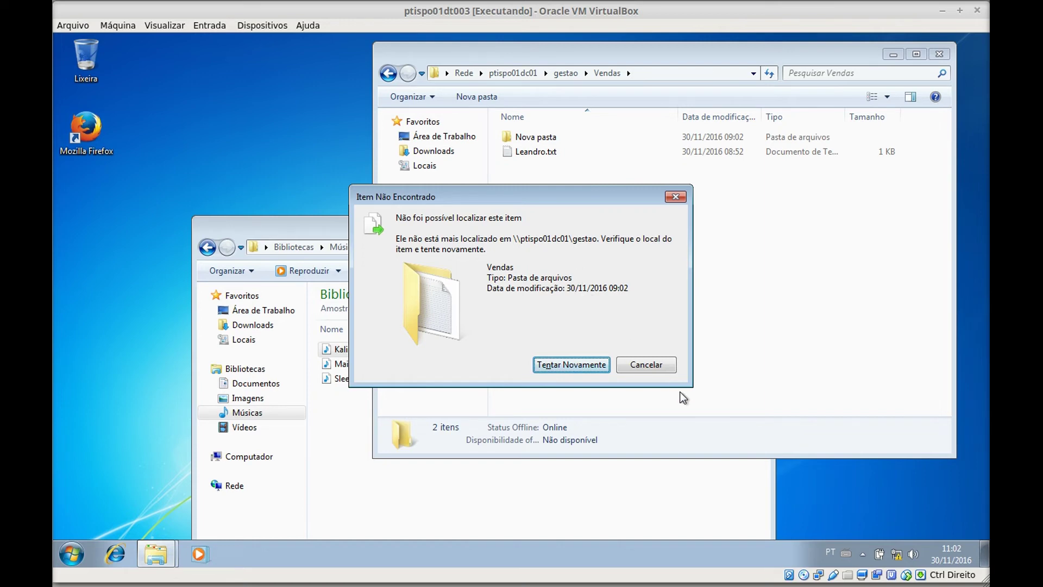
{"action": "left_click", "coordinate": [645, 364]}
{"action": "left_click", "coordinate": [360, 475]}
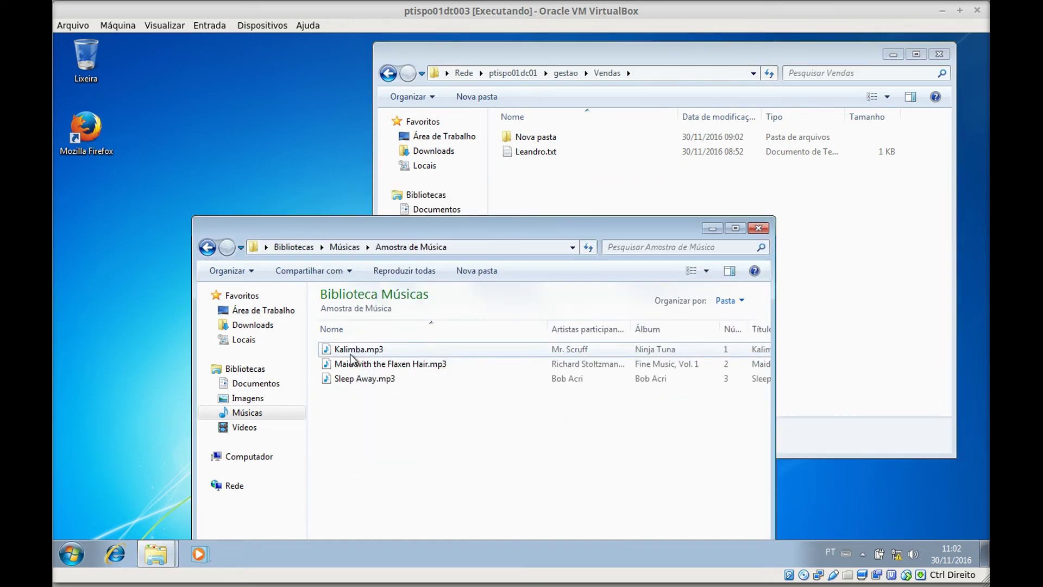
{"action": "left_click", "coordinate": [663, 171]}
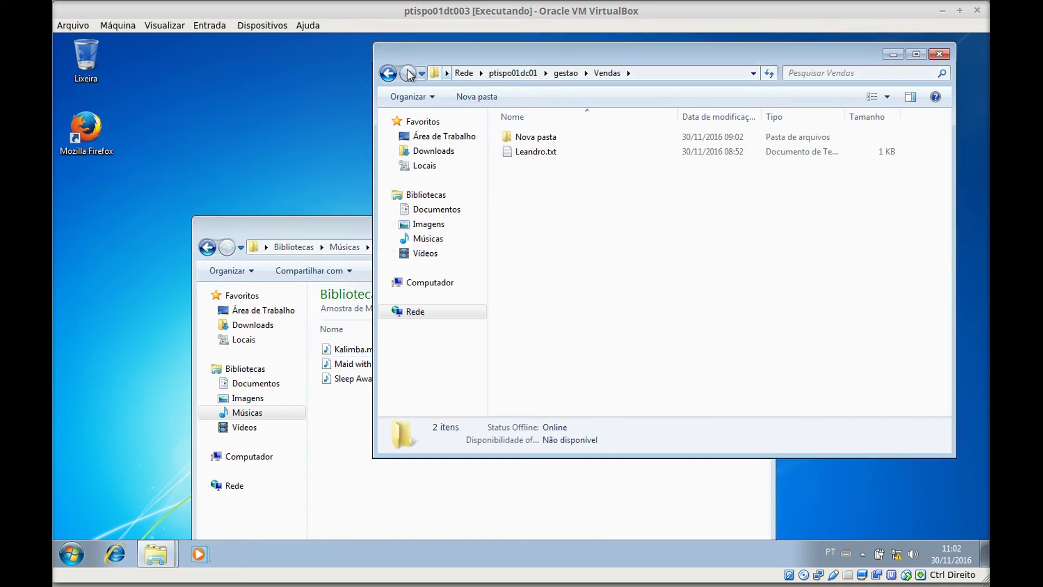
- Go back to the server's share list and open the publico share
{"action": "left_click", "coordinate": [388, 74]}
{"action": "left_click", "coordinate": [389, 74]}
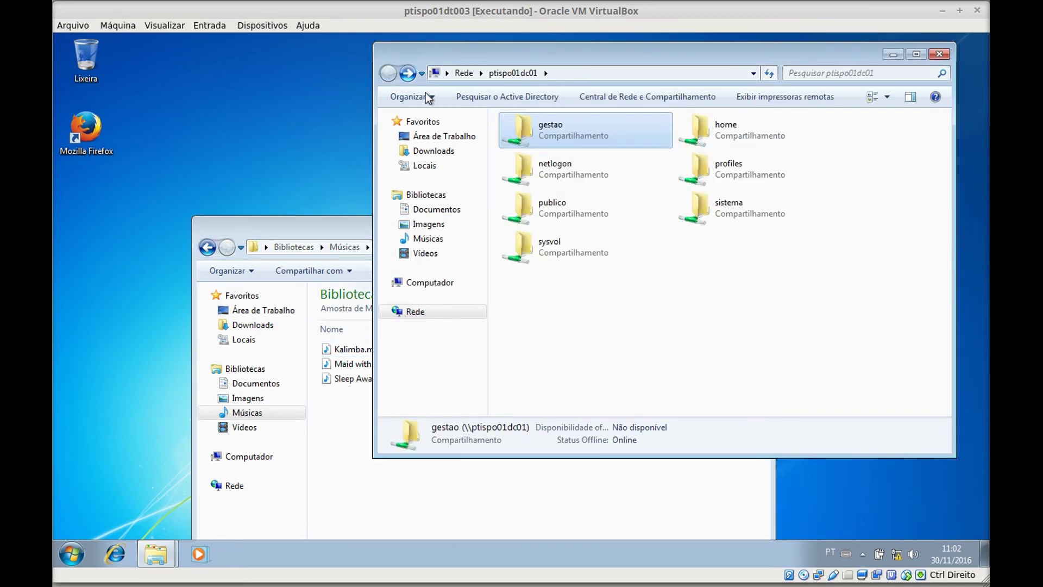
{"action": "left_click", "coordinate": [577, 209]}
{"action": "double_click", "coordinate": [578, 206]}
- Try pasting the three sample MP3s into publico; retry, then cancel the failed copy
{"action": "left_click", "coordinate": [383, 501]}
{"action": "left_click_drag", "start_coordinate": [401, 416], "coordinate": [359, 347]}
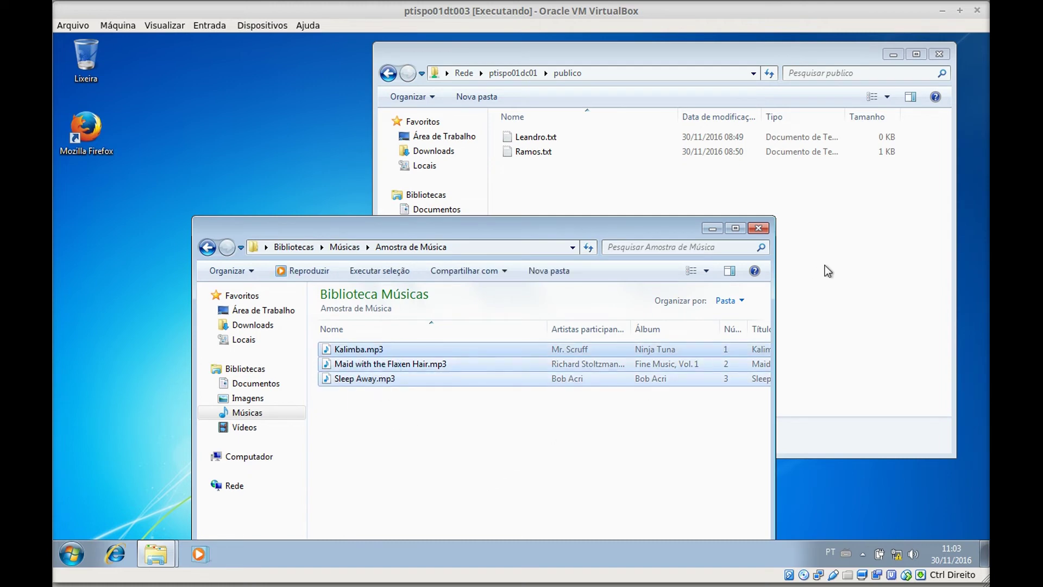
{"action": "left_click", "coordinate": [826, 269]}
{"action": "key", "text": "ctrl+v"}
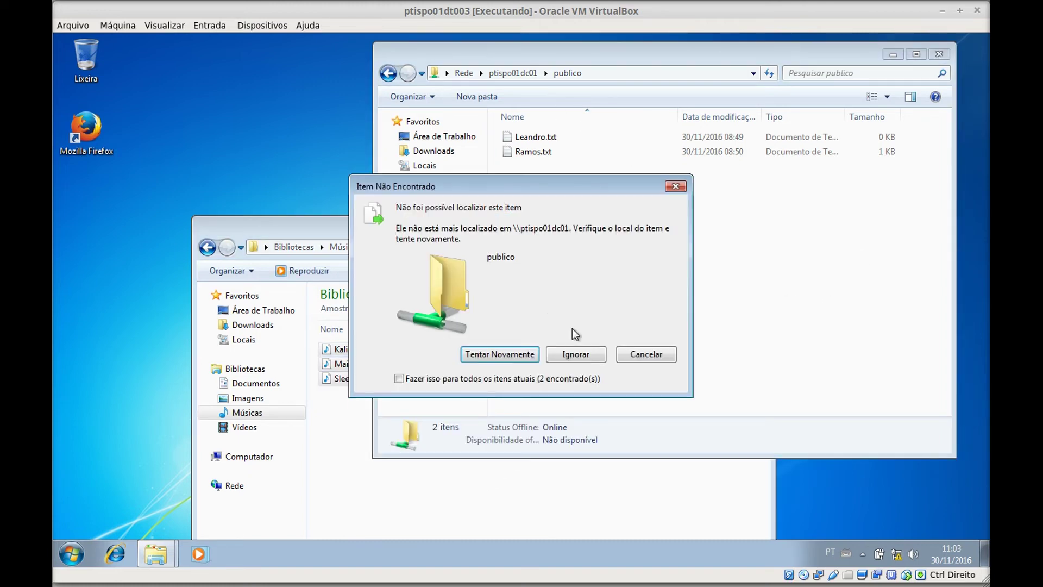
{"action": "left_click", "coordinate": [524, 354]}
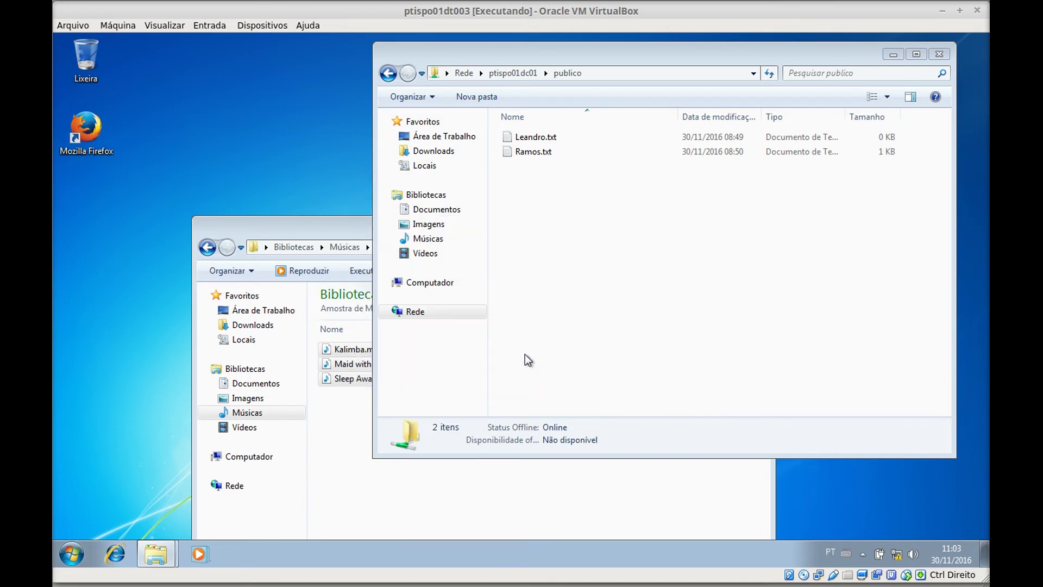
{"action": "left_click", "coordinate": [598, 357]}
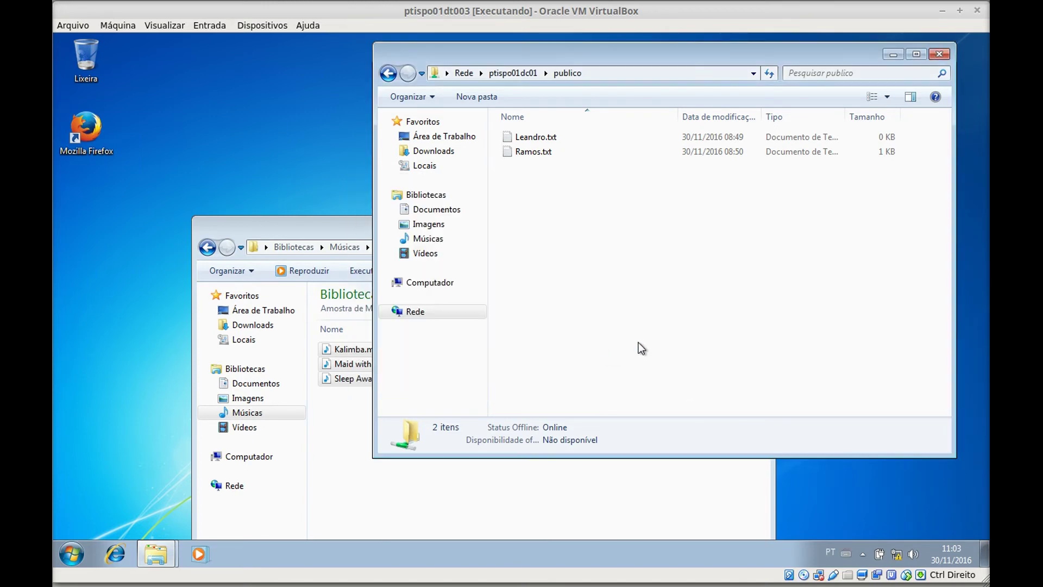
{"action": "left_click_drag", "start_coordinate": [307, 219], "coordinate": [203, 139]}
{"action": "left_click", "coordinate": [785, 280]}
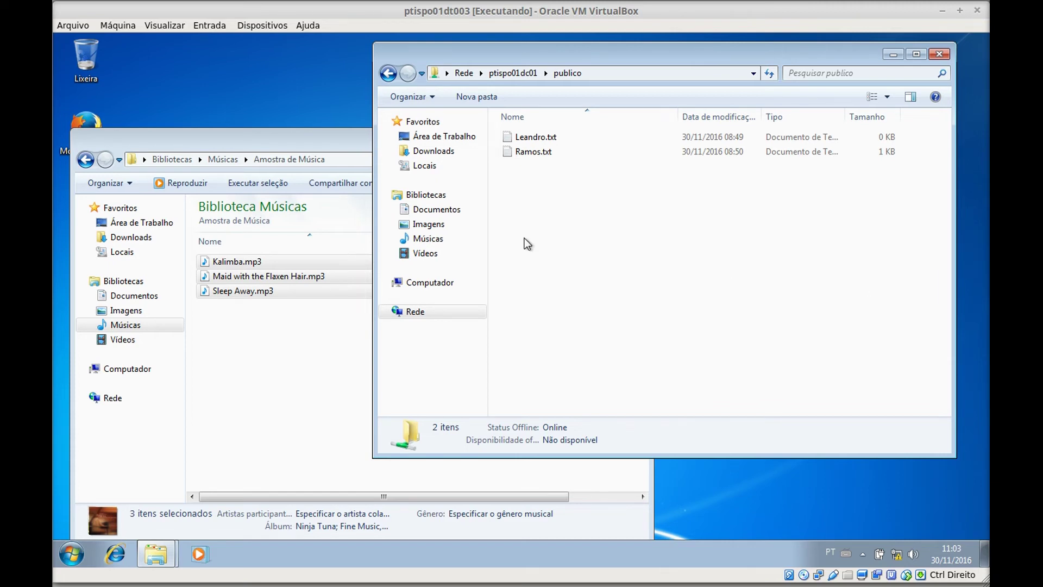
- Copy Kalimba.mp3 from the sample music folder into Downloads
{"action": "left_click", "coordinate": [287, 390]}
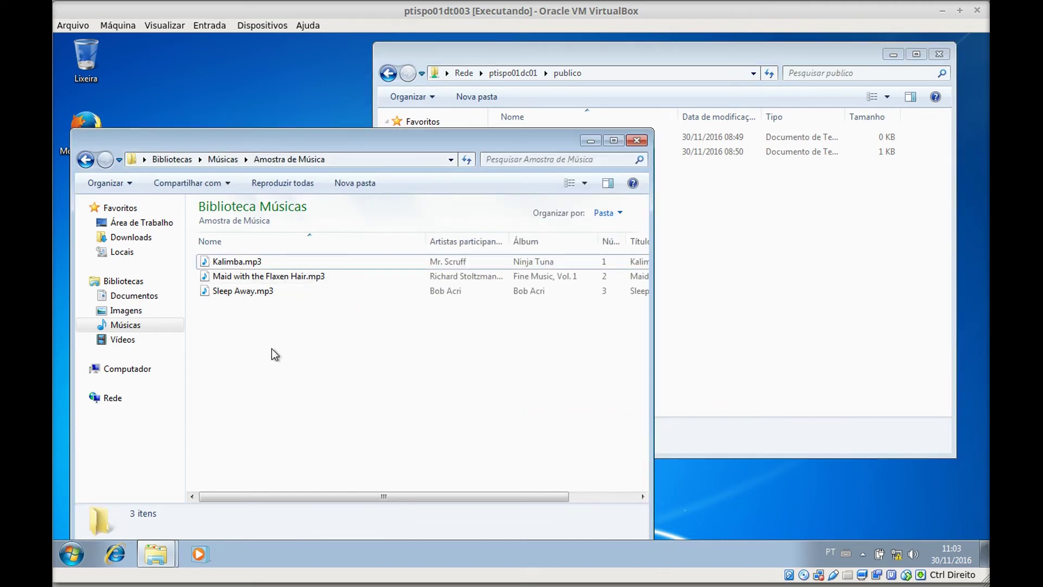
{"action": "left_click", "coordinate": [261, 262]}
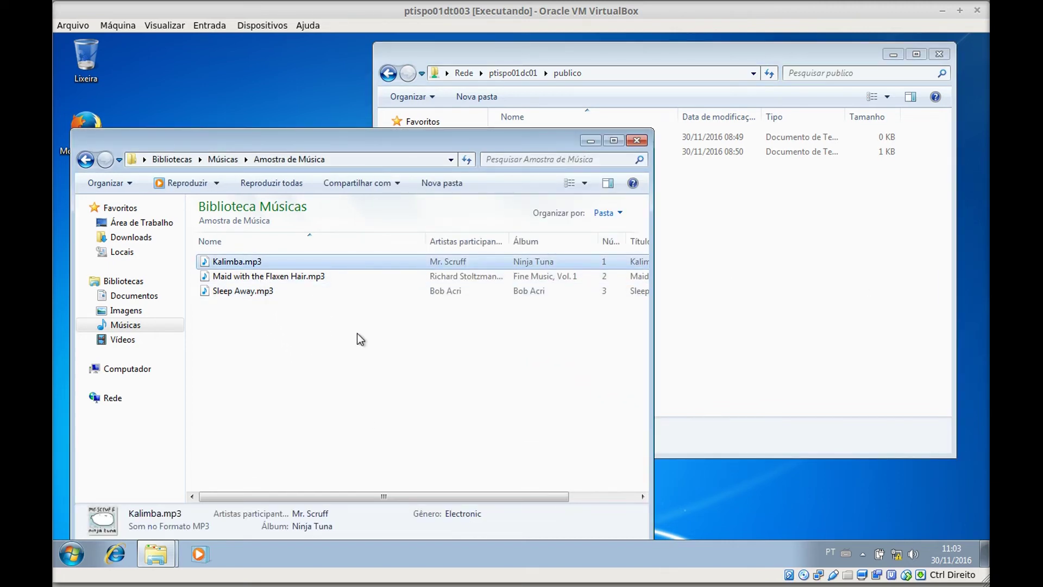
{"action": "left_click", "coordinate": [142, 237]}
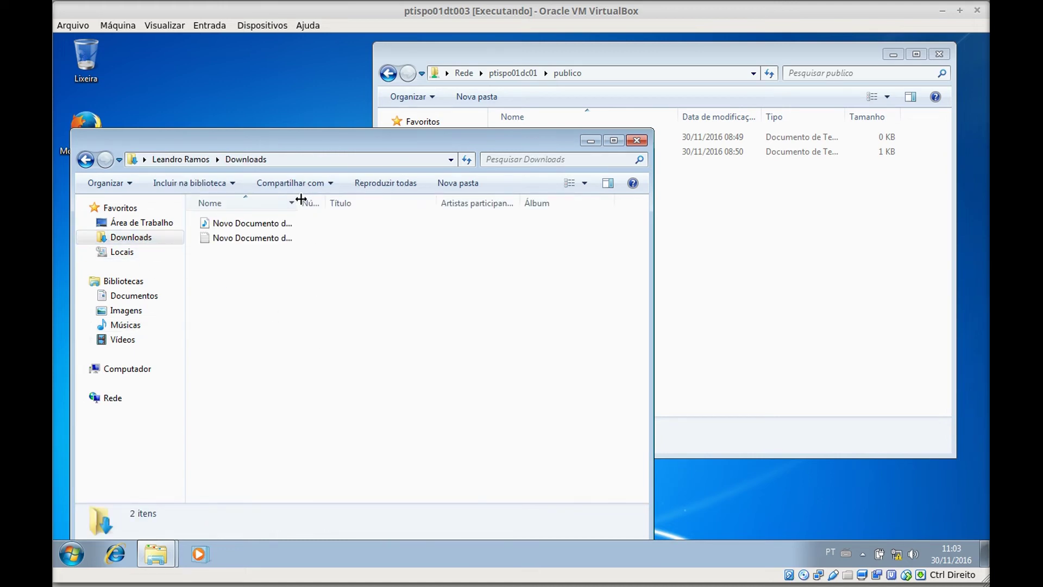
{"action": "left_click_drag", "start_coordinate": [299, 201], "coordinate": [456, 209]}
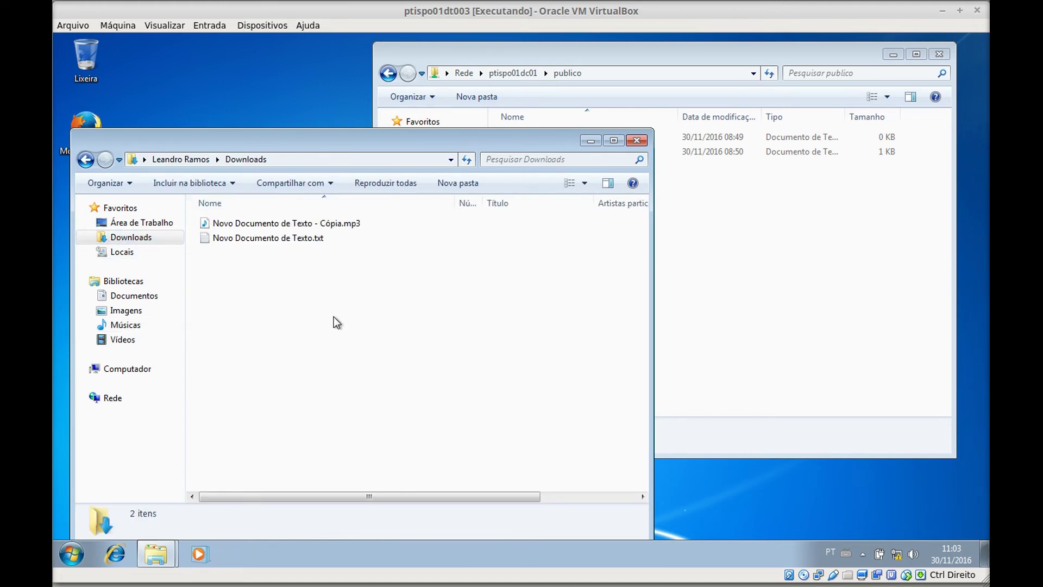
{"action": "key", "text": "ctrl+v"}
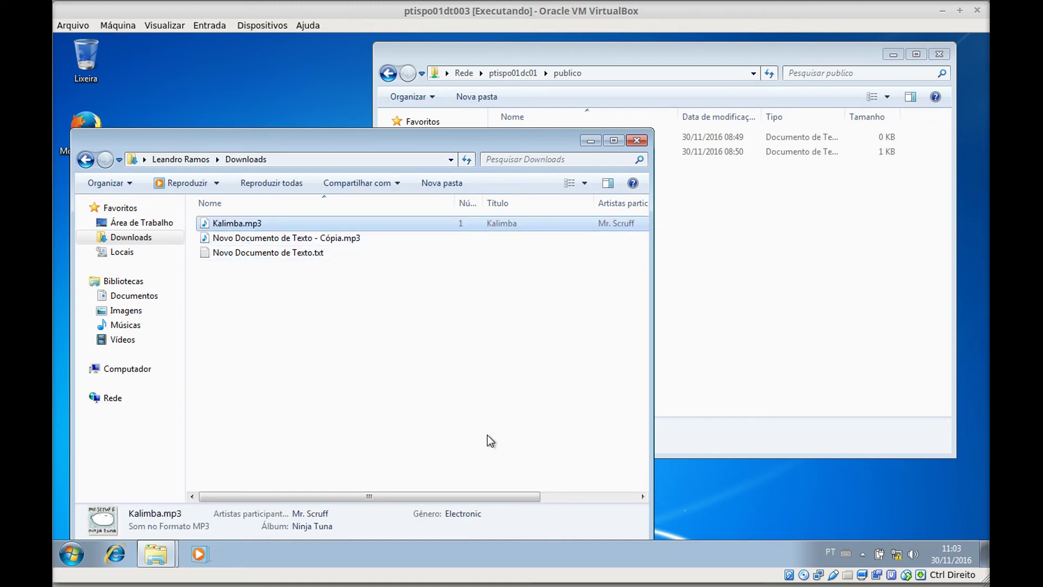
- Rename the copy to Kalimba.txt, accept the extension change, and narrow the Nome column
{"action": "key", "text": "F2"}
{"action": "key", "text": "Right"}
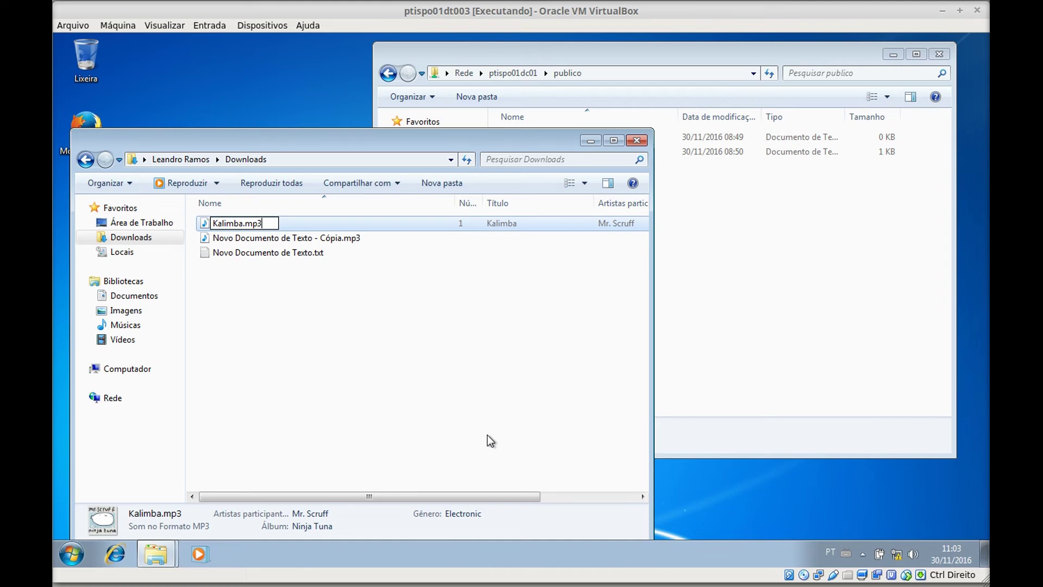
{"action": "key", "text": "BackSpace"}
{"action": "key", "text": "BackSpace"}
{"action": "key", "text": "BackSpace"}
{"action": "type", "text": "txt"}
{"action": "key", "text": "Return"}
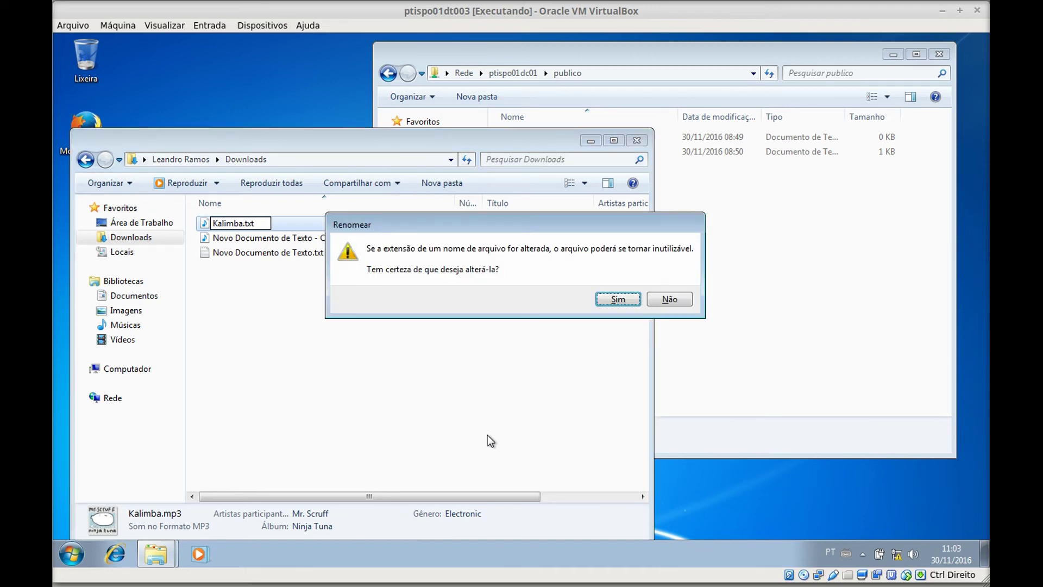
{"action": "key", "text": "Return"}
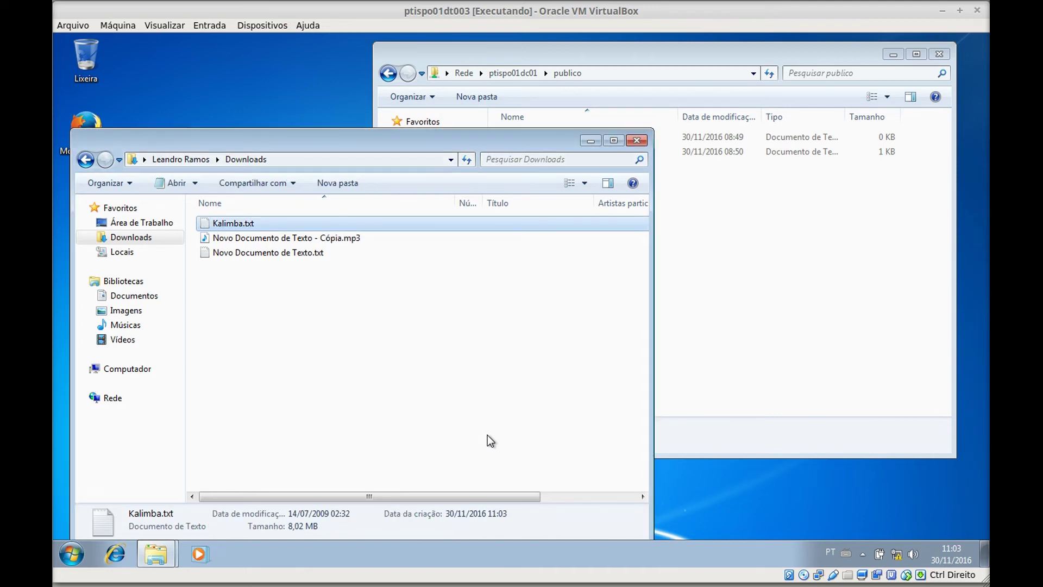
{"action": "left_click_drag", "start_coordinate": [455, 203], "coordinate": [376, 204]}
{"action": "left_click", "coordinate": [383, 393]}
{"action": "left_click", "coordinate": [230, 224]}
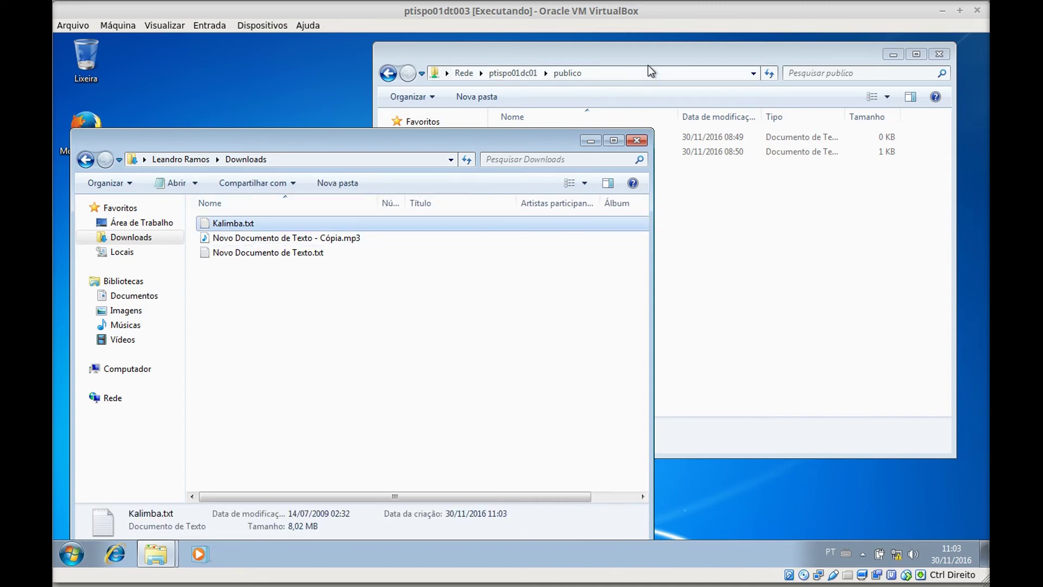
- Paste Kalimba.txt into publico and into gestao's Vendas folder, then return to Downloads
{"action": "left_click", "coordinate": [654, 52]}
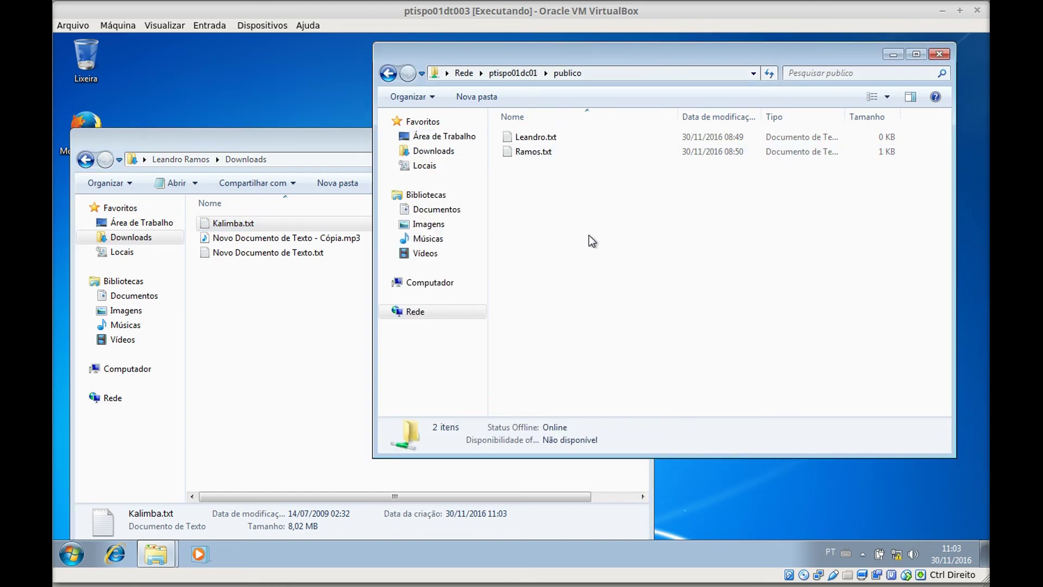
{"action": "key", "text": "ctrl+v"}
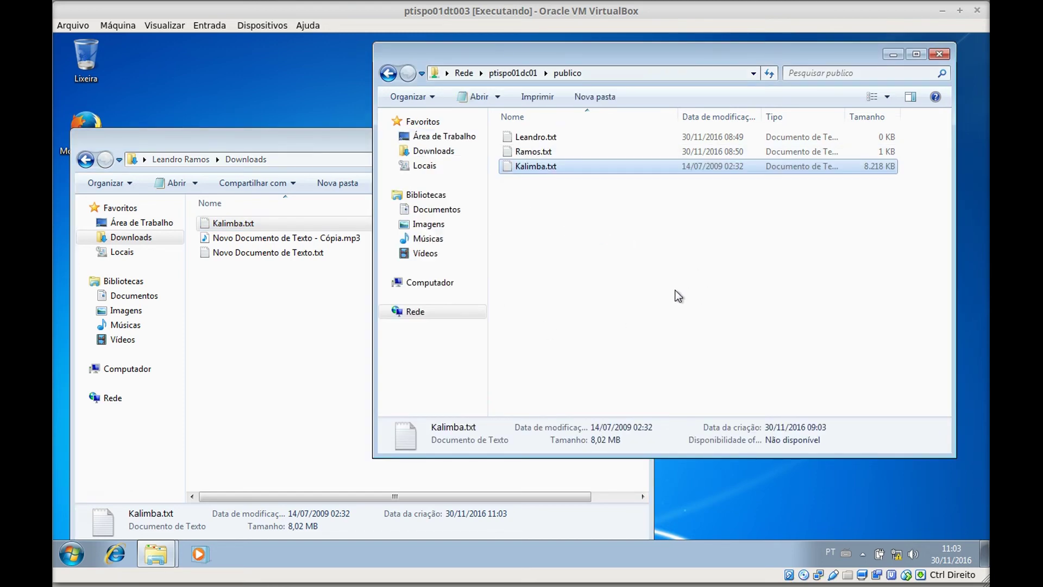
{"action": "left_click", "coordinate": [389, 73]}
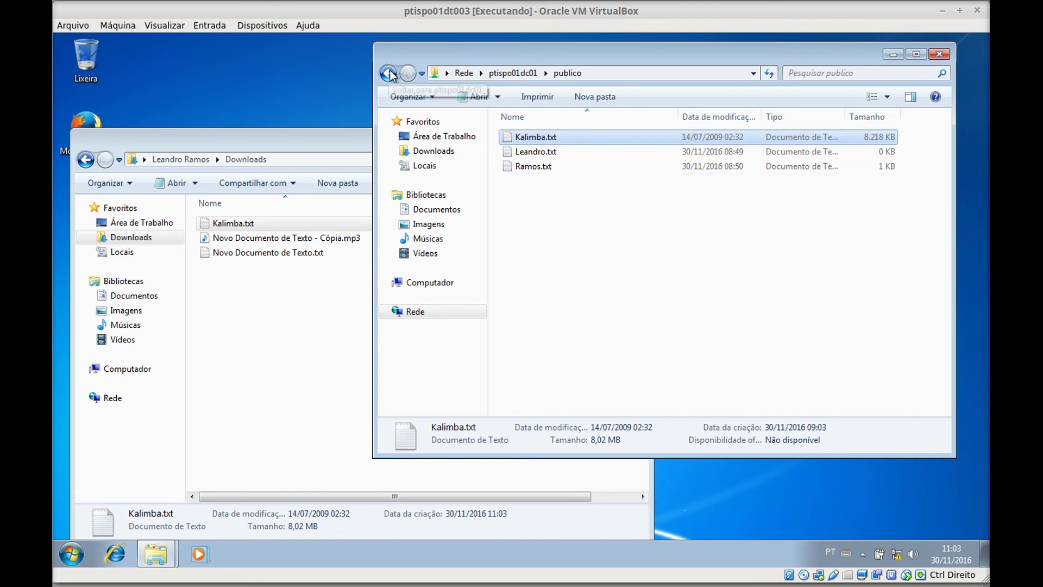
{"action": "double_click", "coordinate": [543, 130]}
{"action": "double_click", "coordinate": [542, 131]}
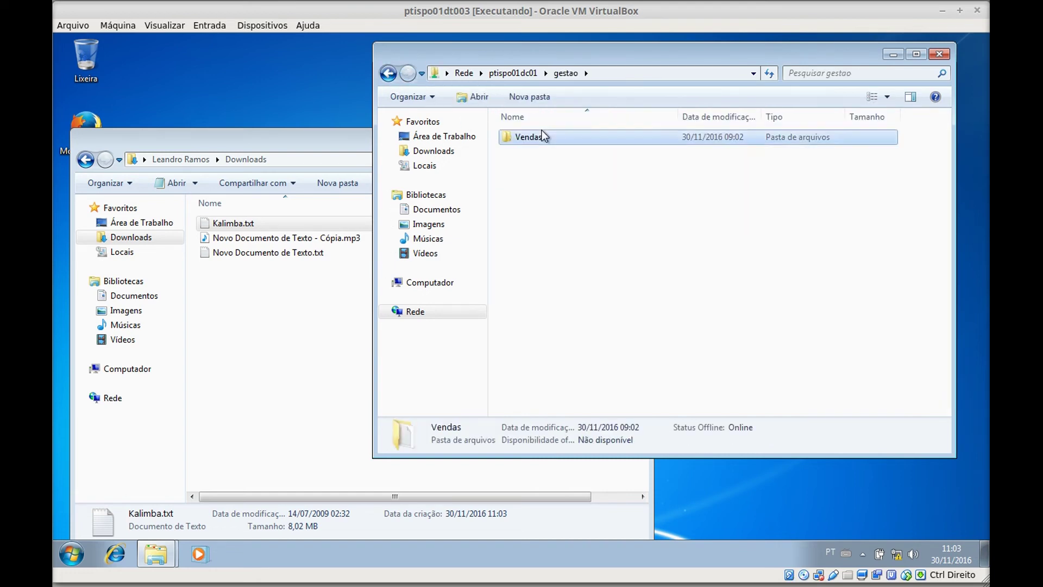
{"action": "key", "text": "ctrl+v"}
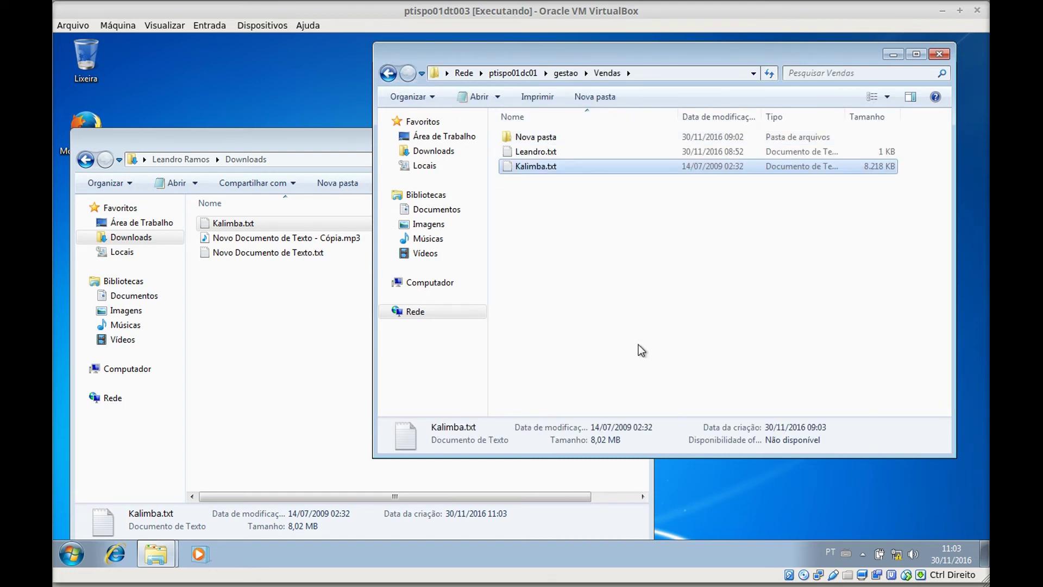
{"action": "left_click", "coordinate": [638, 344]}
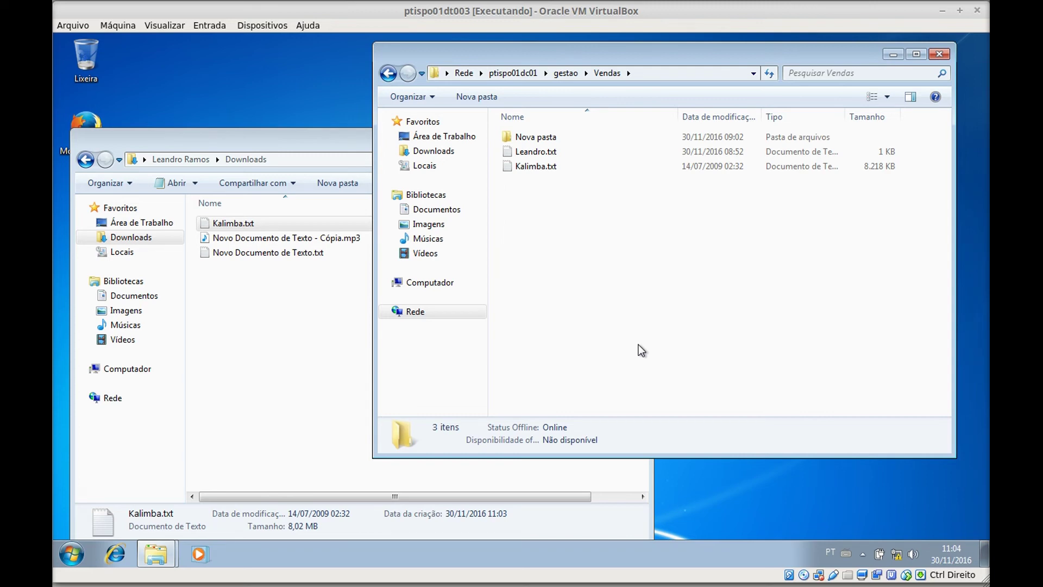
{"action": "left_click", "coordinate": [344, 142]}
{"action": "left_click", "coordinate": [443, 373]}
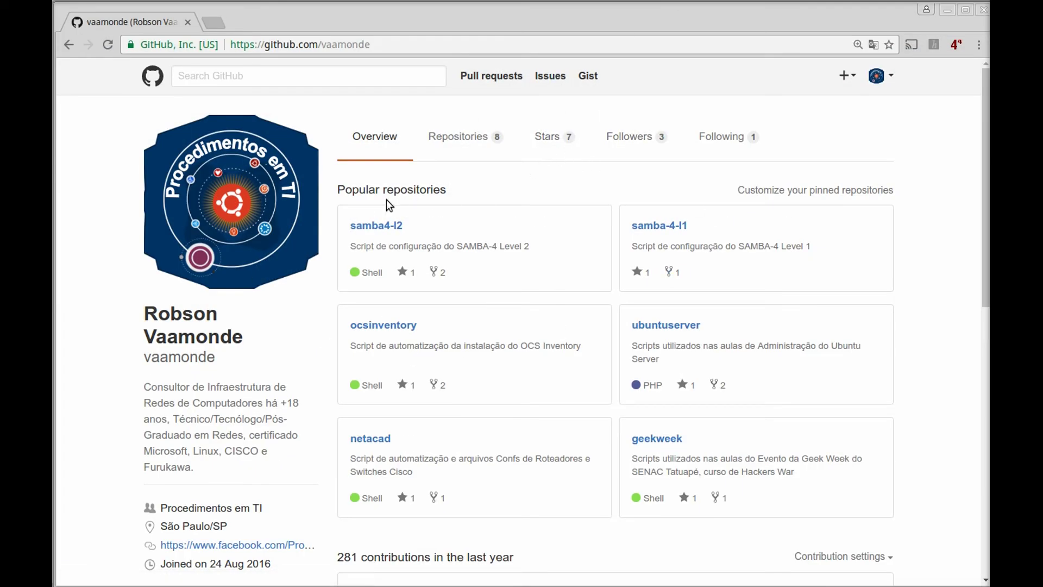
- Browse samba4-l2 to conf/find_files.sh to show the 29-line bash script
{"action": "left_click", "coordinate": [390, 227]}
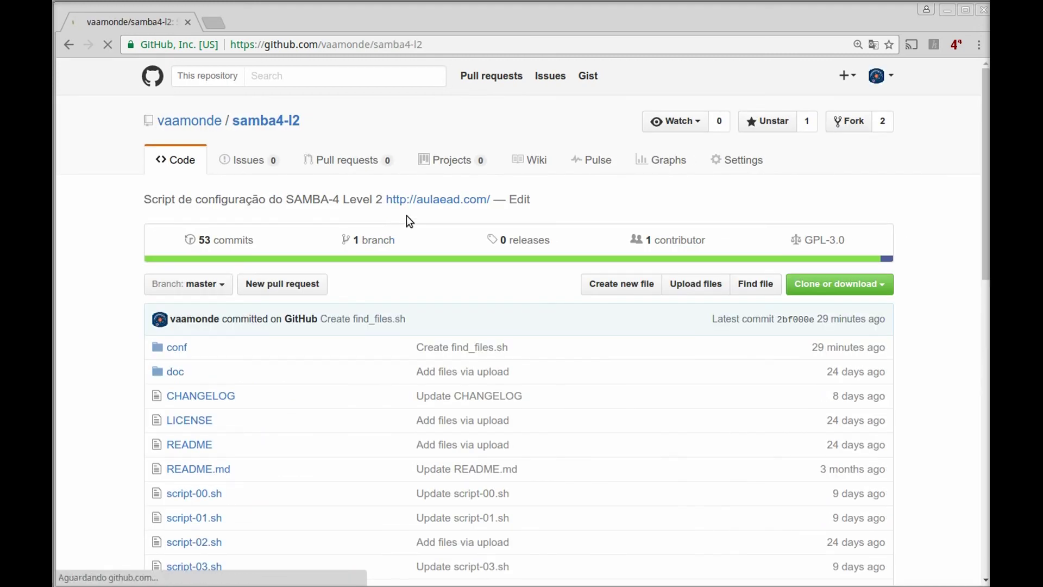
{"action": "scroll", "coordinate": [298, 304], "scroll_direction": "down", "scroll_amount": 2}
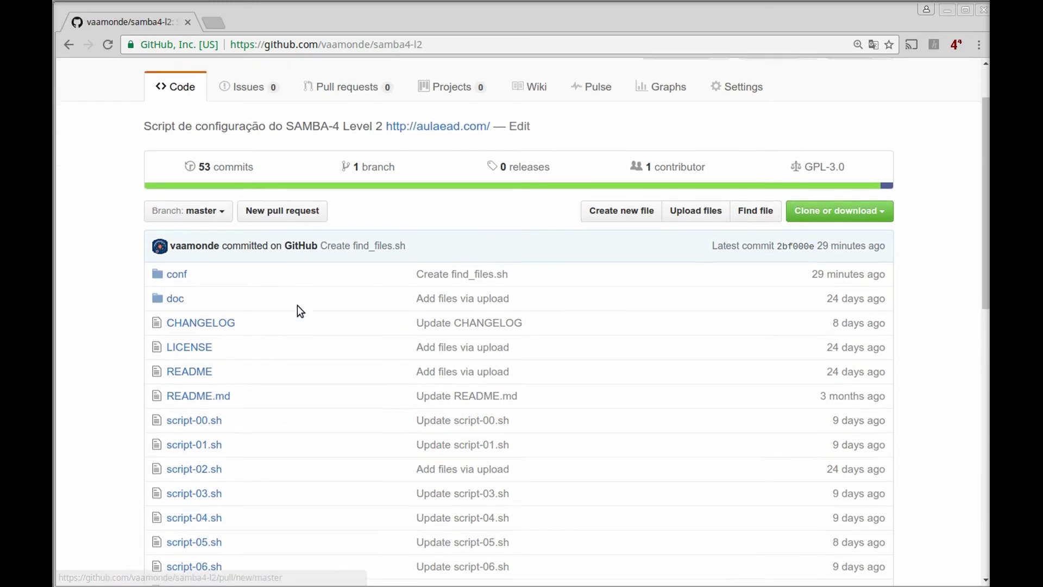
{"action": "left_click", "coordinate": [178, 274]}
{"action": "scroll", "coordinate": [478, 344], "scroll_direction": "down", "scroll_amount": 5}
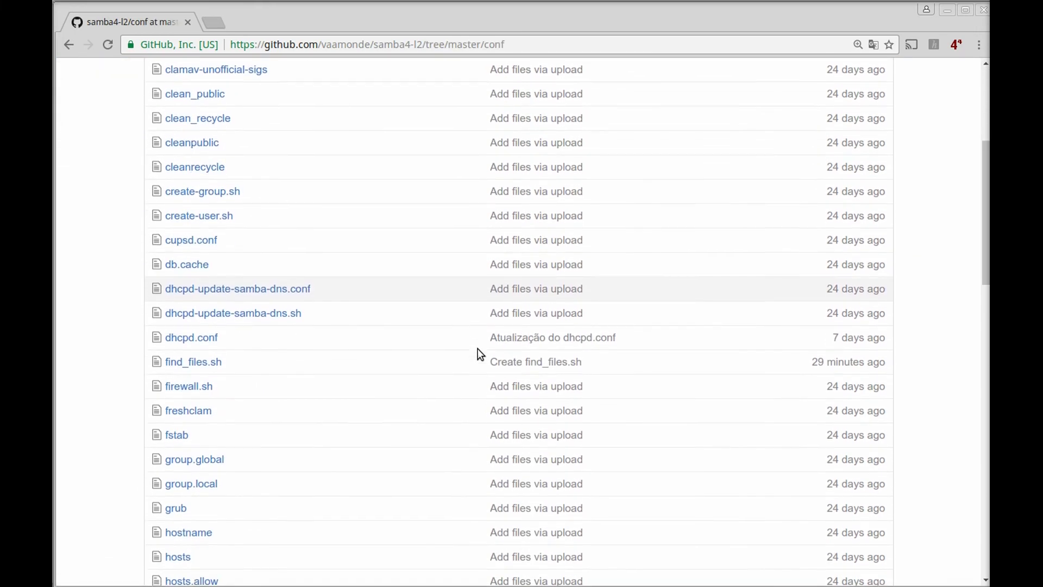
{"action": "scroll", "coordinate": [479, 354], "scroll_direction": "down", "scroll_amount": 1}
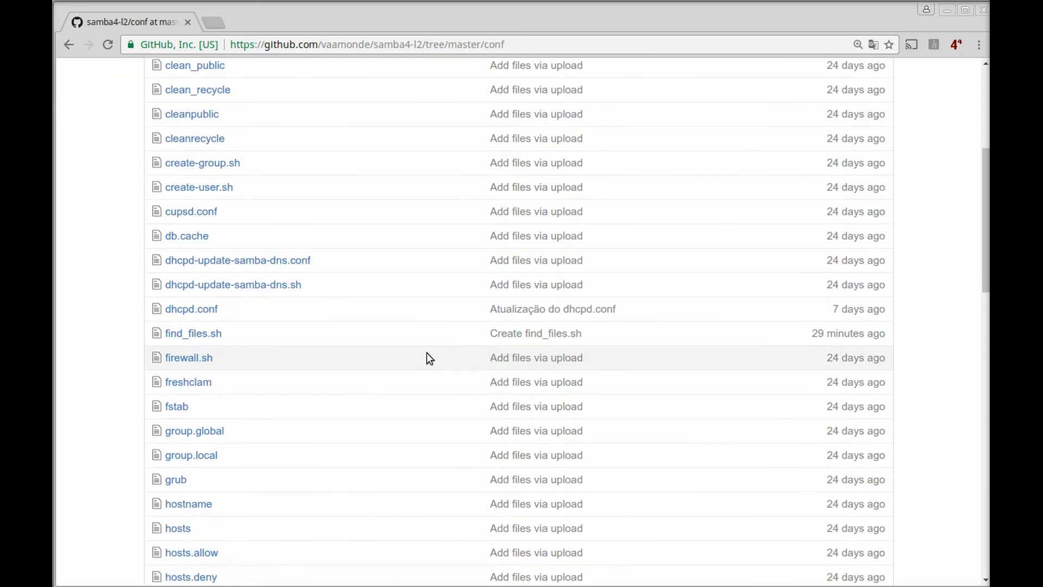
{"action": "left_click", "coordinate": [185, 334]}
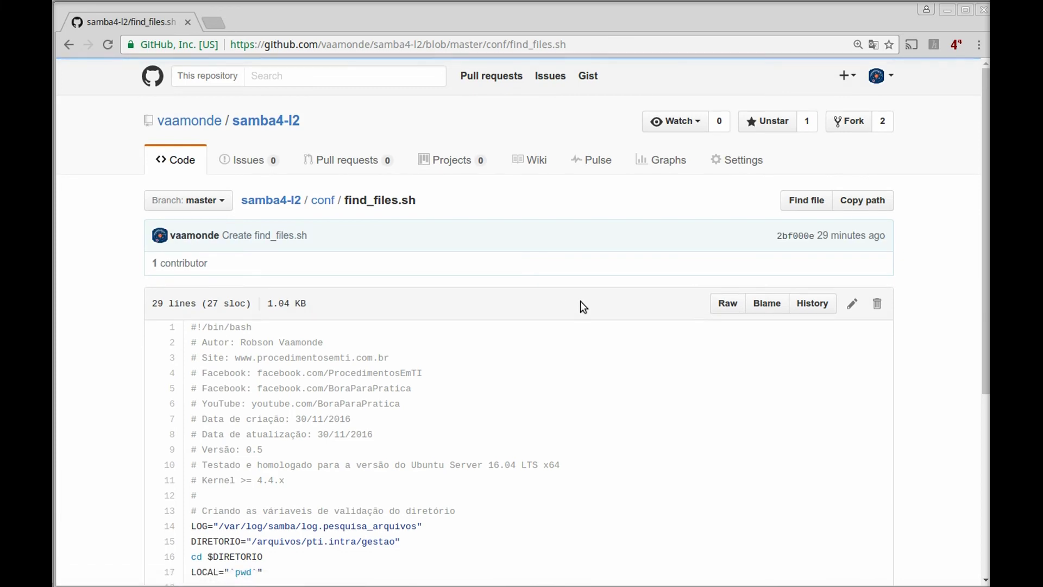
{"action": "scroll", "coordinate": [700, 361], "scroll_direction": "down", "scroll_amount": 1}
{"action": "scroll", "coordinate": [699, 360], "scroll_direction": "down", "scroll_amount": 5}
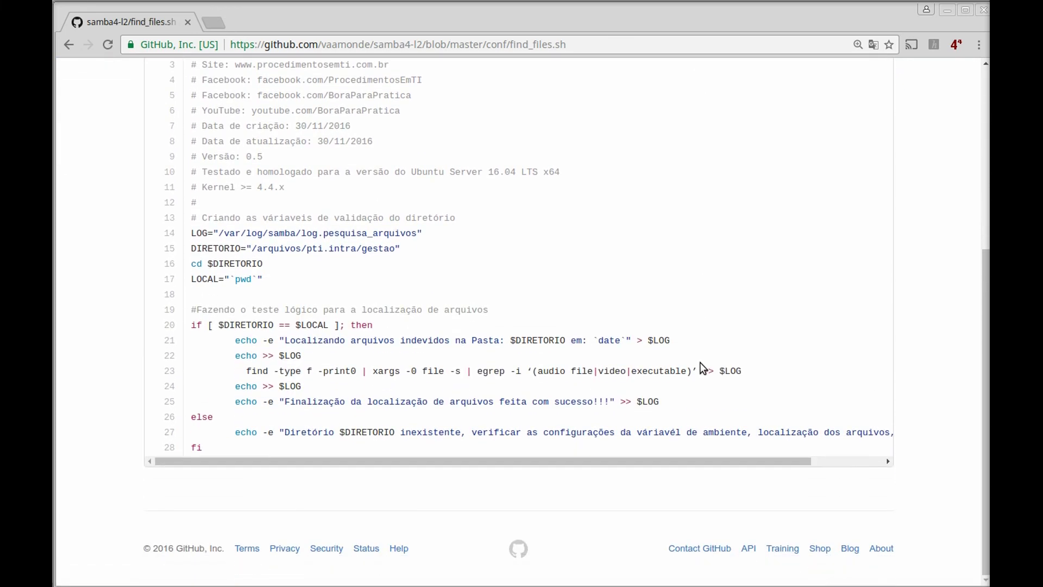
{"action": "double_click", "coordinate": [250, 371]}
{"action": "left_click_drag", "start_coordinate": [269, 373], "coordinate": [324, 373]}
{"action": "left_click", "coordinate": [346, 373]}
{"action": "left_click_drag", "start_coordinate": [356, 377], "coordinate": [246, 375]}
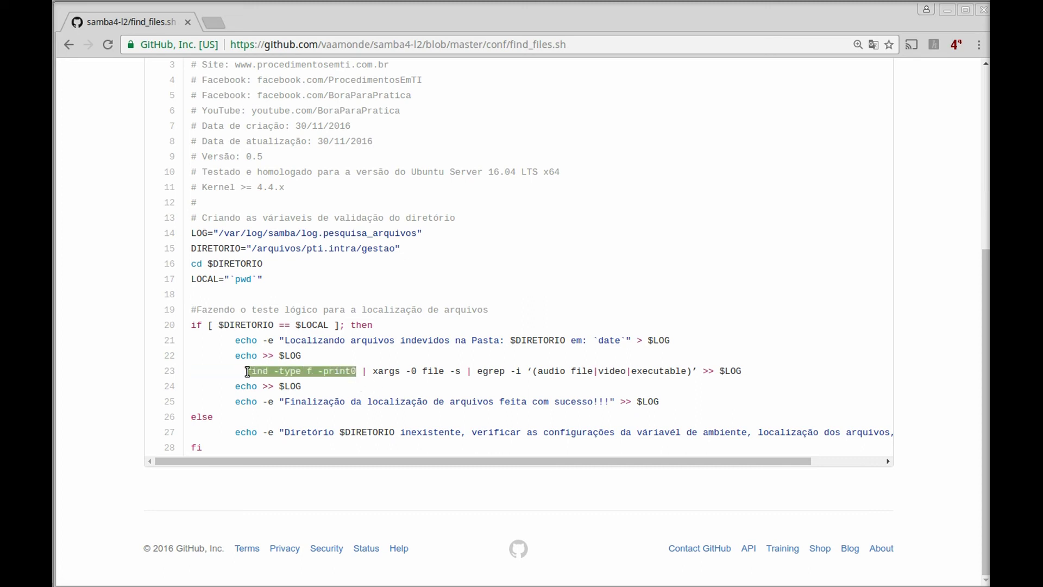
{"action": "left_click", "coordinate": [459, 412]}
{"action": "left_click_drag", "start_coordinate": [373, 374], "coordinate": [403, 371]}
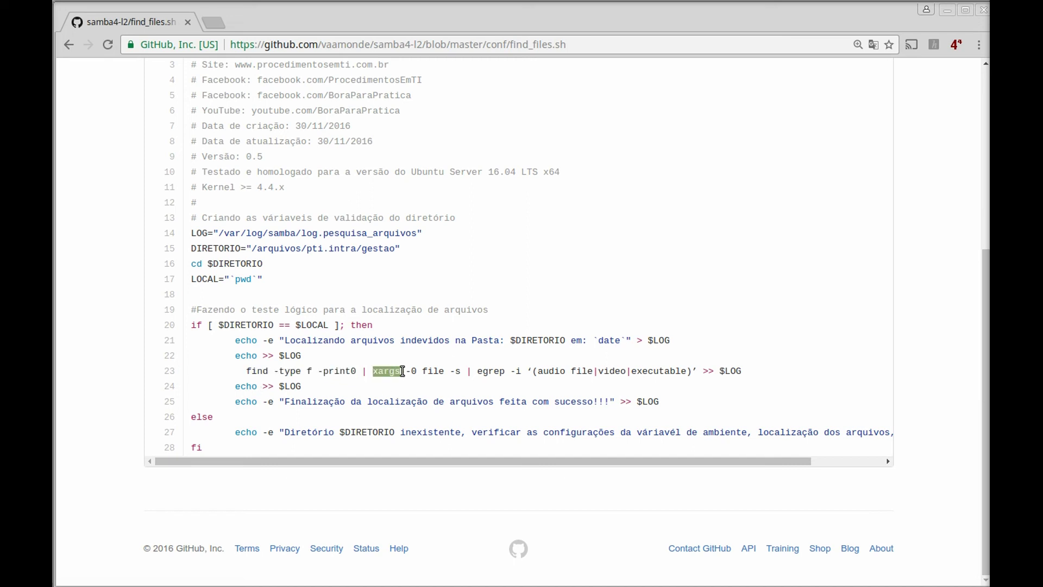
{"action": "left_click_drag", "start_coordinate": [423, 372], "coordinate": [479, 373]}
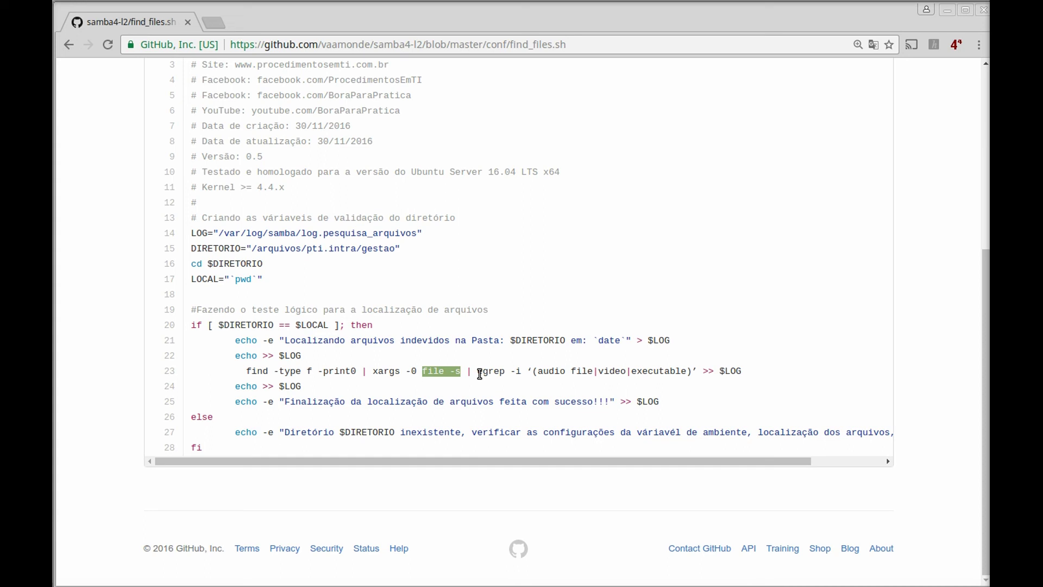
{"action": "left_click_drag", "start_coordinate": [482, 374], "coordinate": [516, 373]}
{"action": "left_click", "coordinate": [530, 389]}
{"action": "left_click_drag", "start_coordinate": [543, 374], "coordinate": [596, 376]}
{"action": "left_click", "coordinate": [613, 371]}
{"action": "left_click_drag", "start_coordinate": [741, 371], "coordinate": [702, 372]}
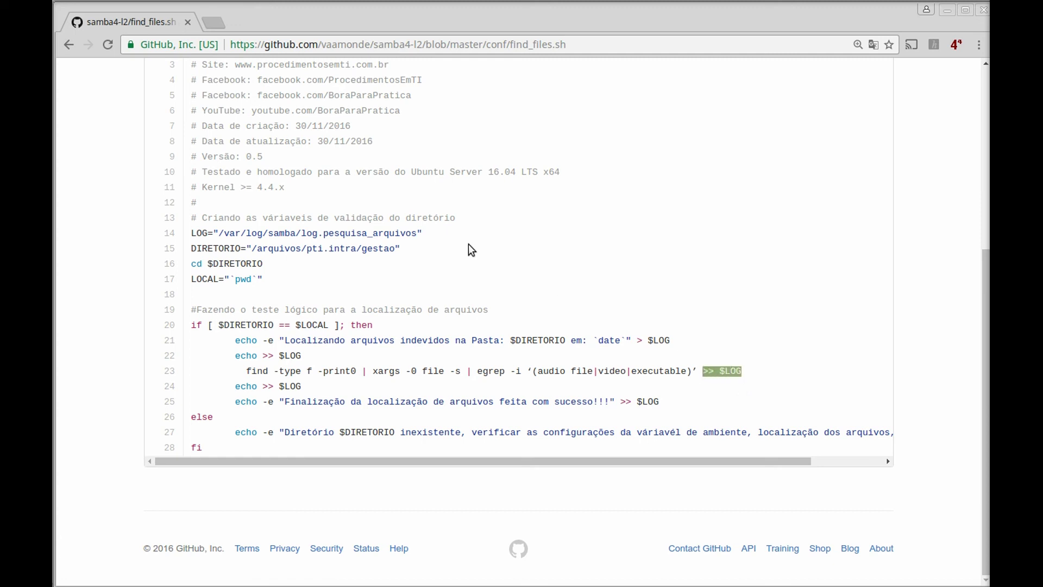
{"action": "left_click_drag", "start_coordinate": [427, 234], "coordinate": [301, 234]}
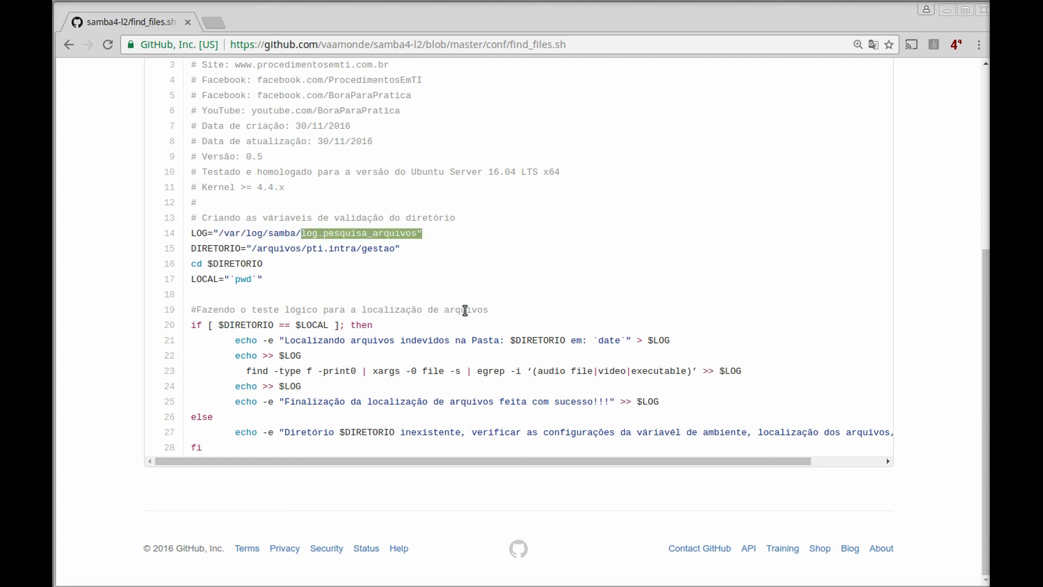